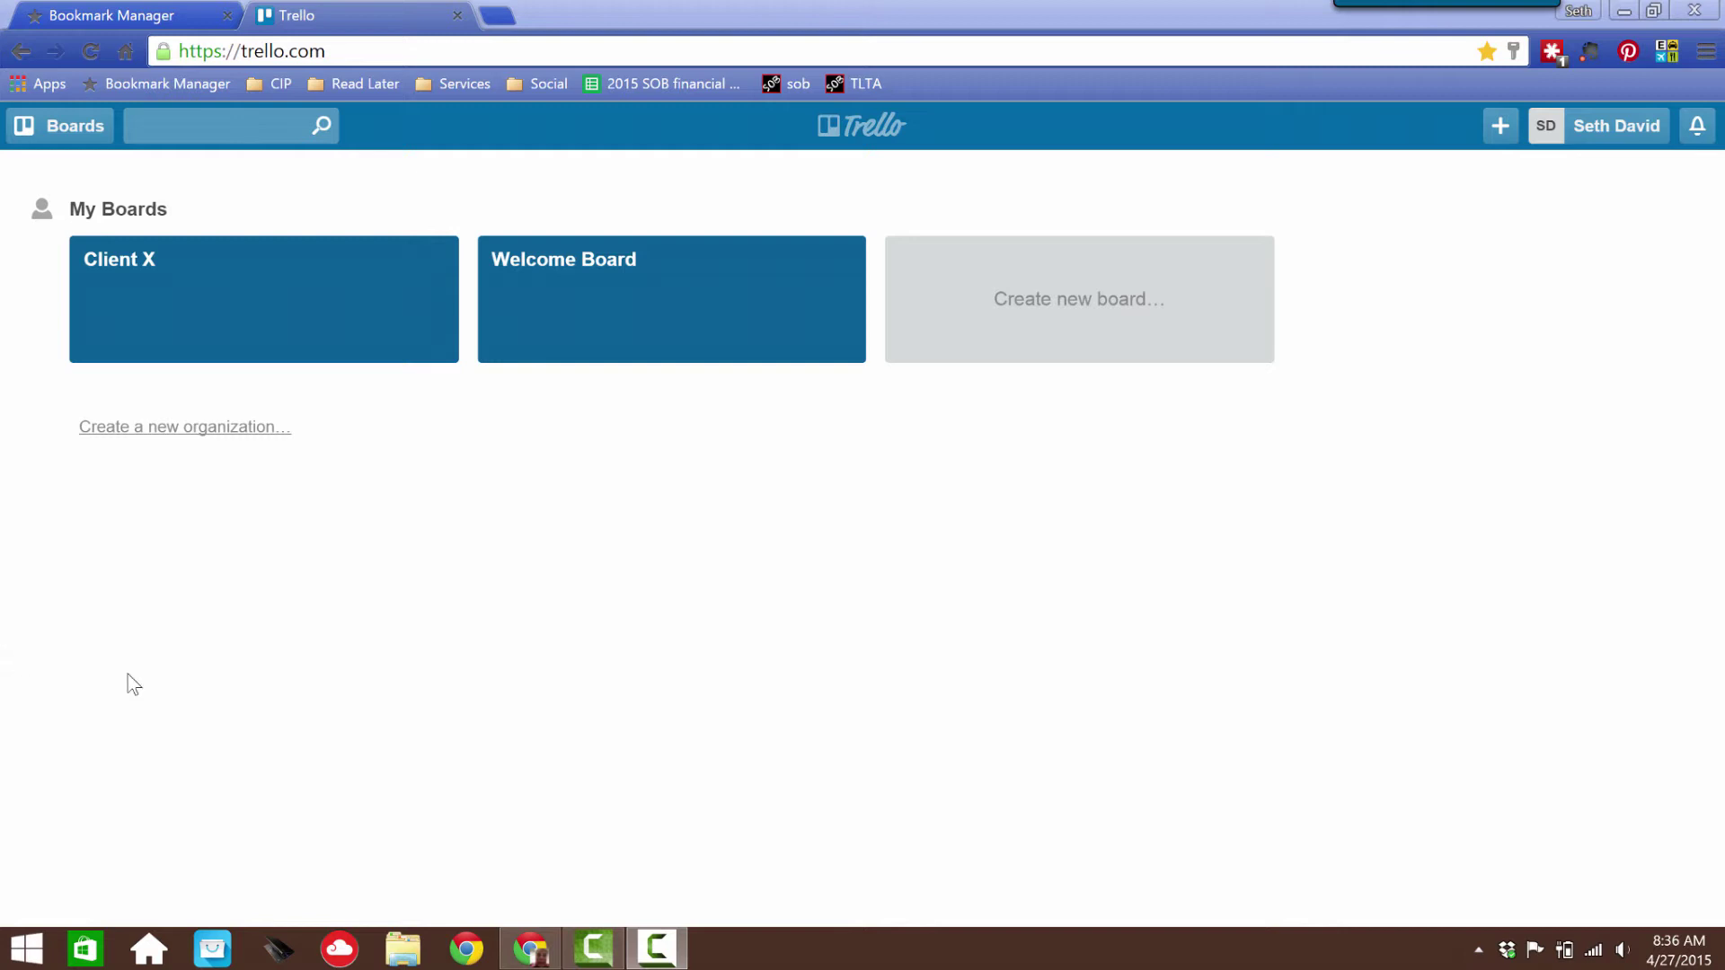
- Create the organization 'Schoolofbookkeeping.com' with the description 'My Stuff'
click(179, 301)
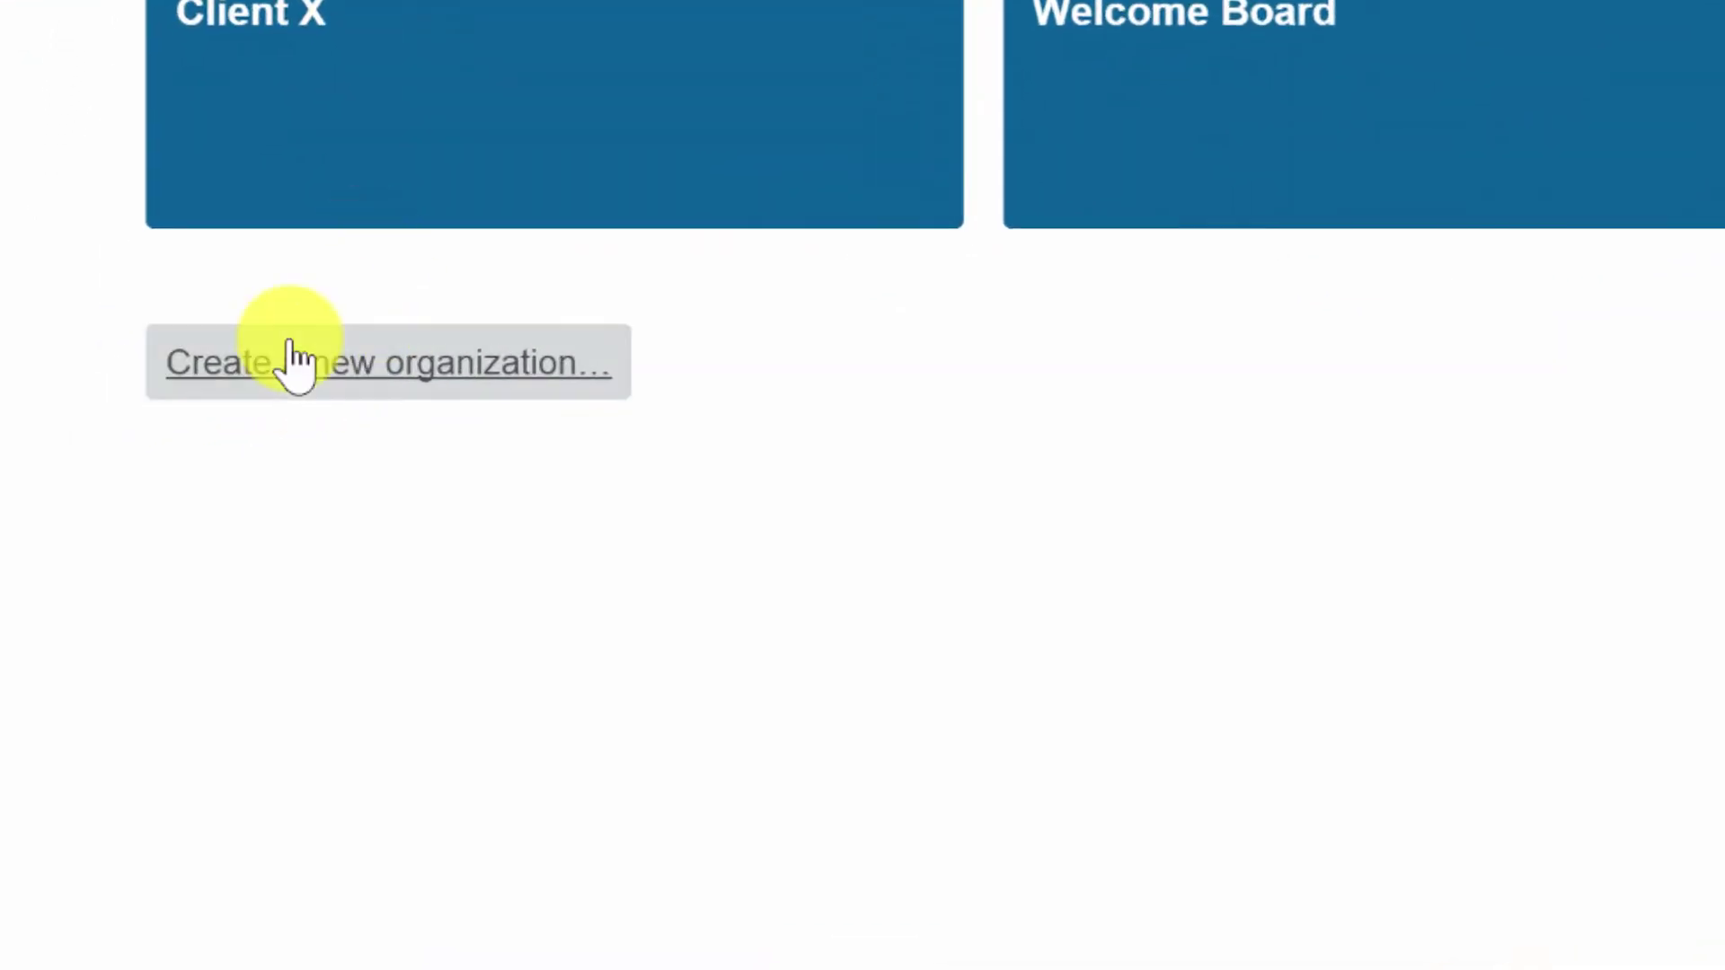
click(362, 377)
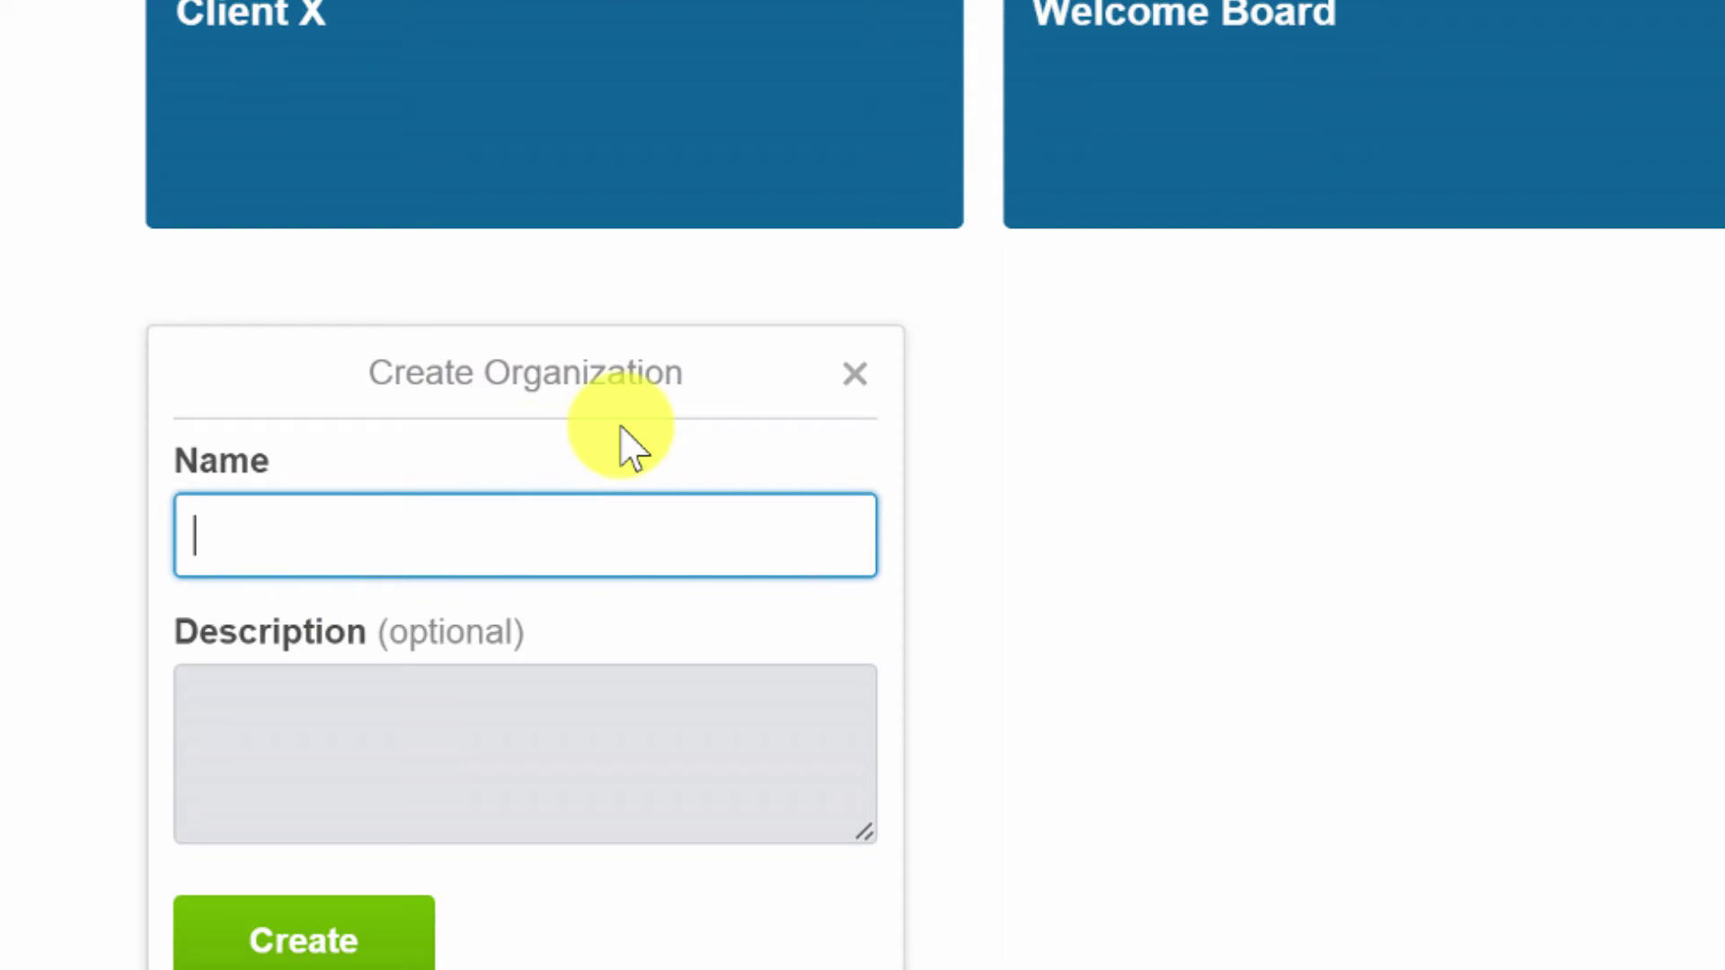
text(School)
key(BackSpace)
key(BackSpace)
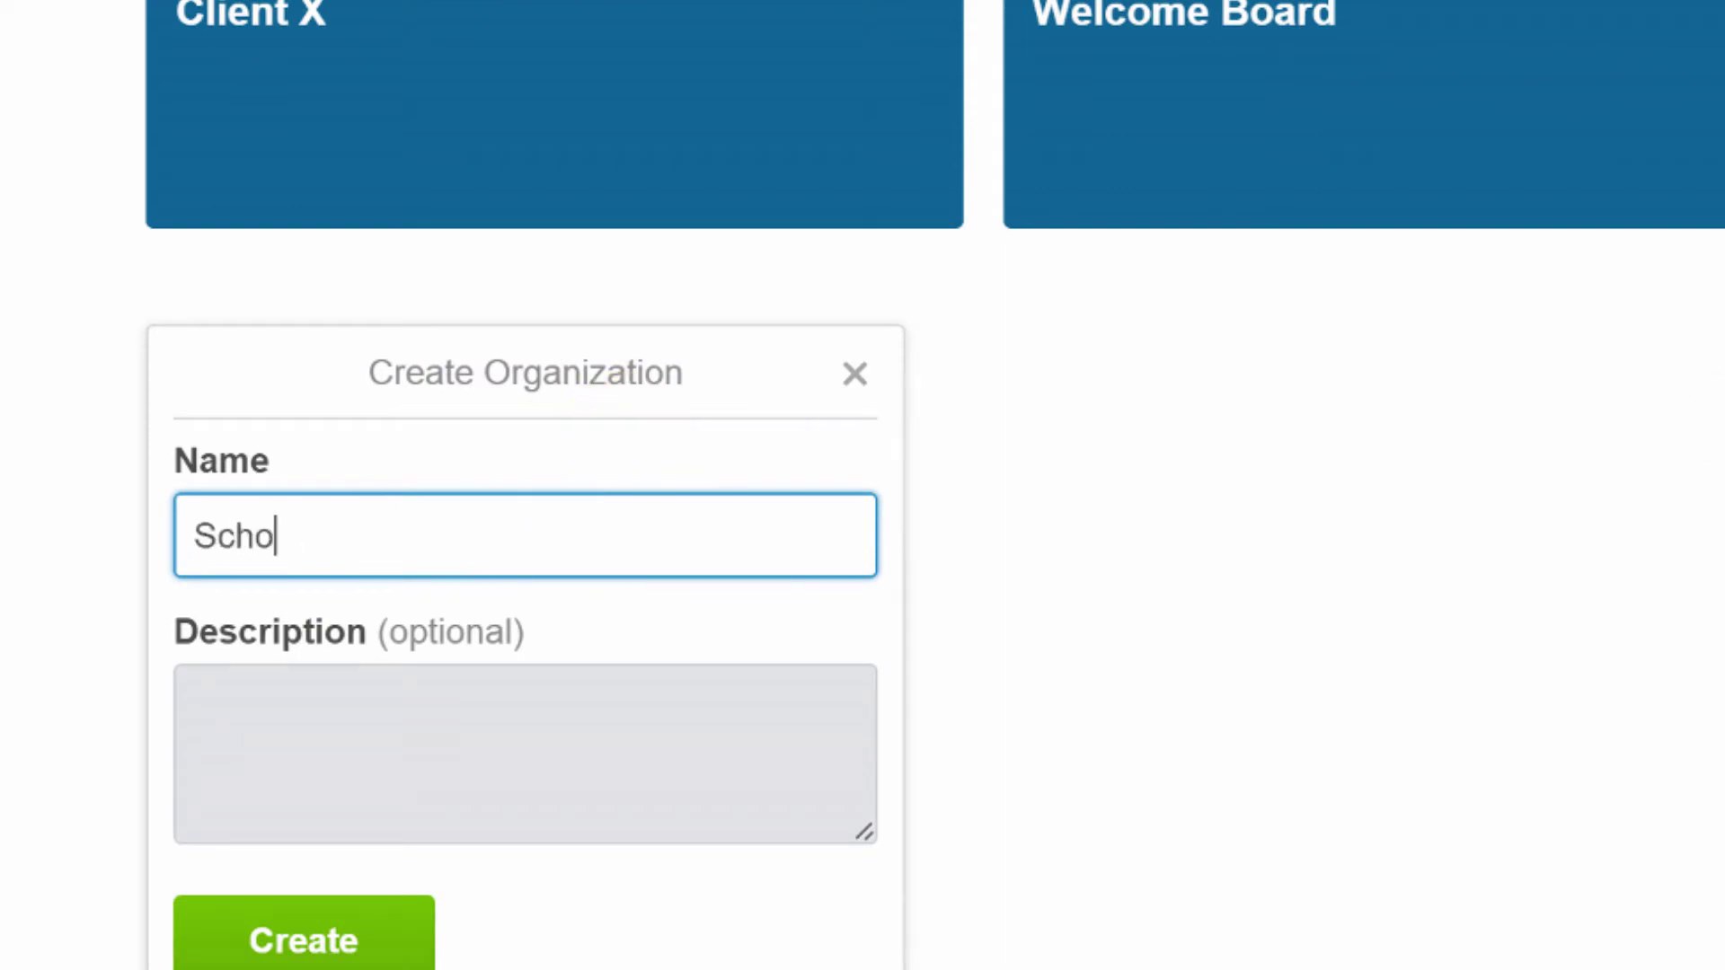
text(olofb)
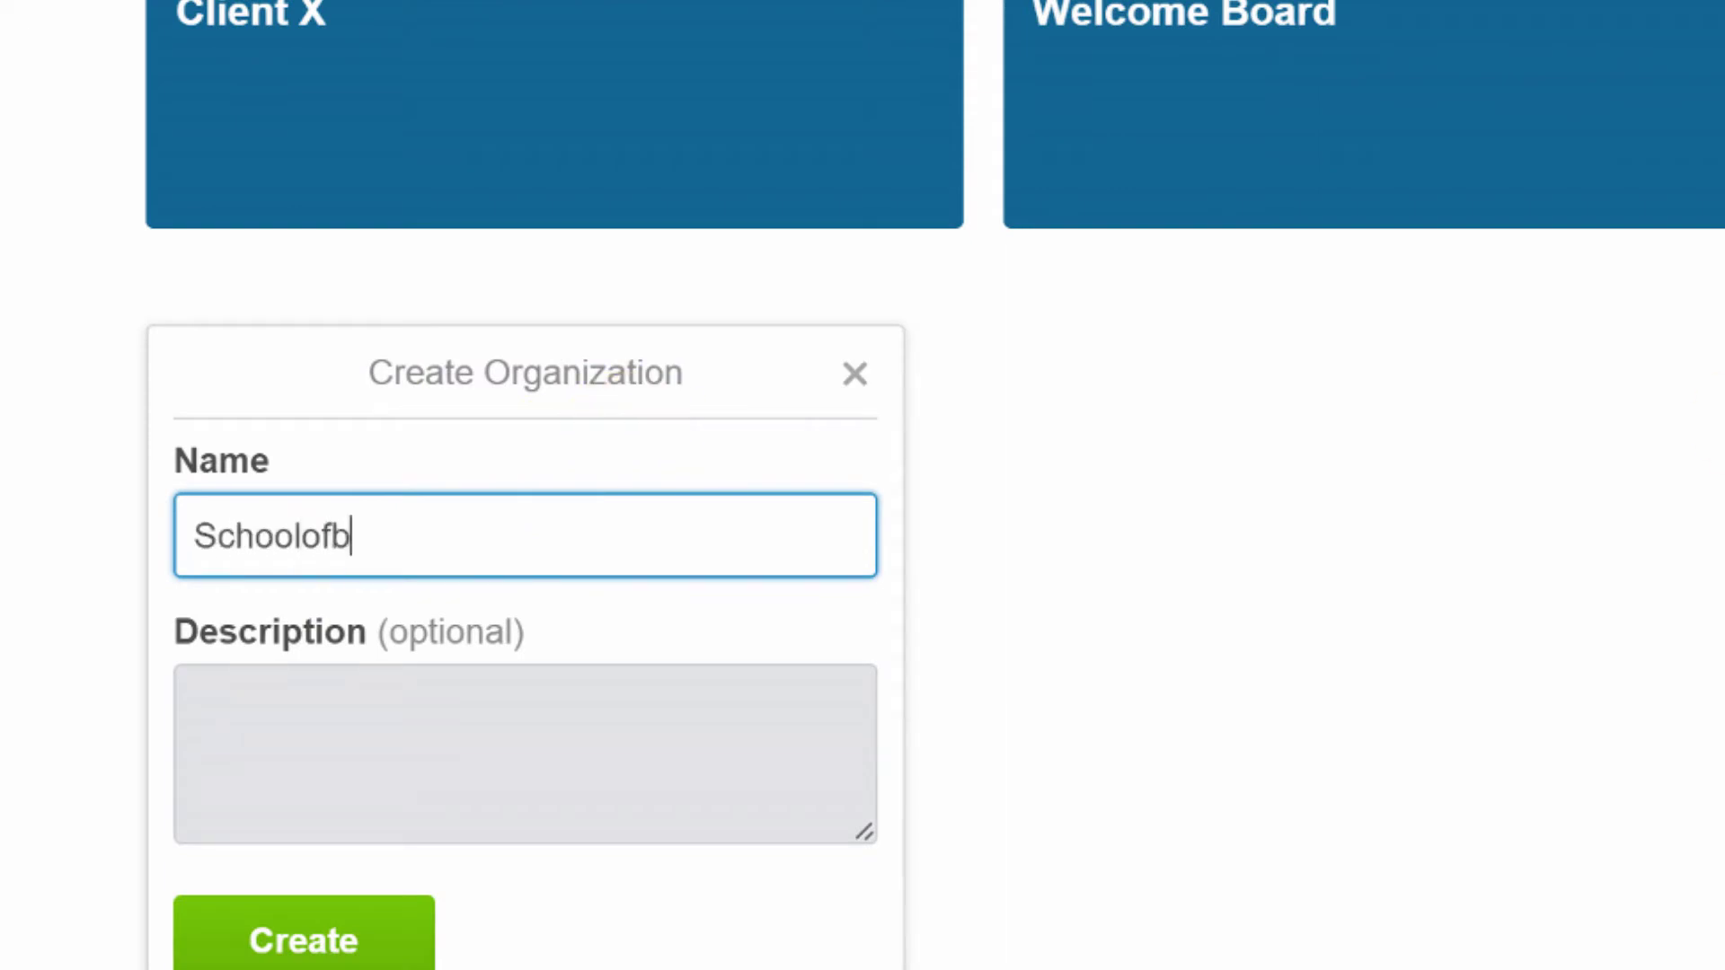
text(ookkeeping)
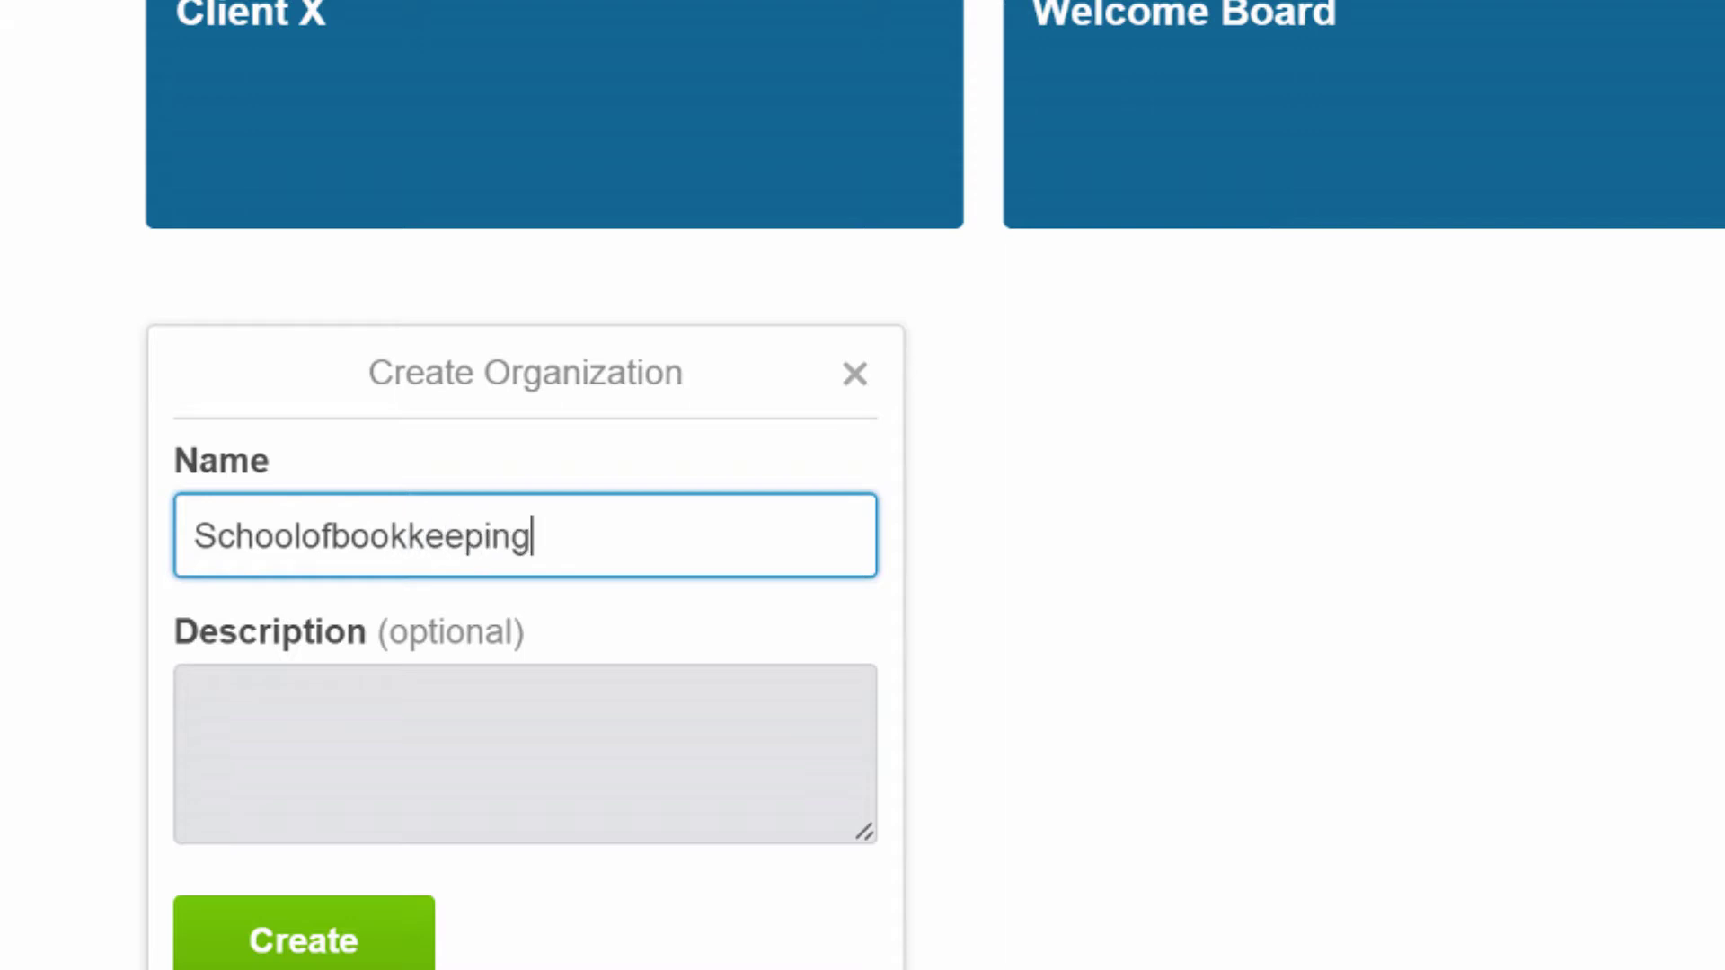
text(.com)
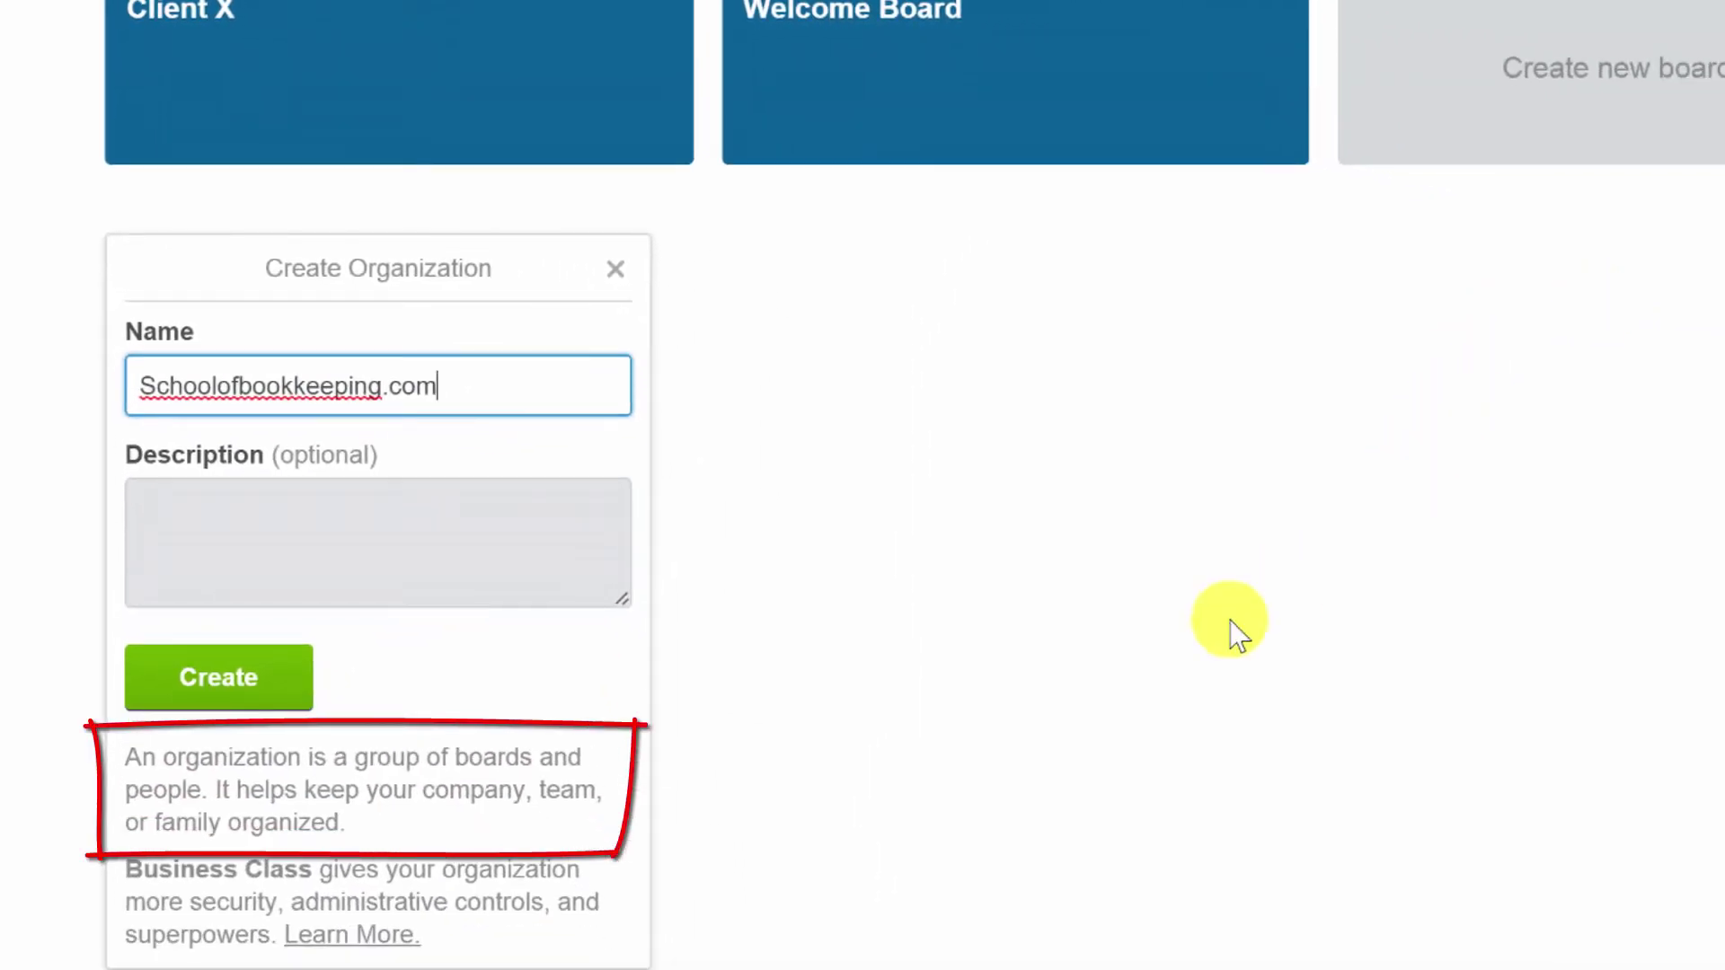
click(373, 516)
text(My St)
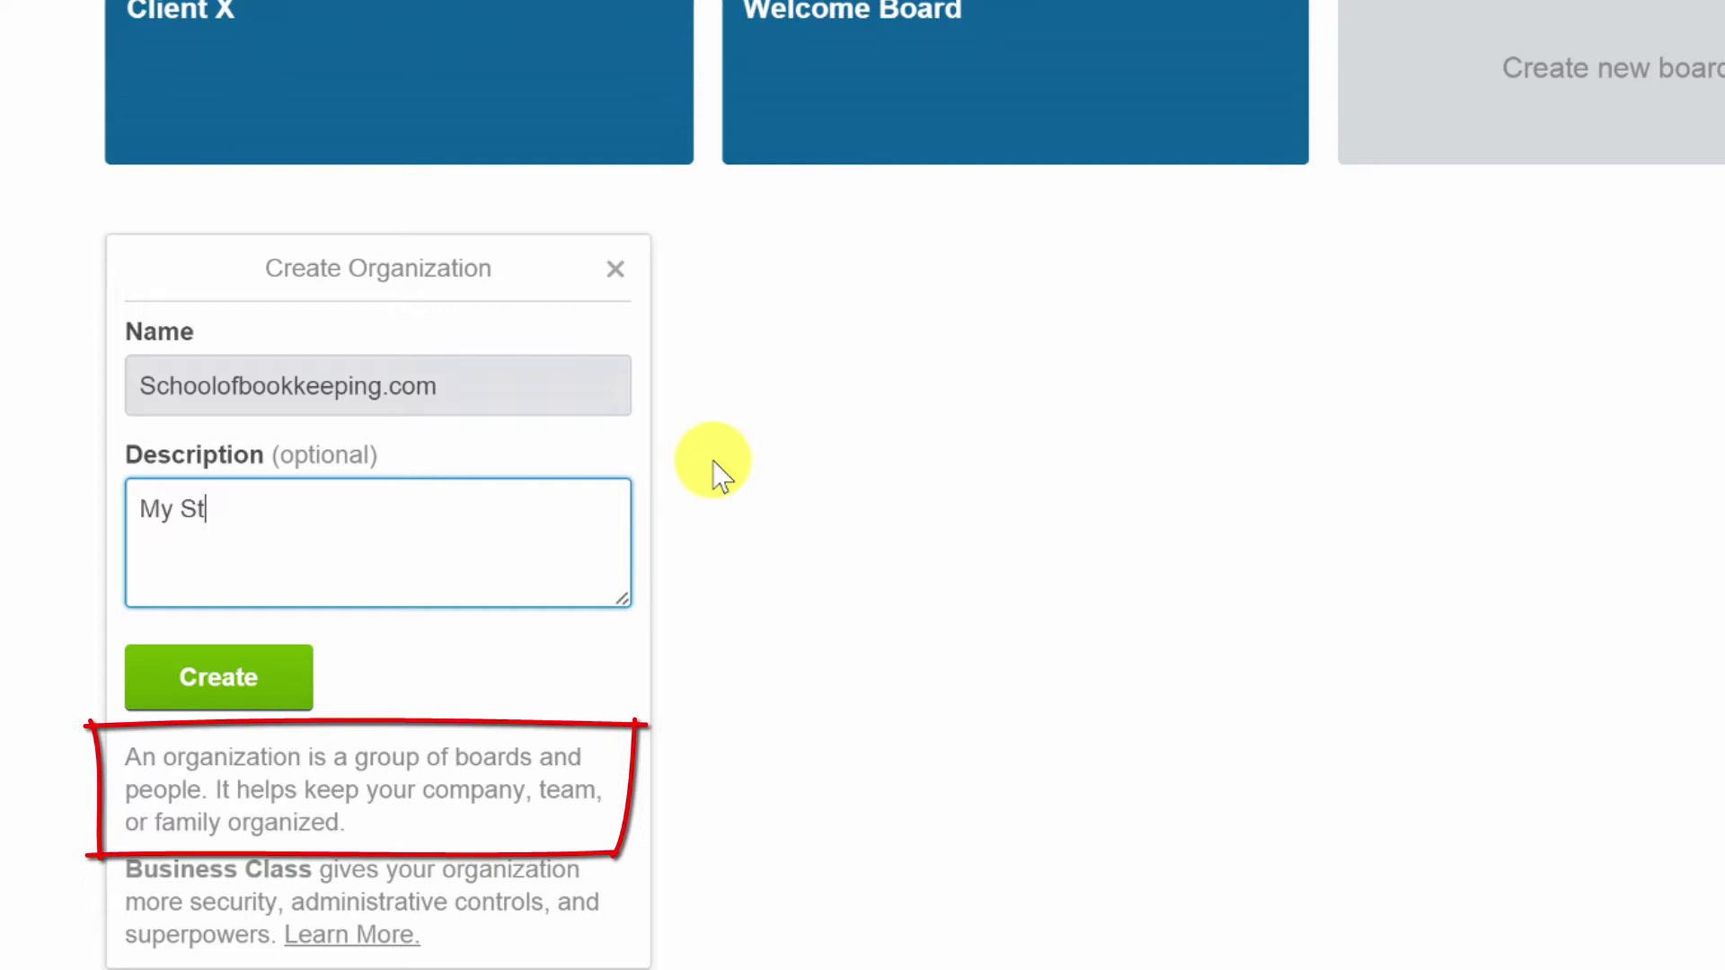
text(uff)
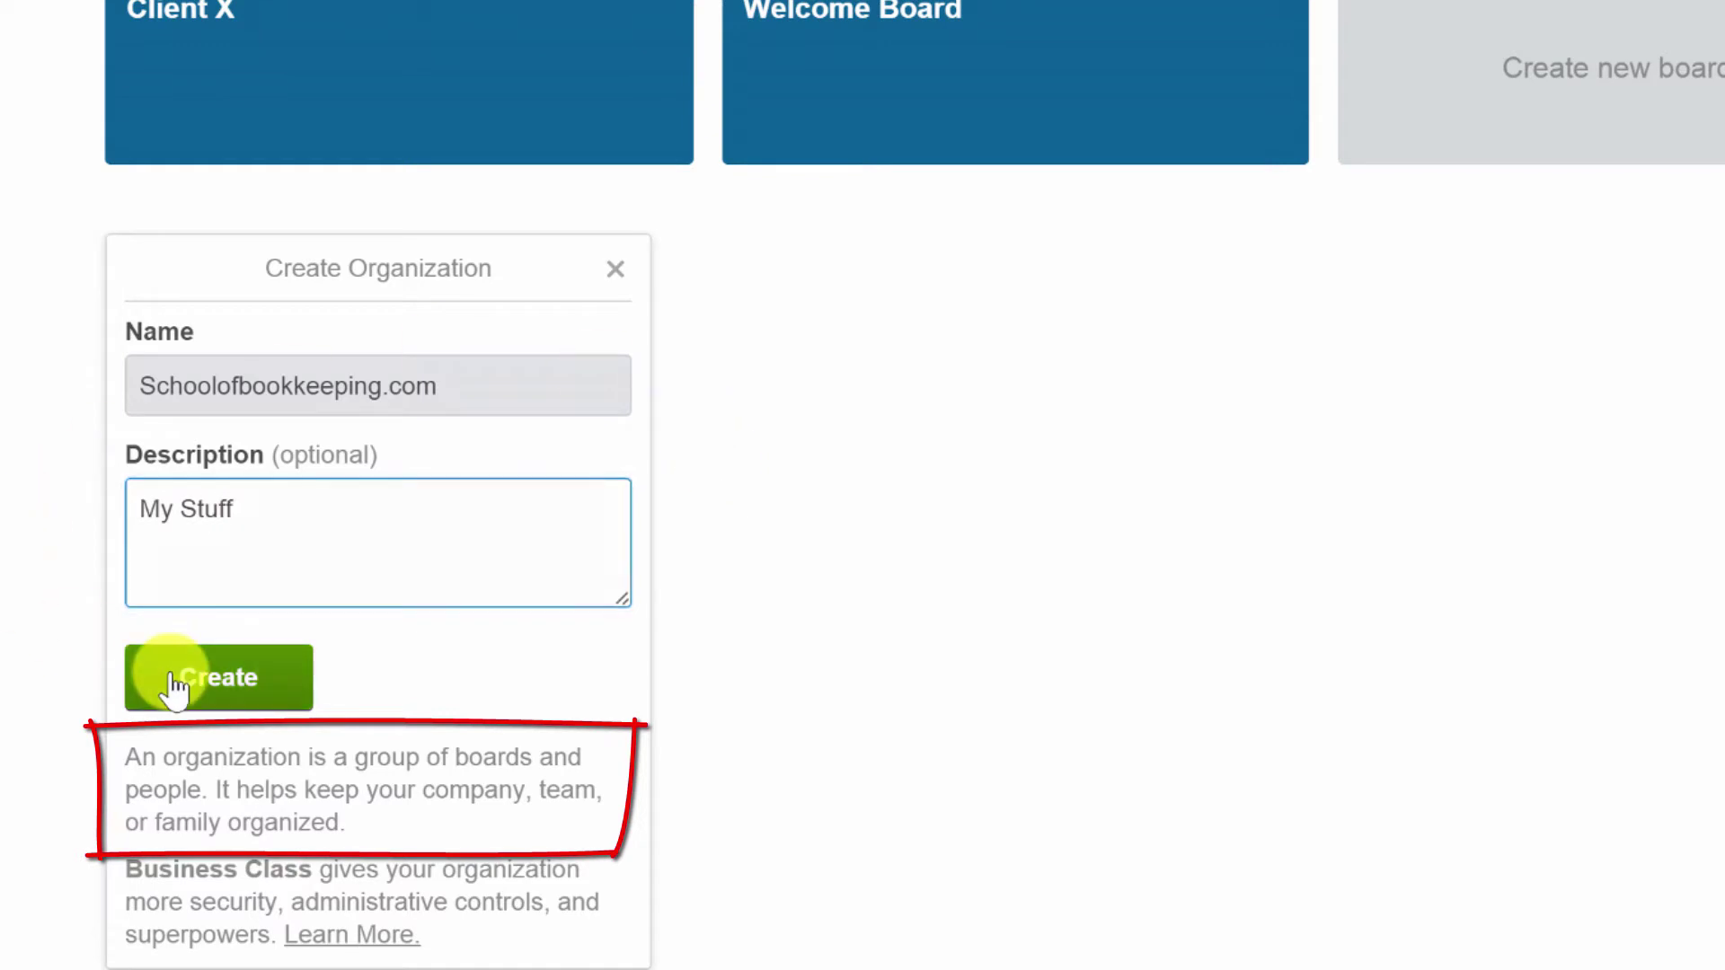
click(175, 688)
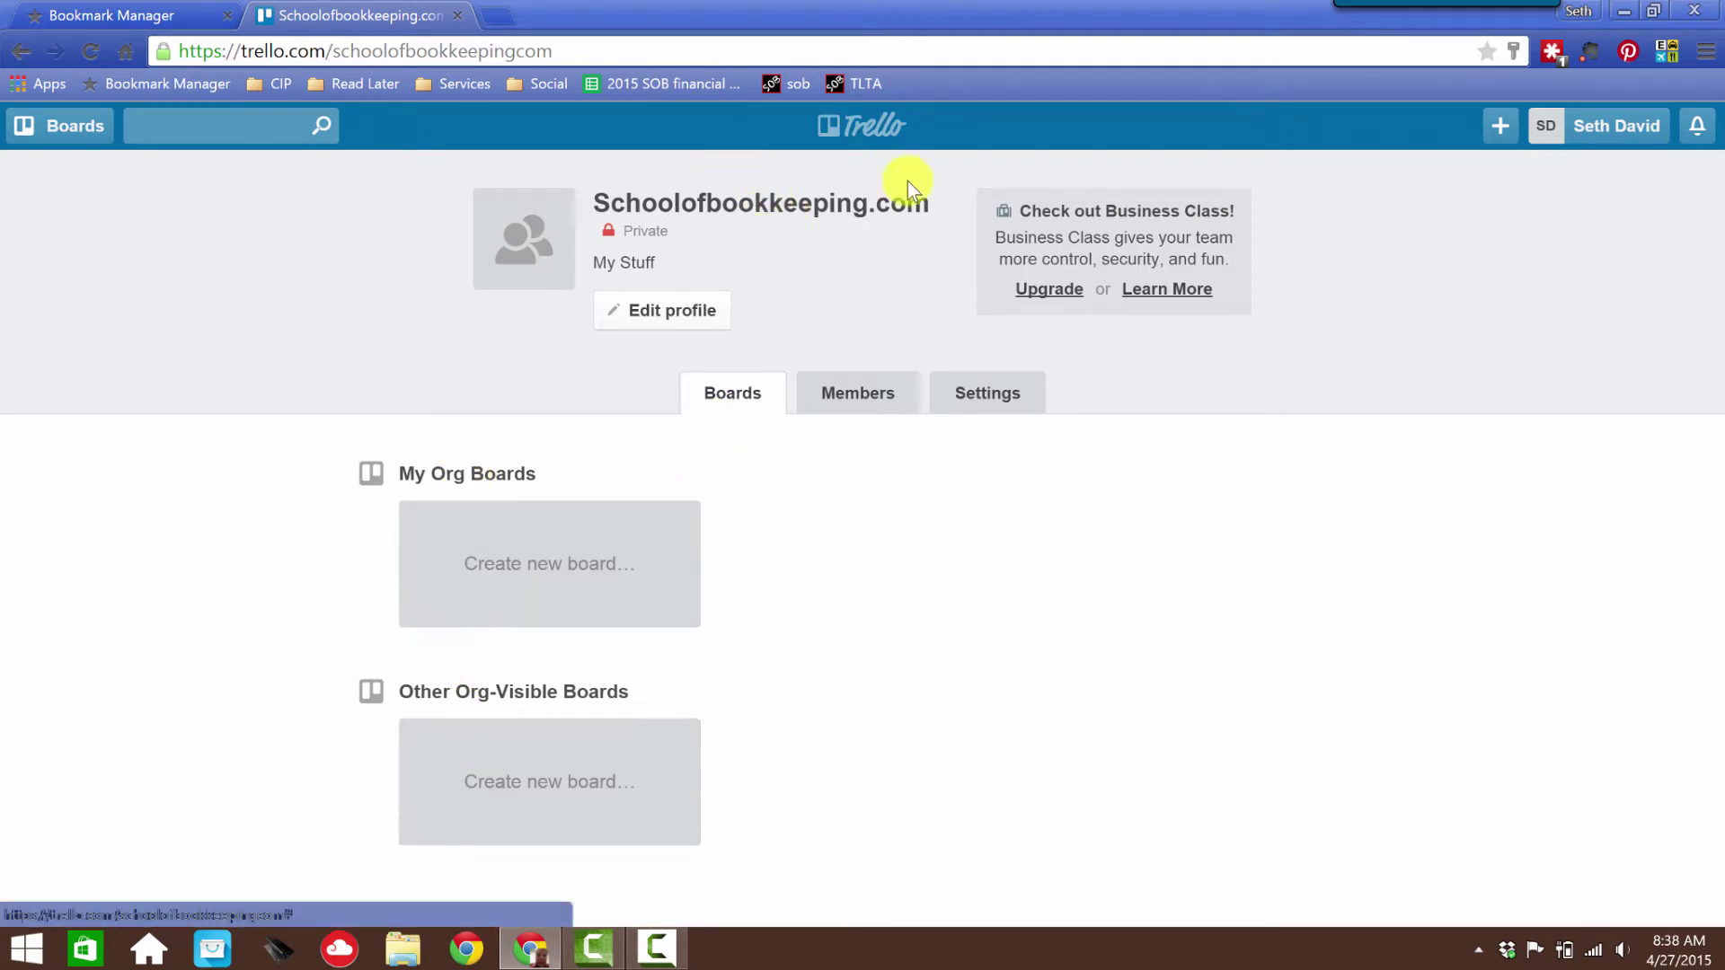
- From the boards home page, add organization 'Client X' described 'For stuff about this client.'
click(878, 126)
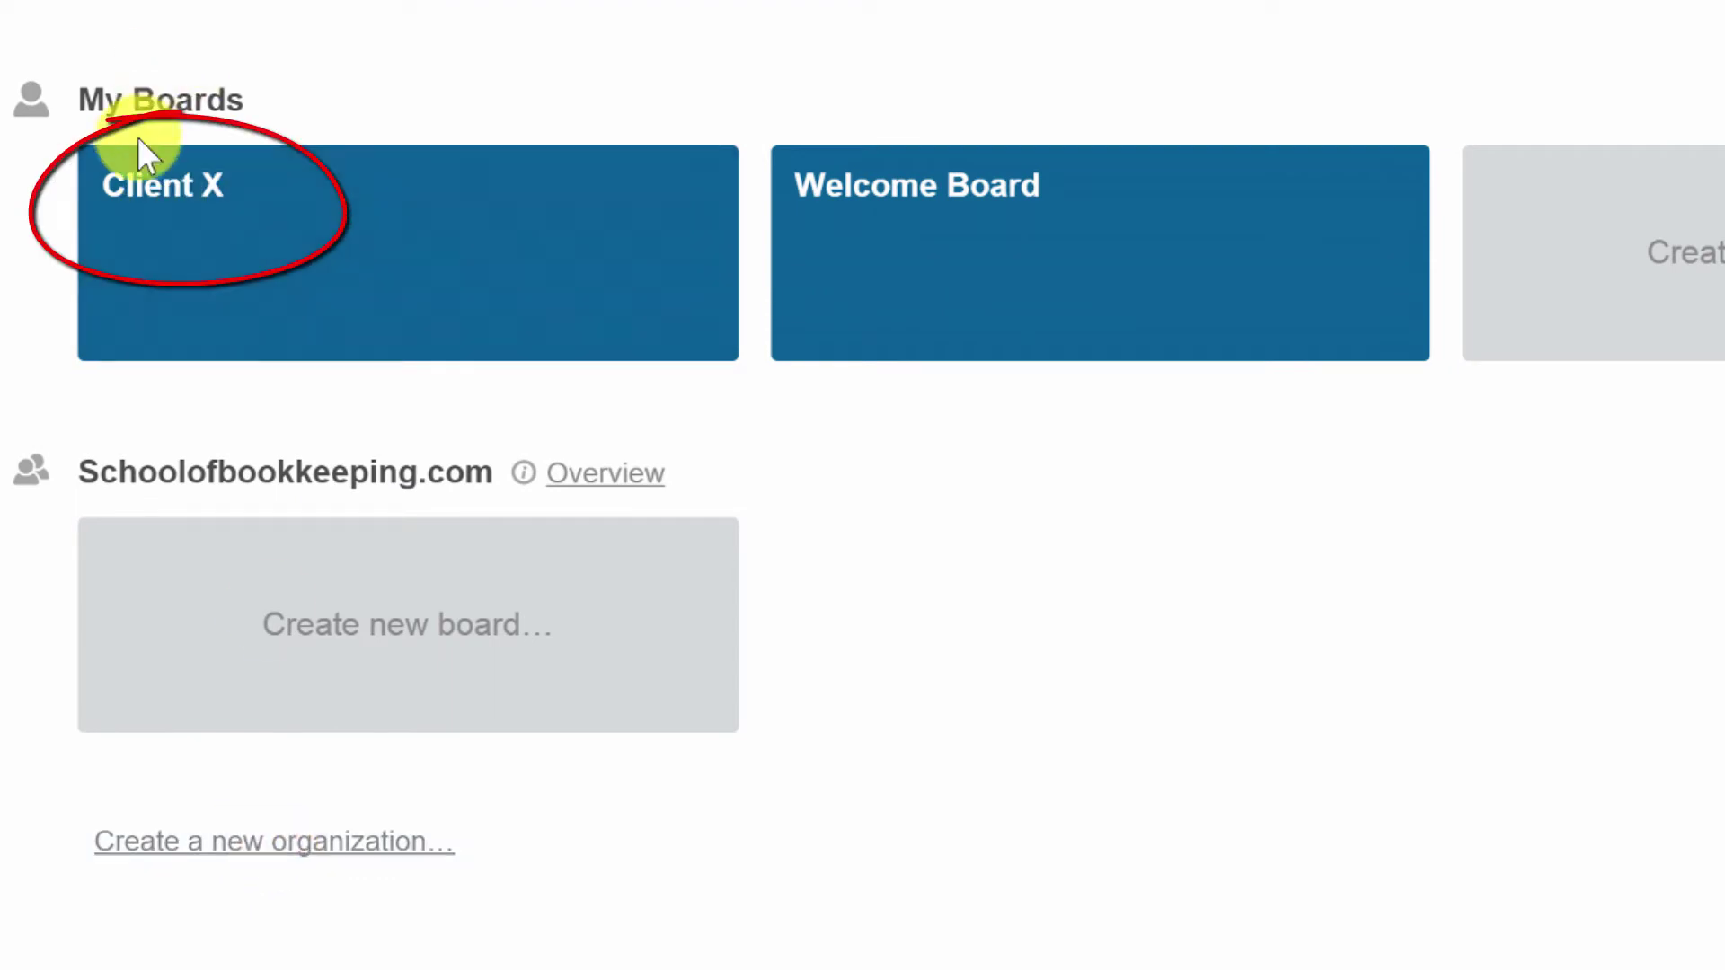
click(232, 864)
text(Client X)
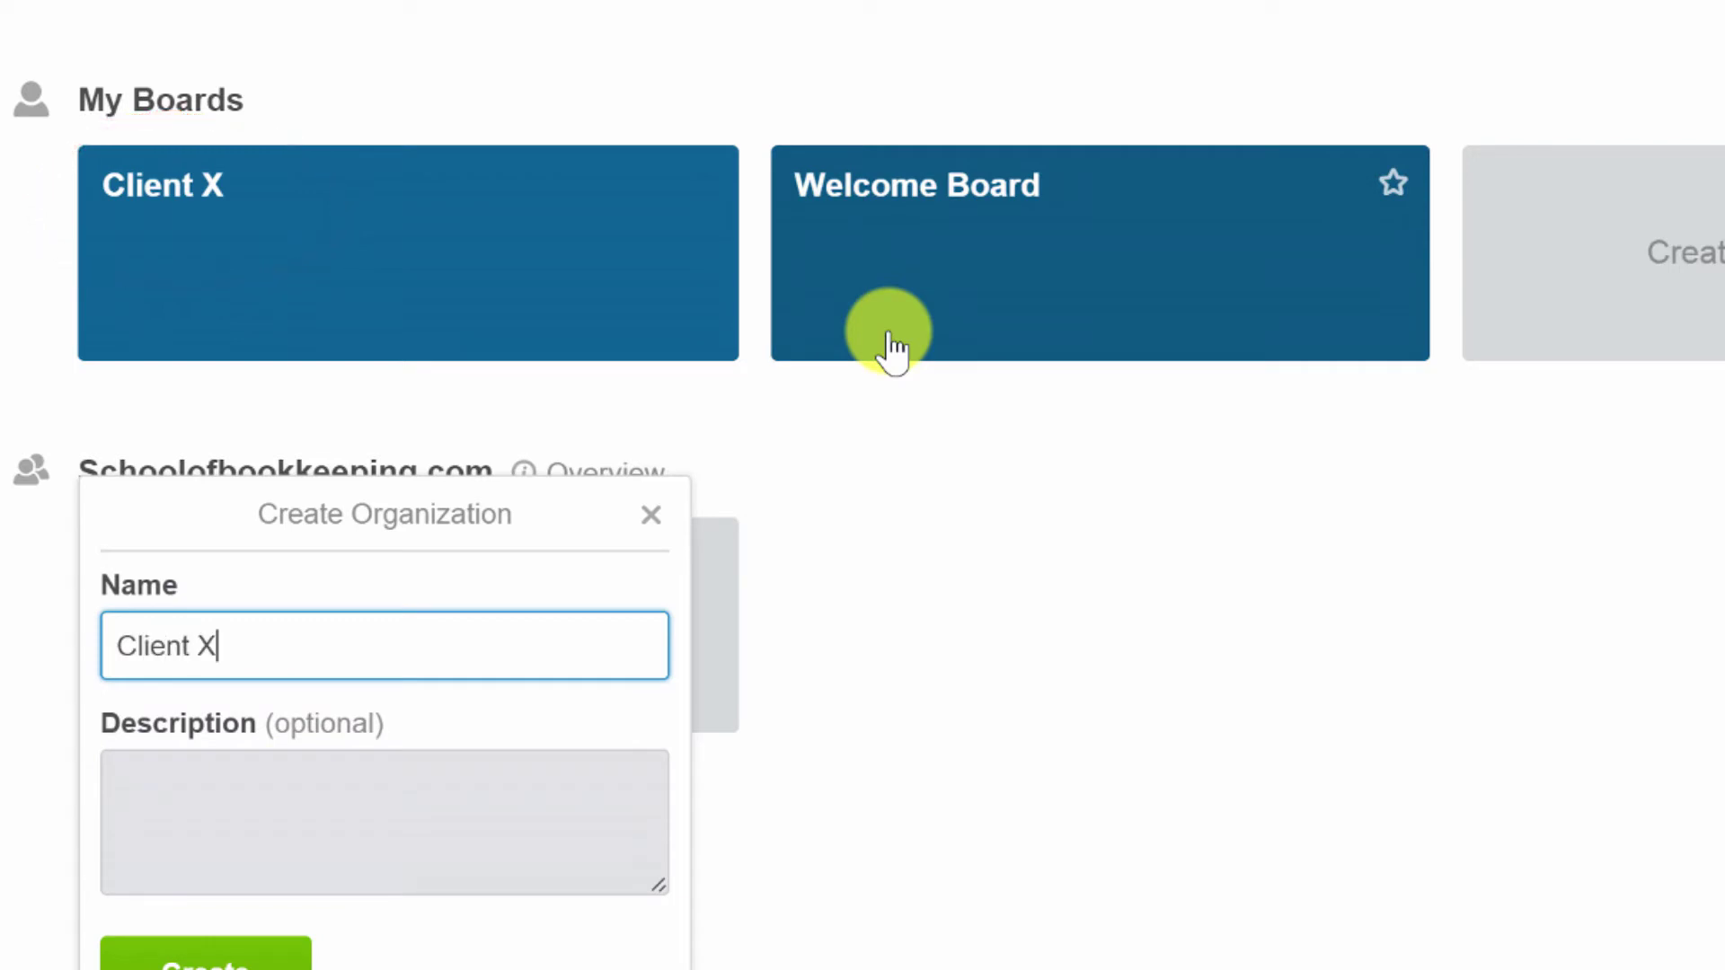
click(339, 832)
text(Fo)
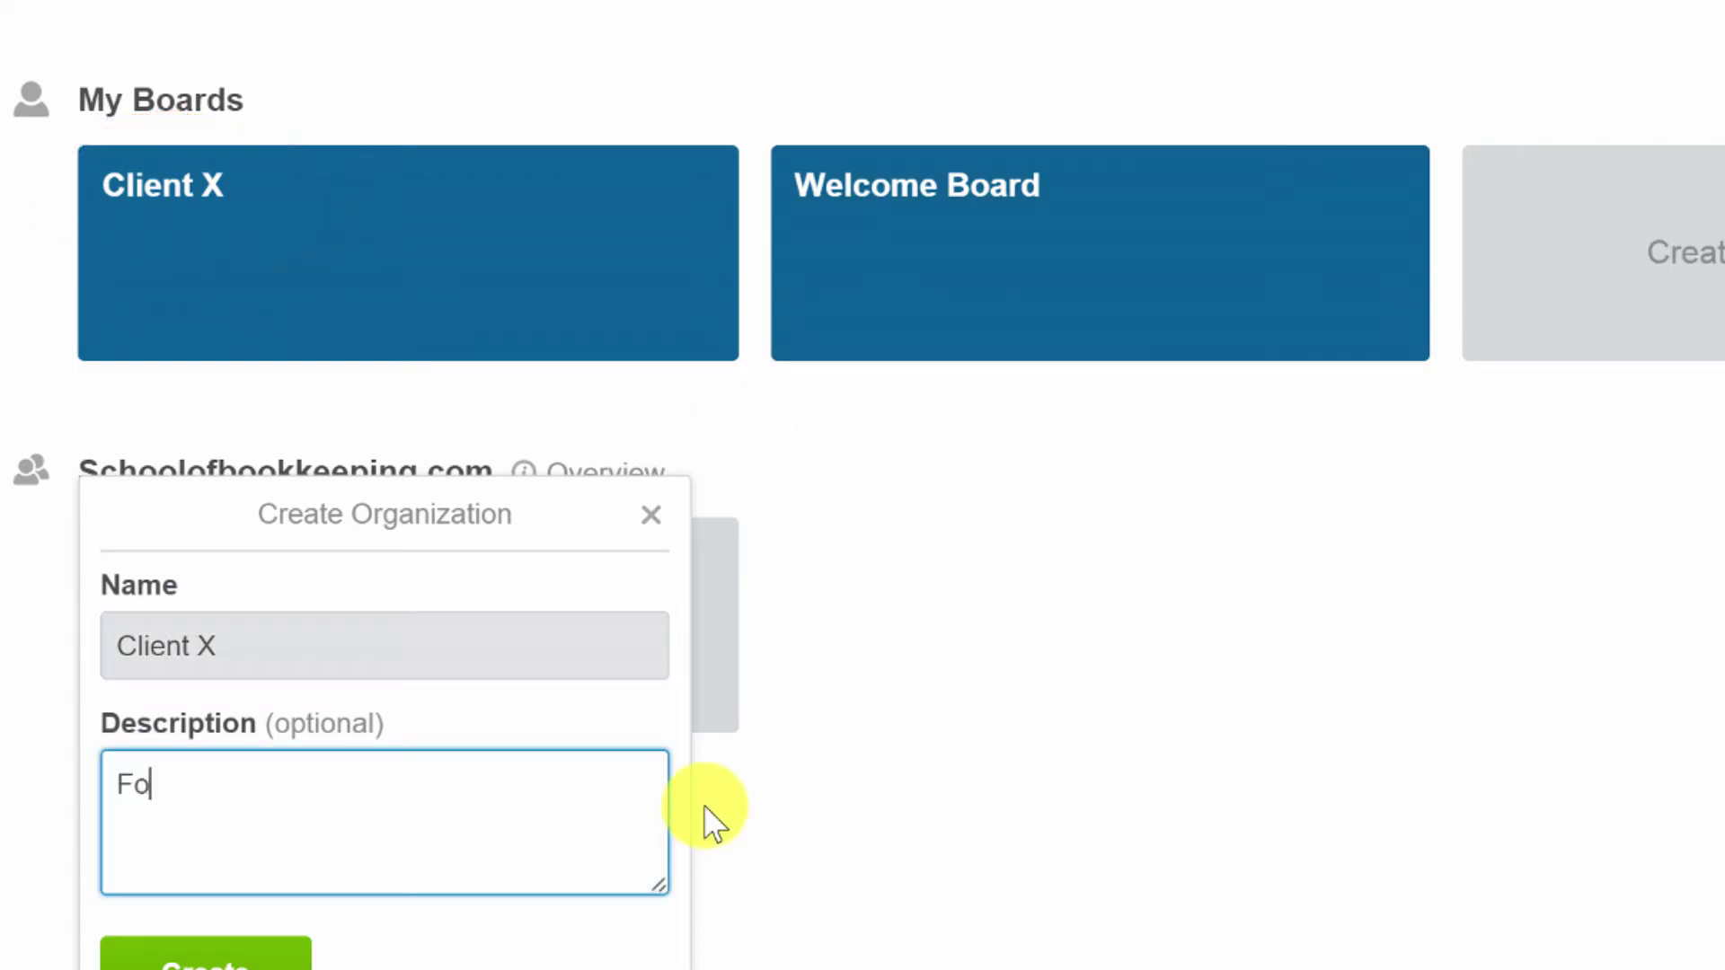
text(r stuff abou tth)
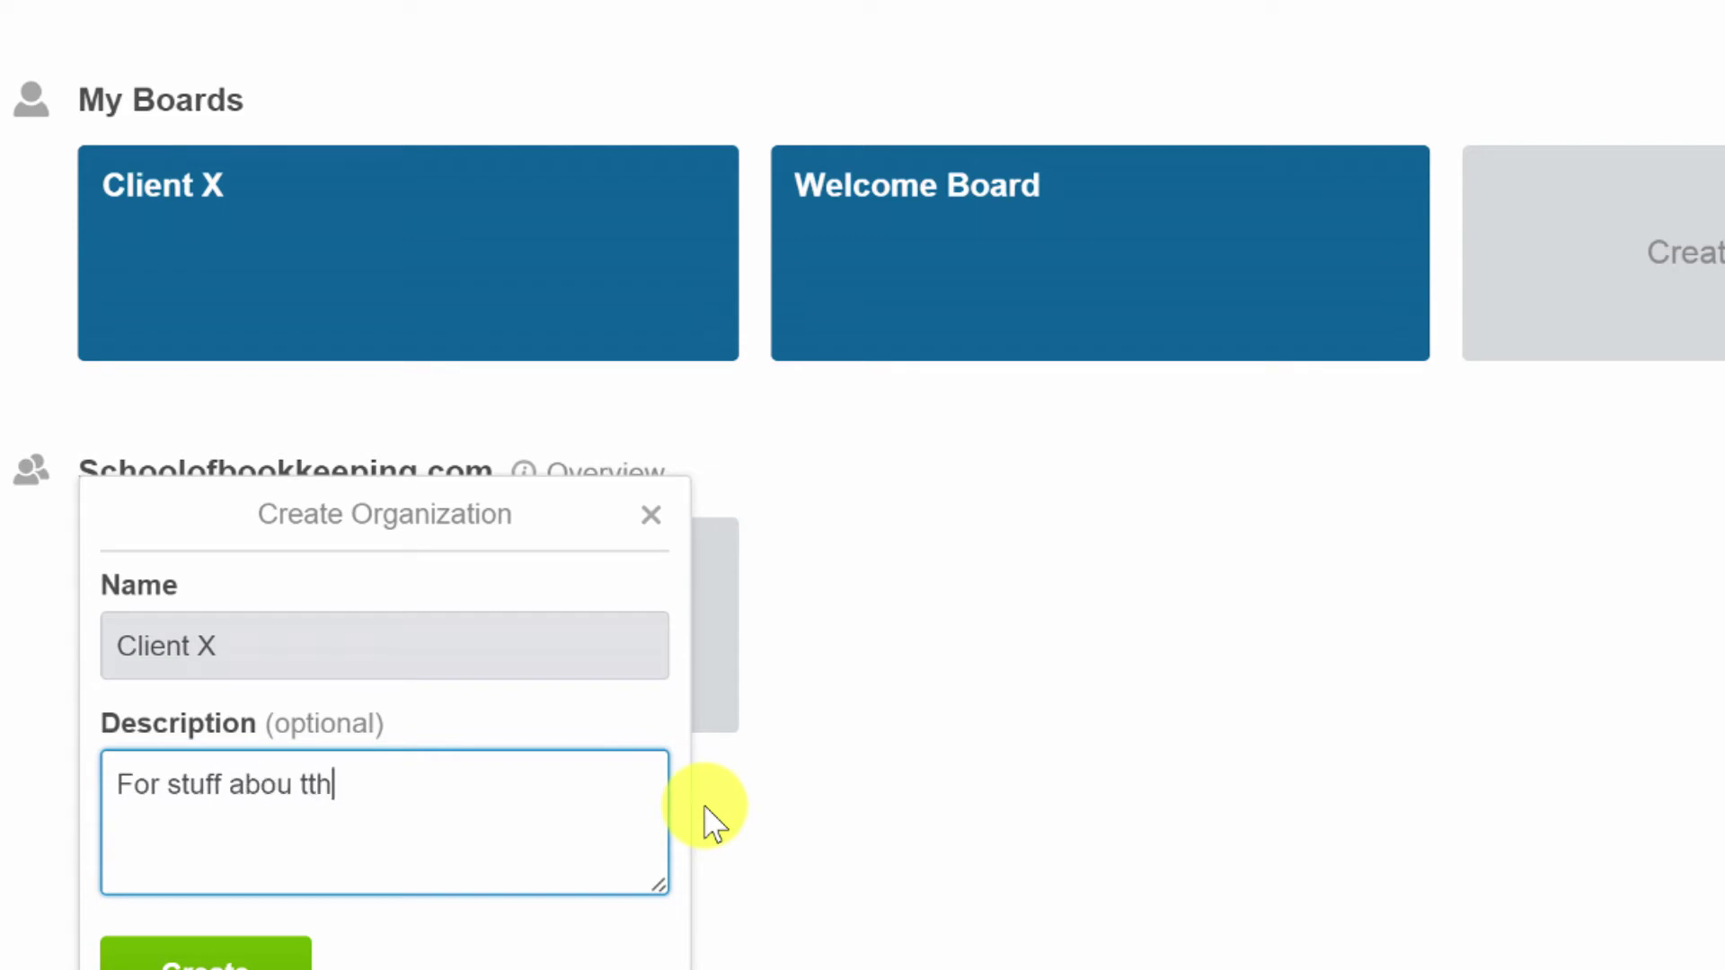
key(BackSpace)
key(BackSpace)
key(BackSpace)
key(BackSpace)
text(t tihs)
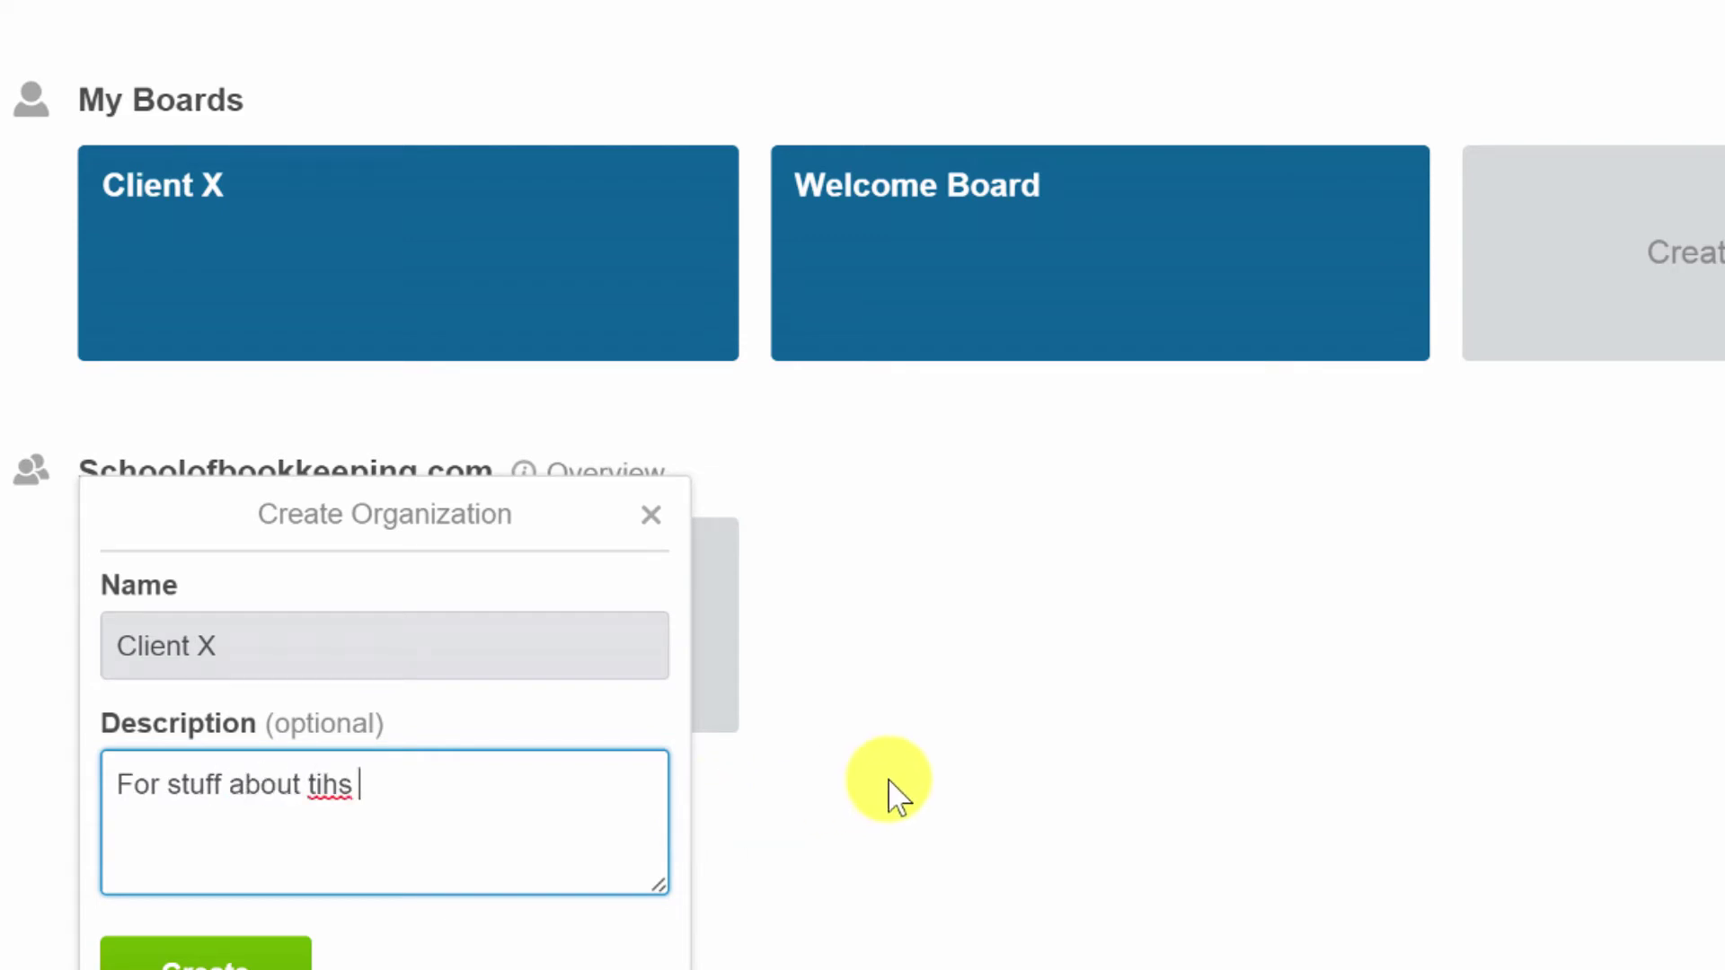
key(BackSpace)
key(BackSpace)
key(BackSpace)
text(his client)
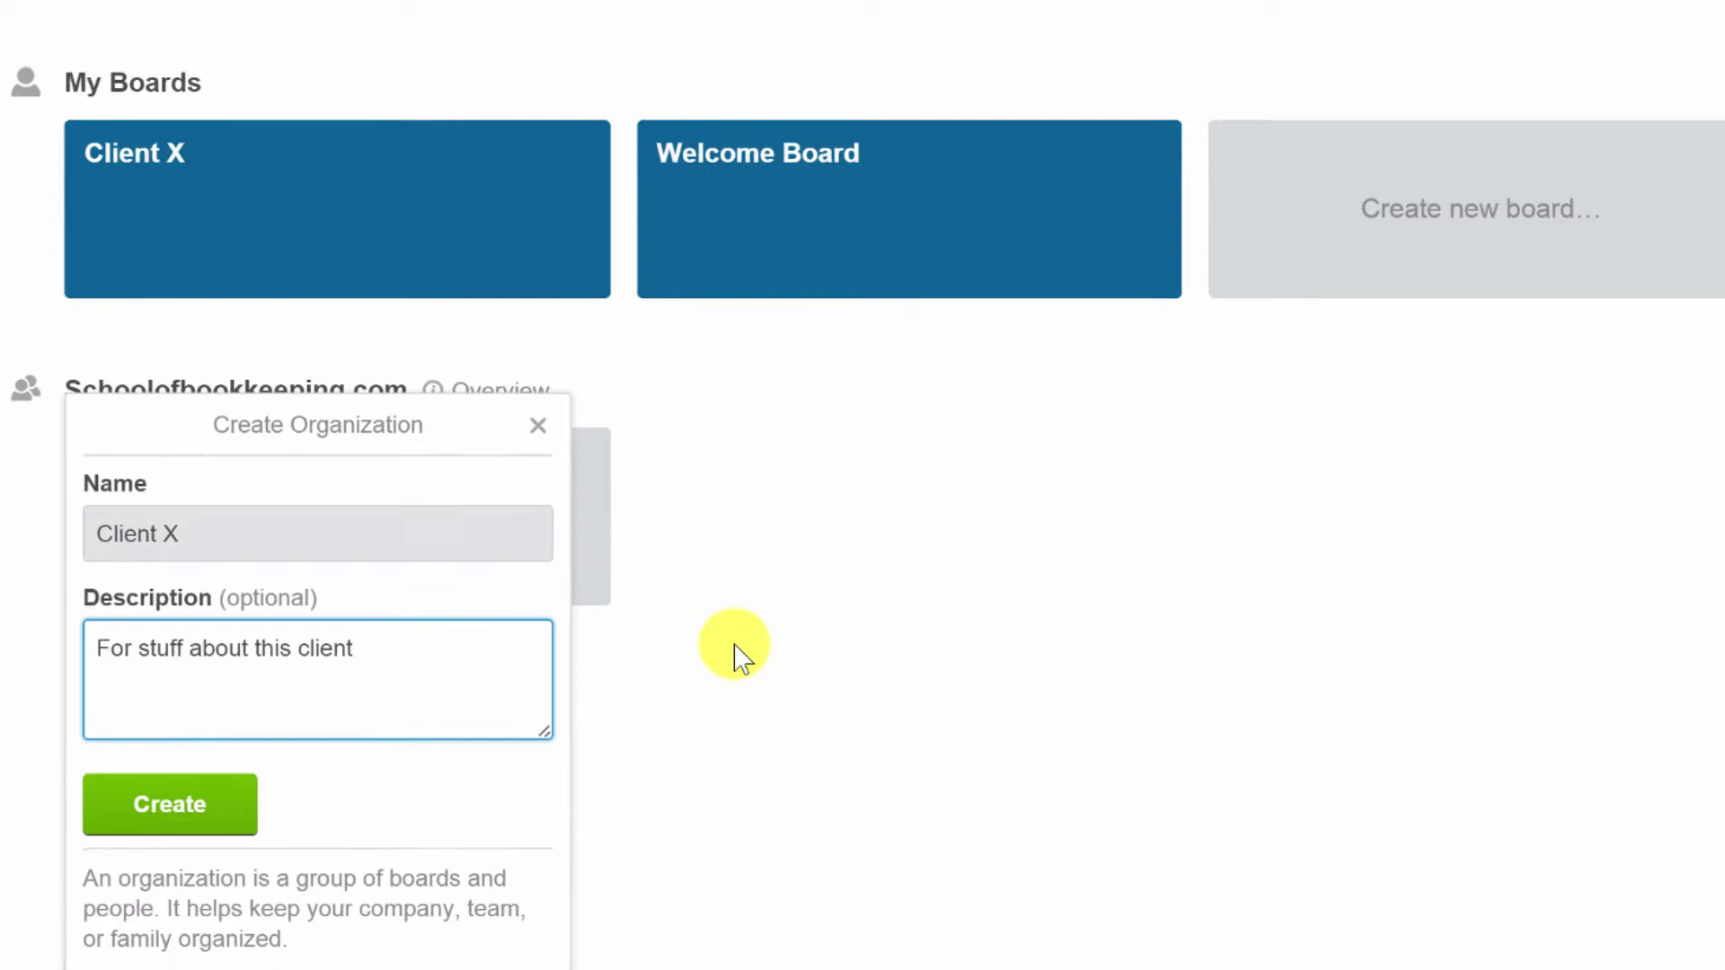
text(.)
key(Return)
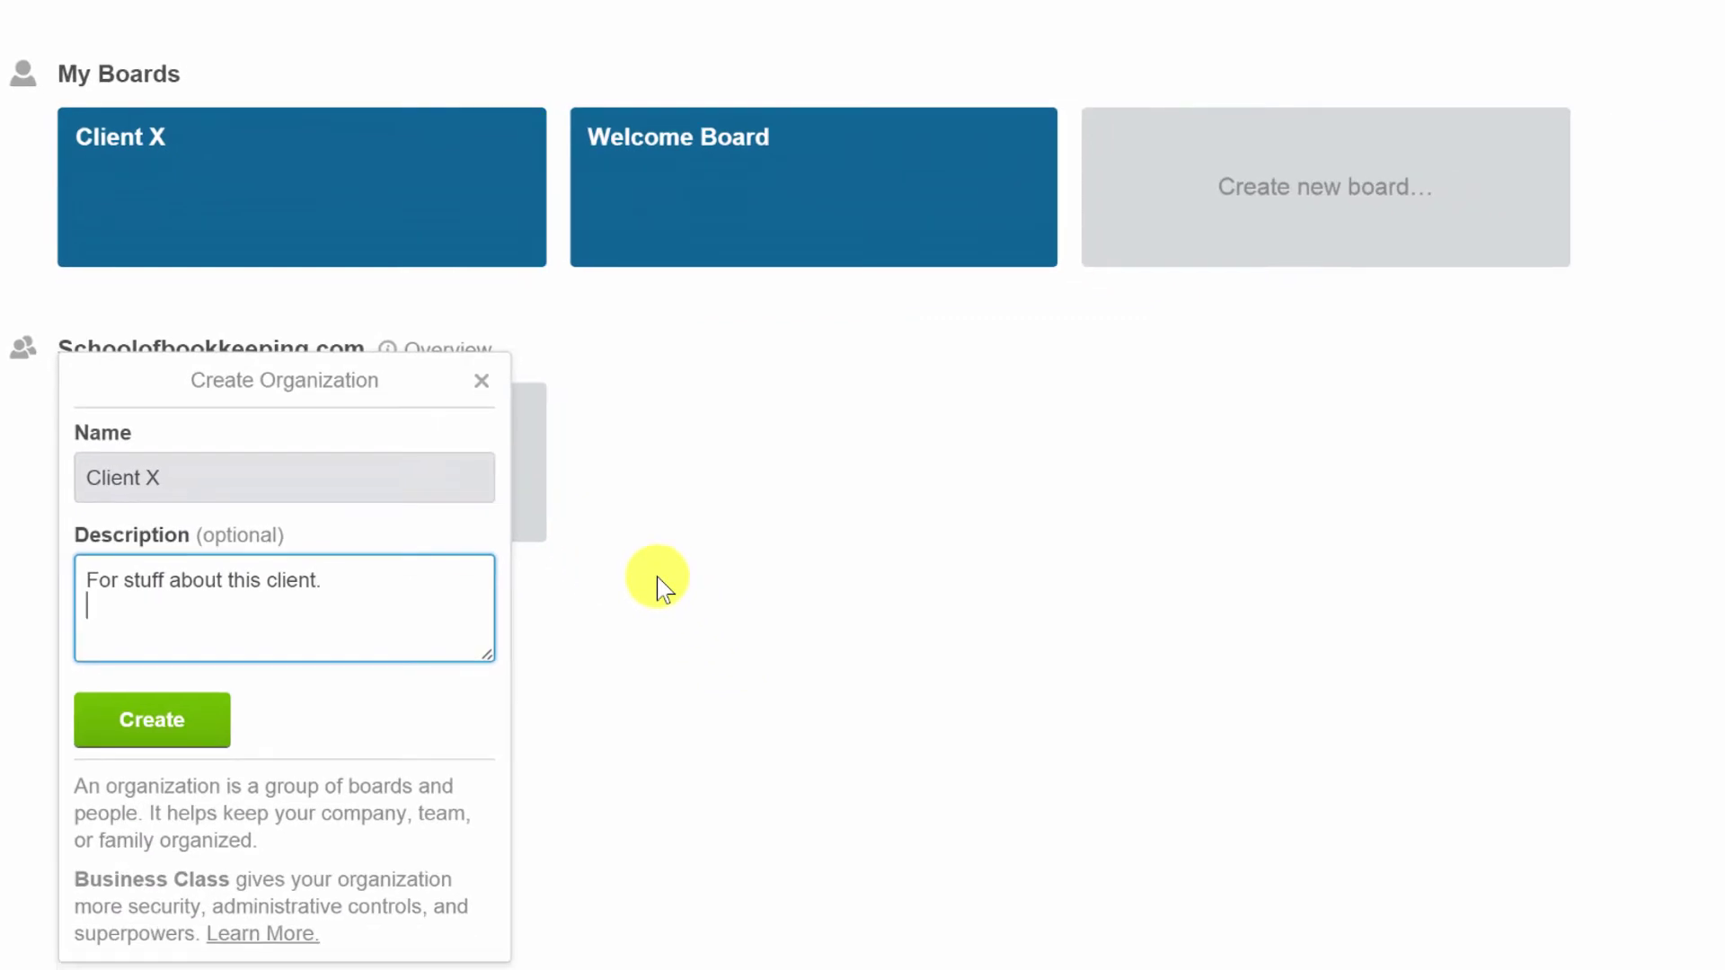
click(184, 718)
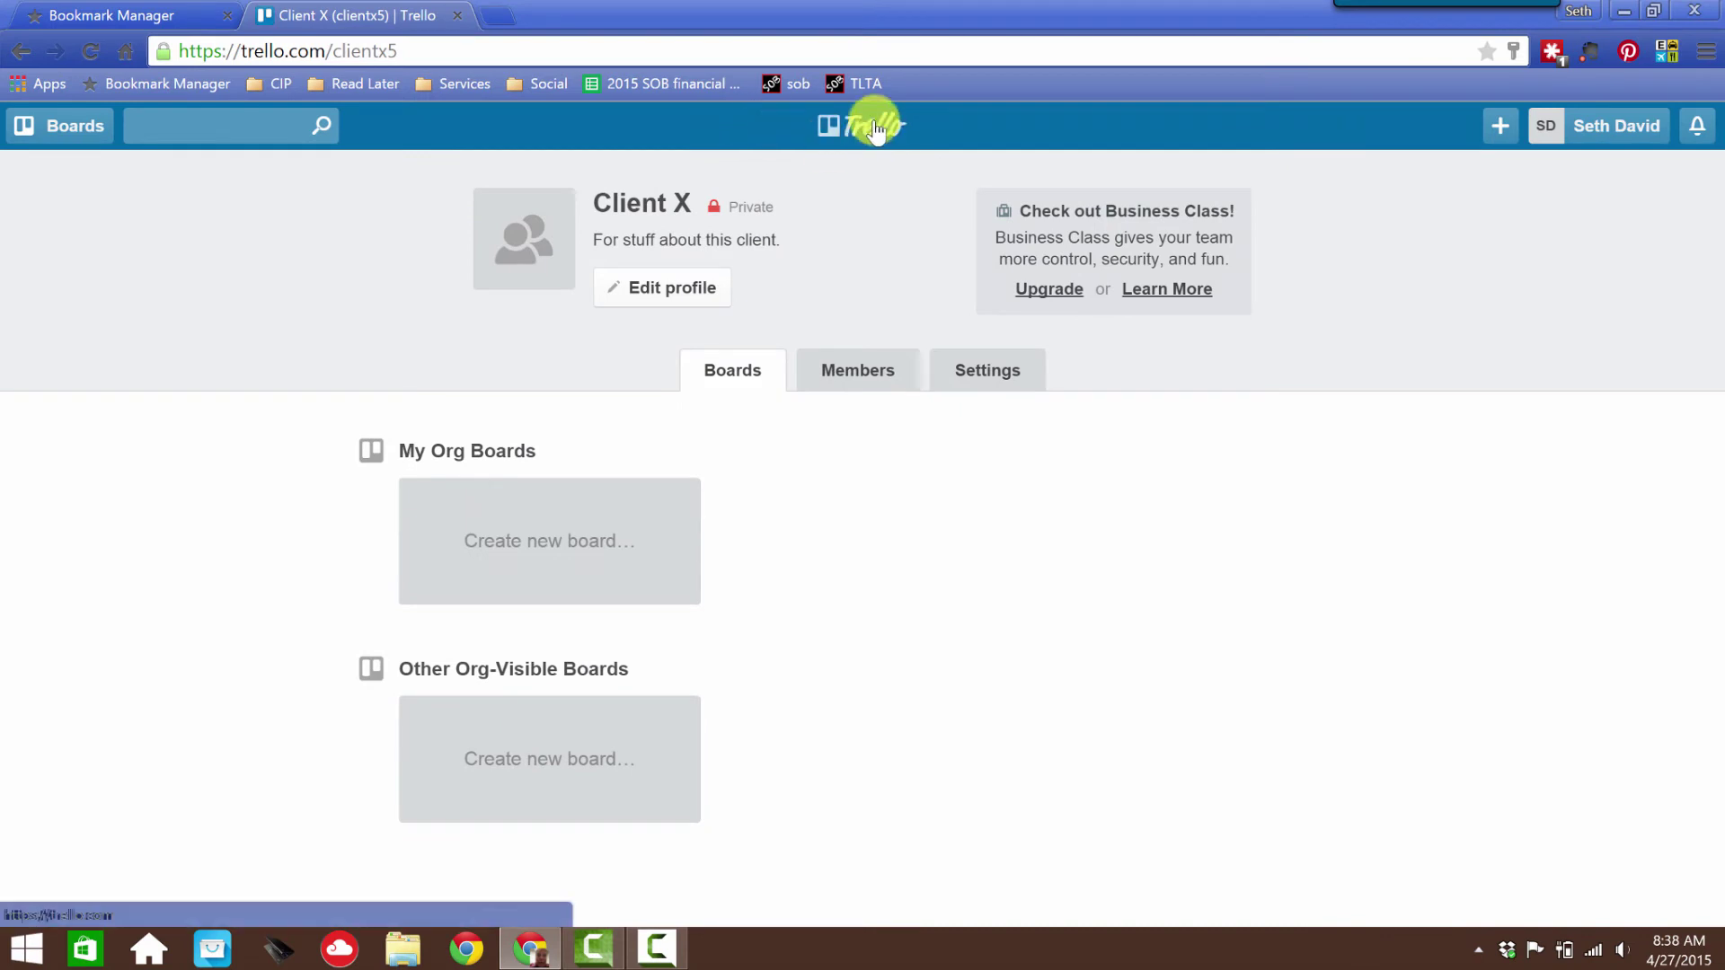
- Move the Client X board into the Client X organization via Additional Settings
click(869, 125)
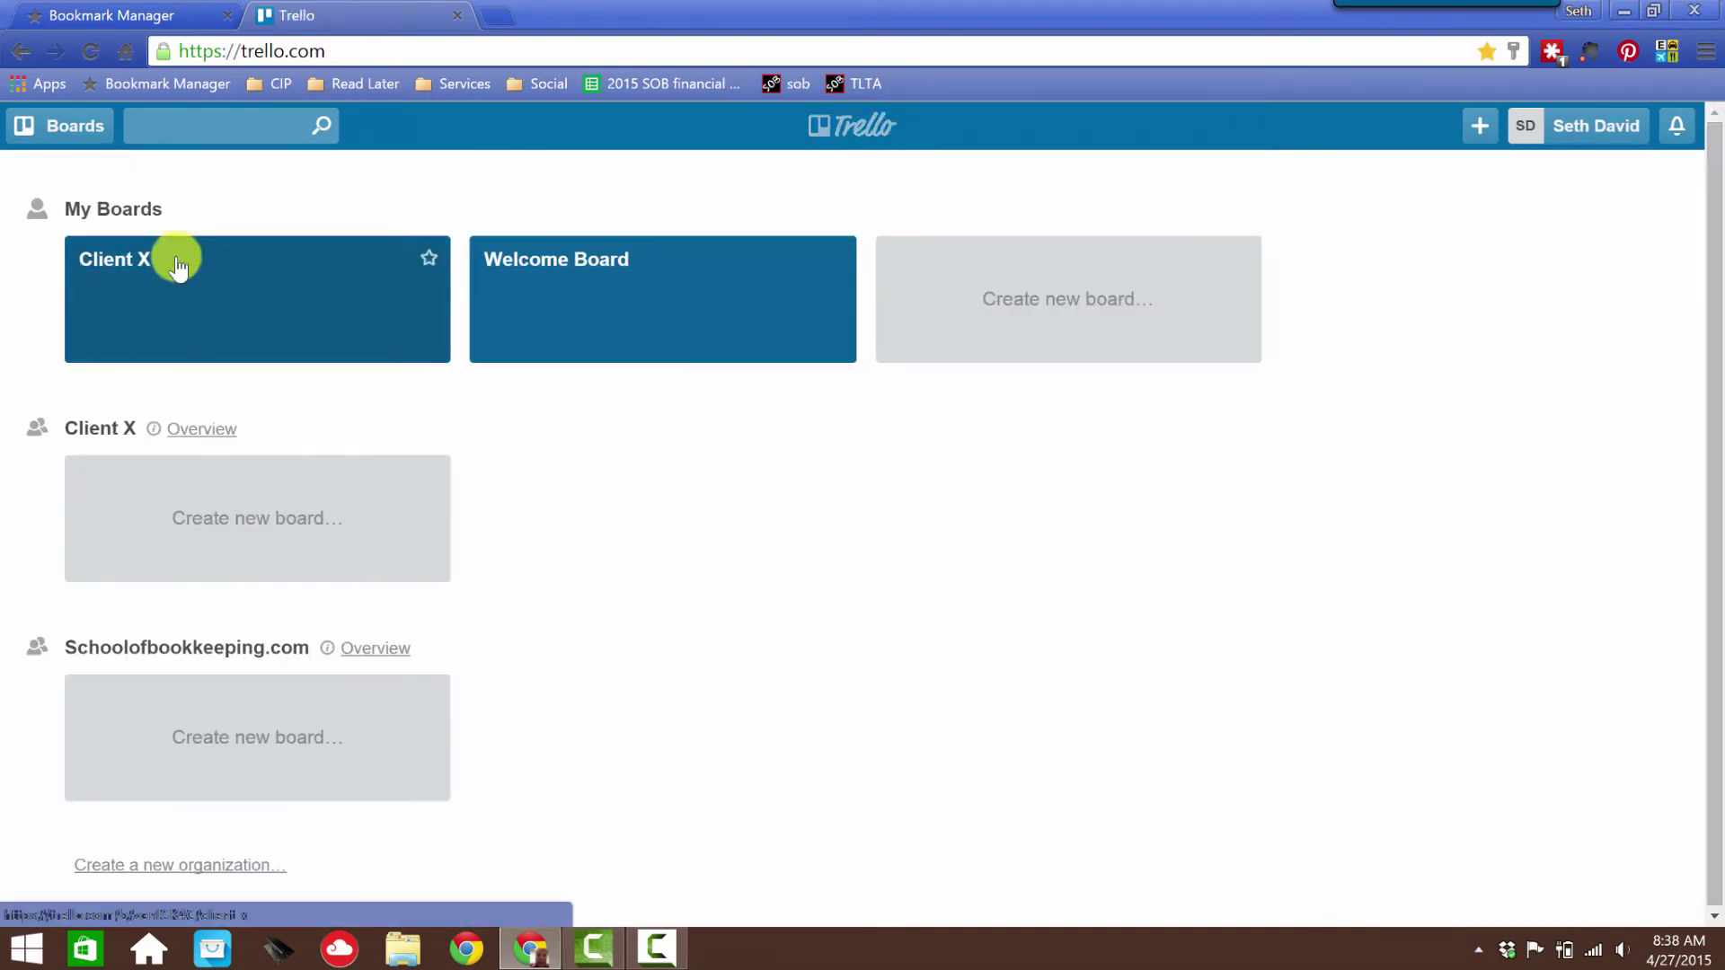
click(177, 266)
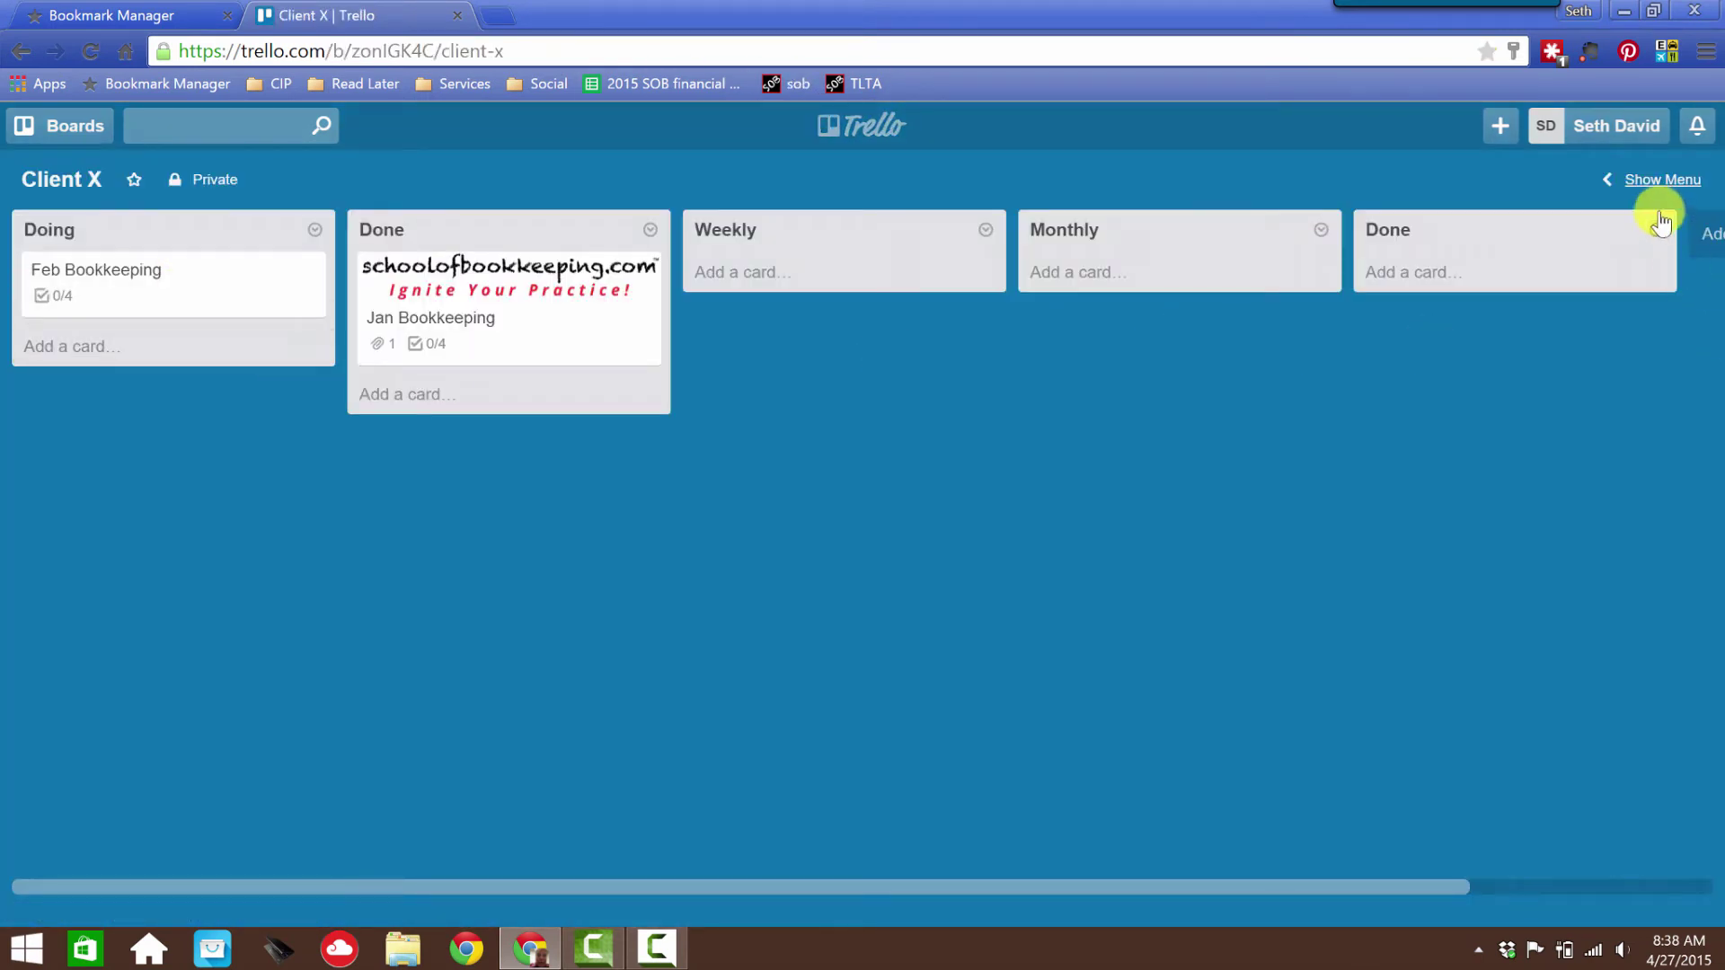
click(1660, 181)
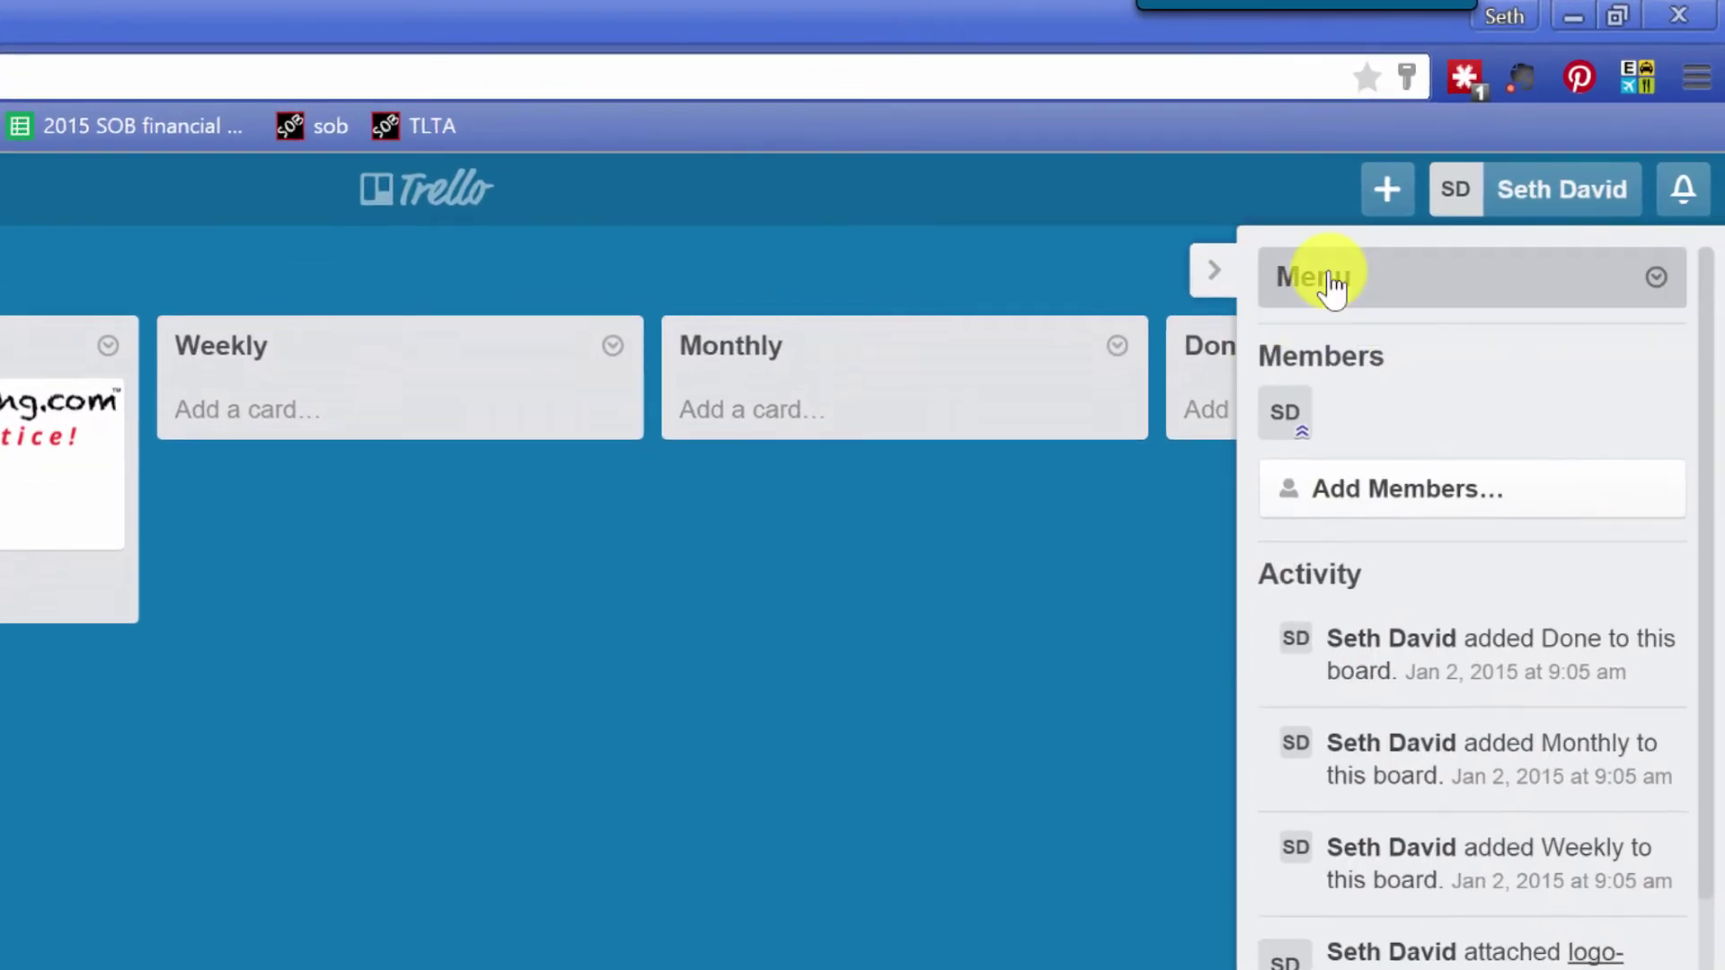
click(1333, 285)
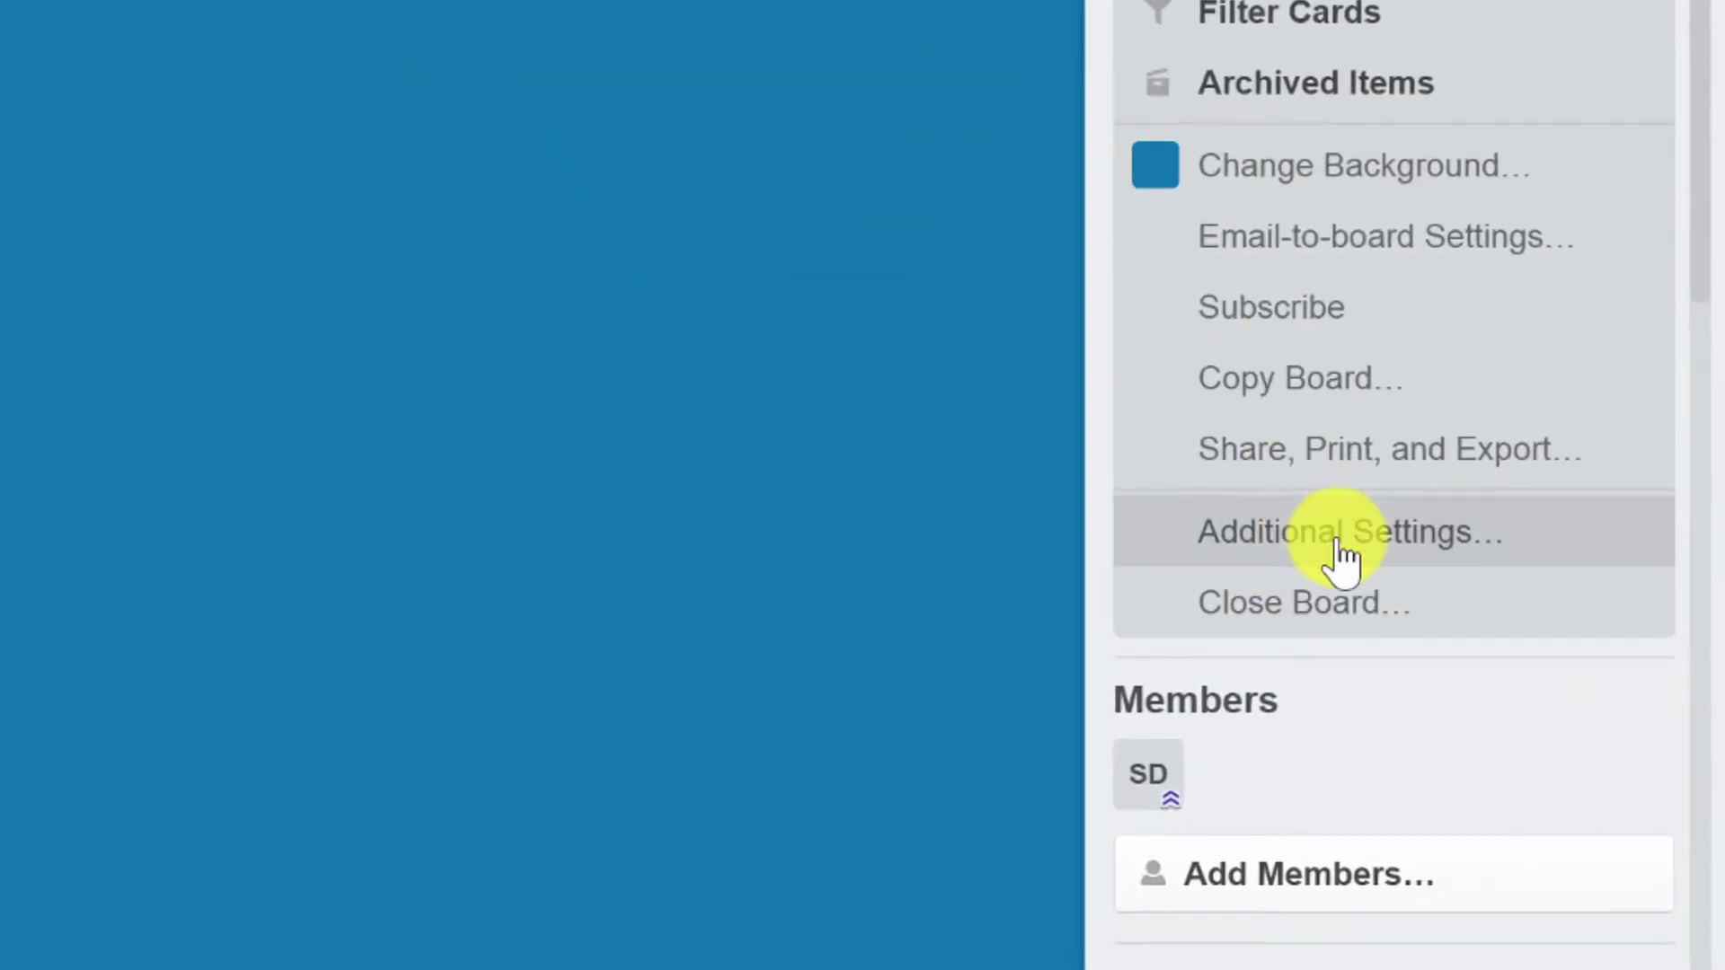
click(1343, 557)
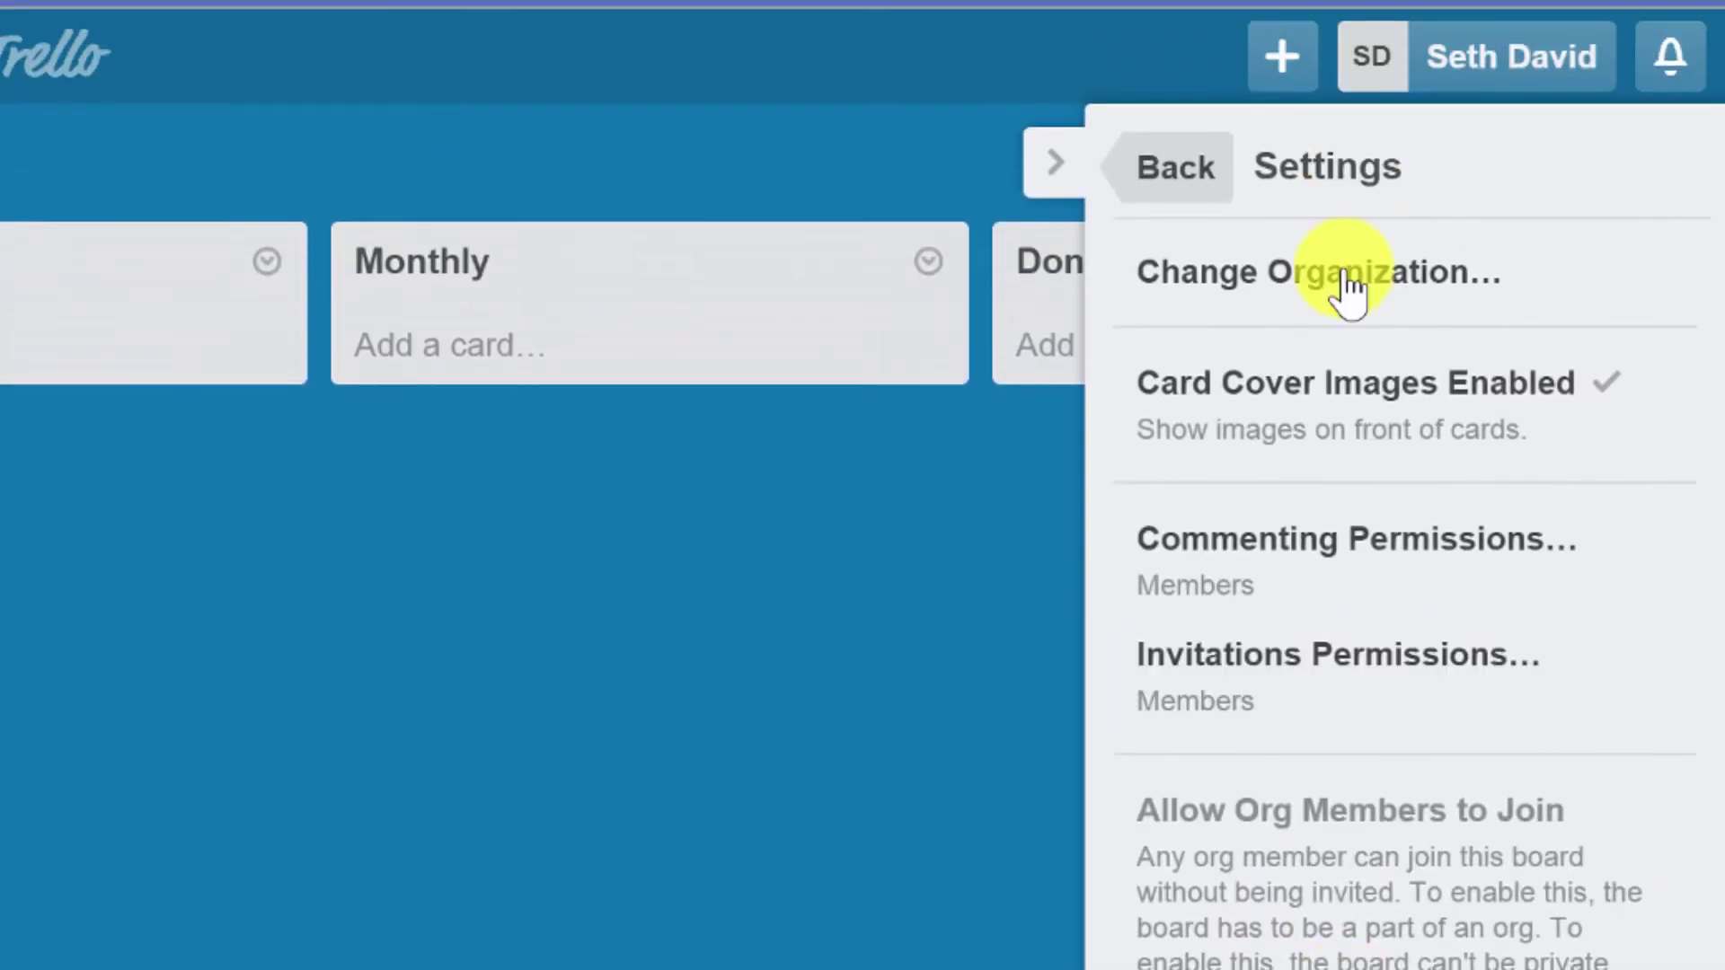
click(1350, 290)
click(1112, 500)
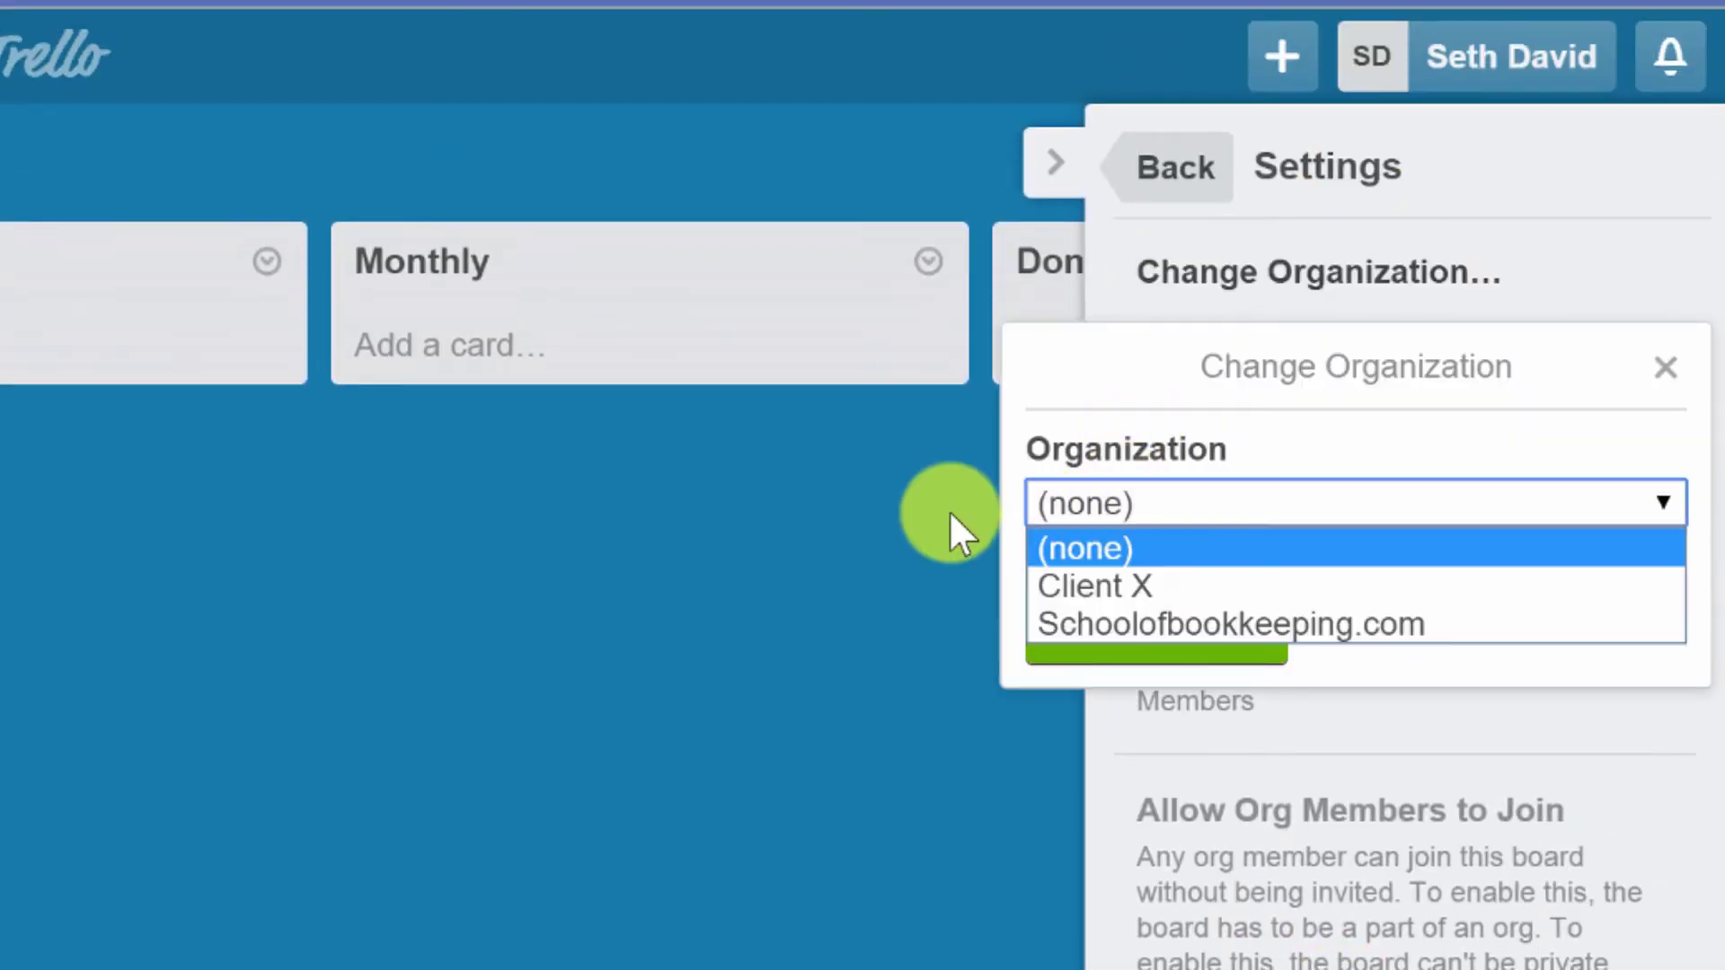
click(1087, 595)
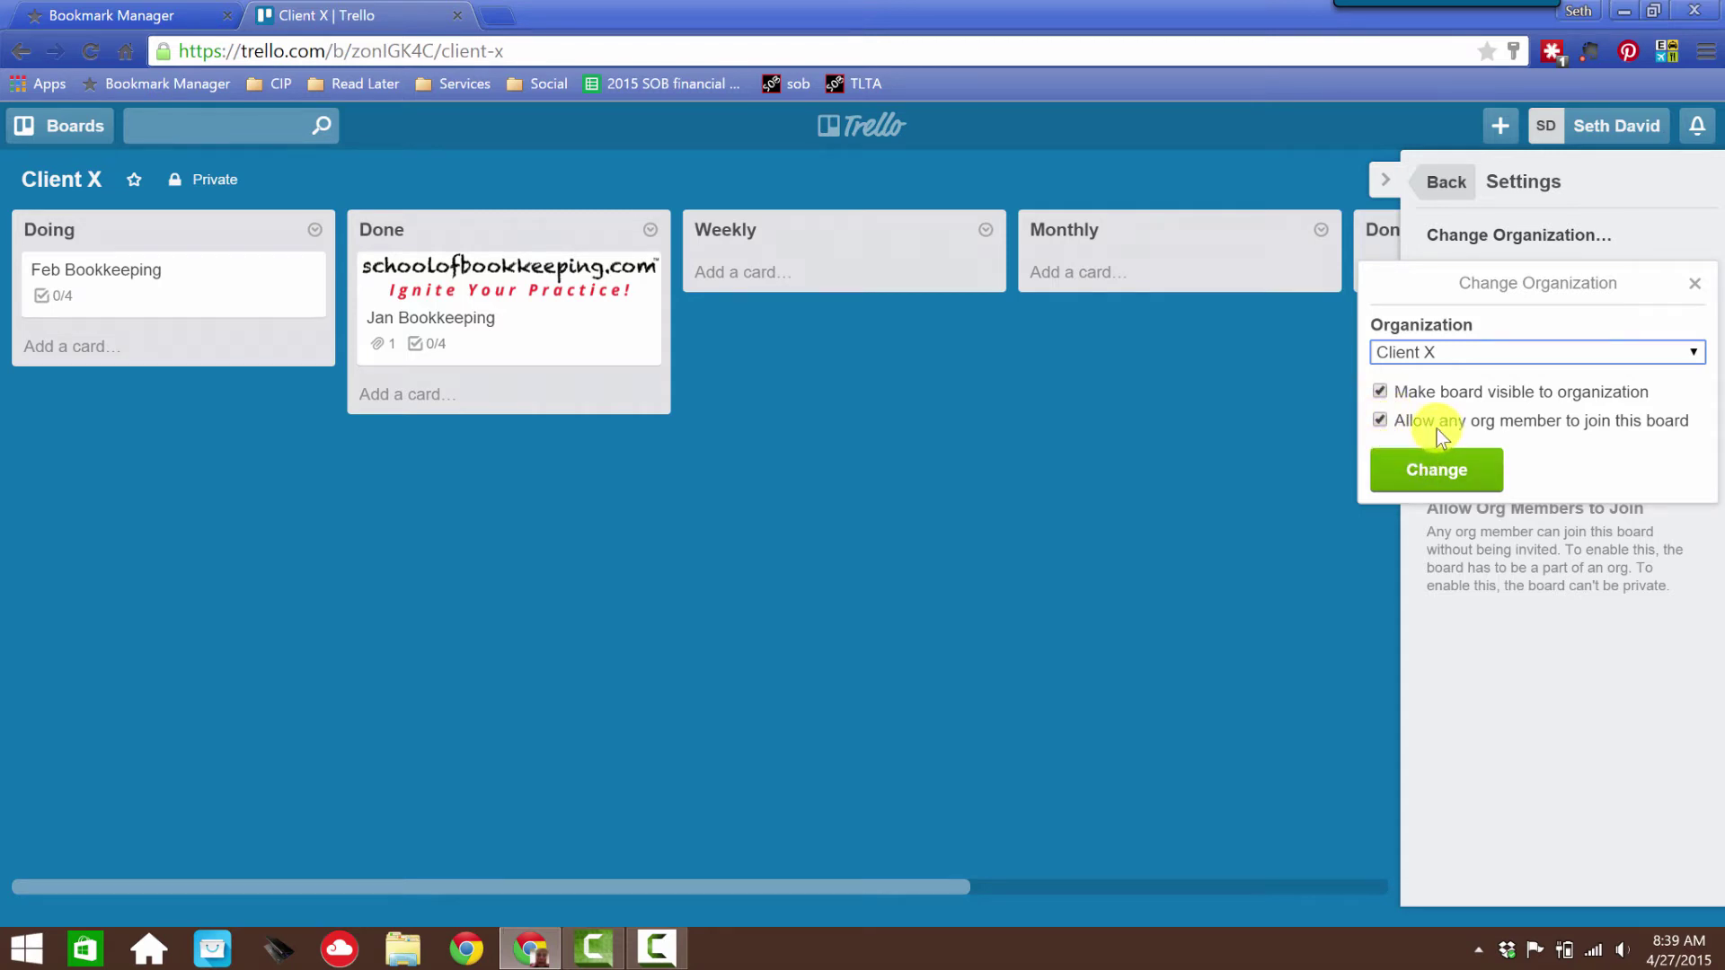
click(1433, 467)
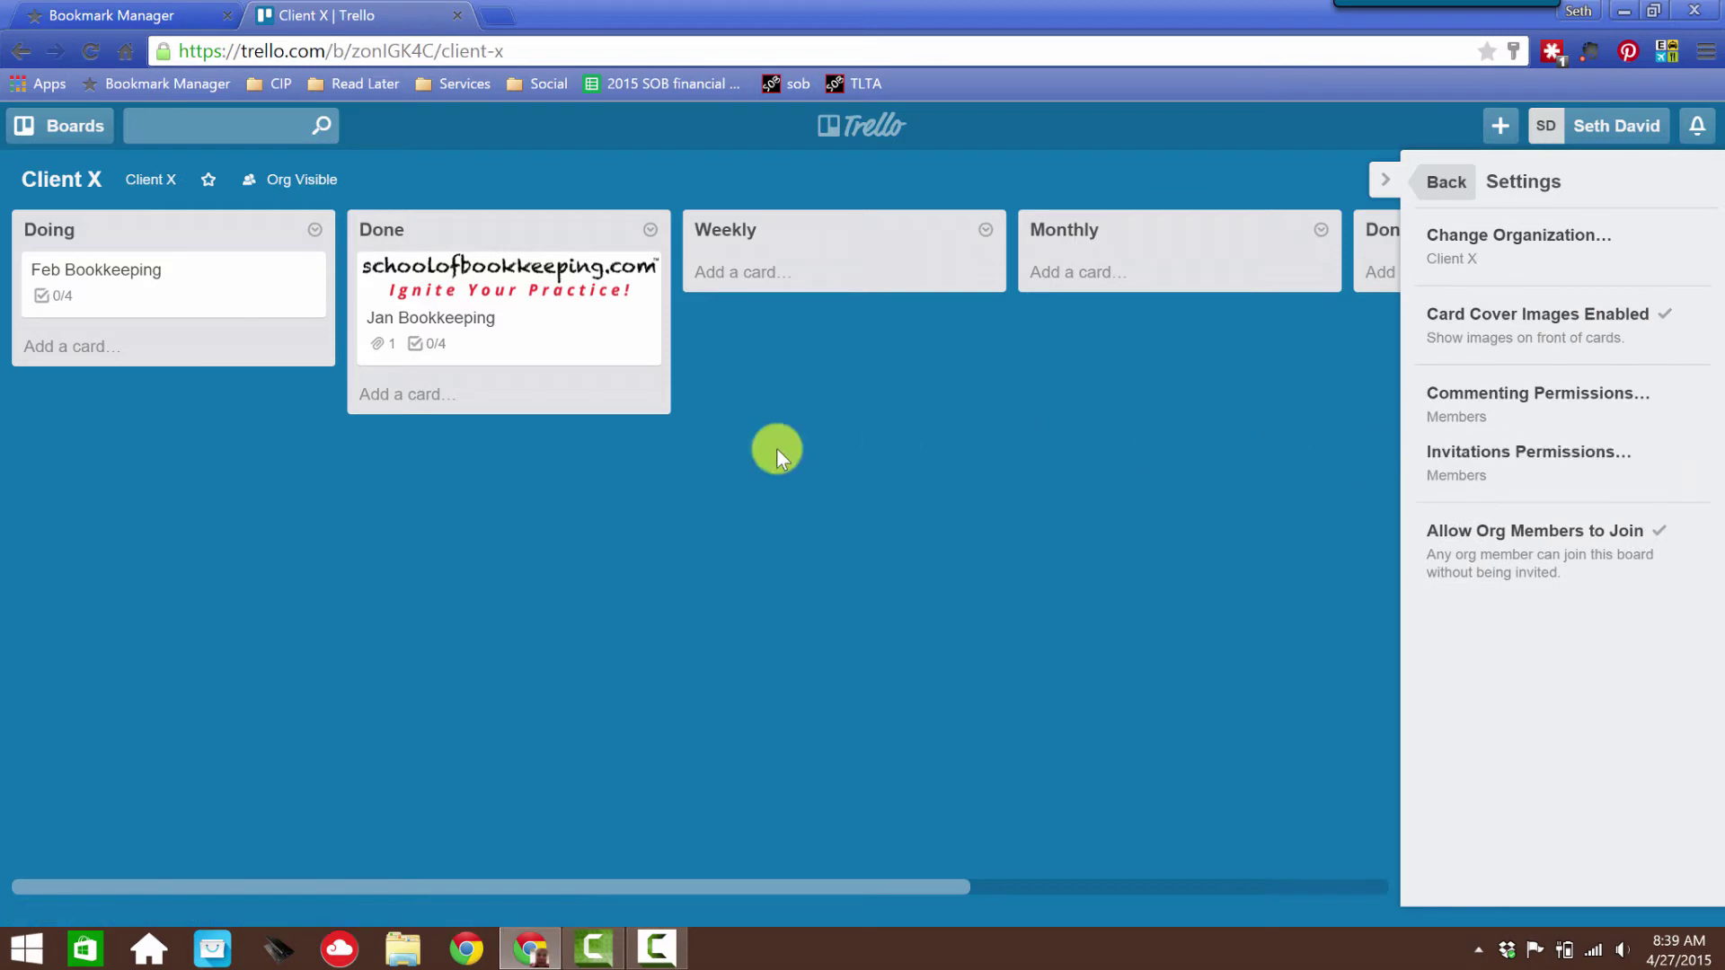
click(853, 124)
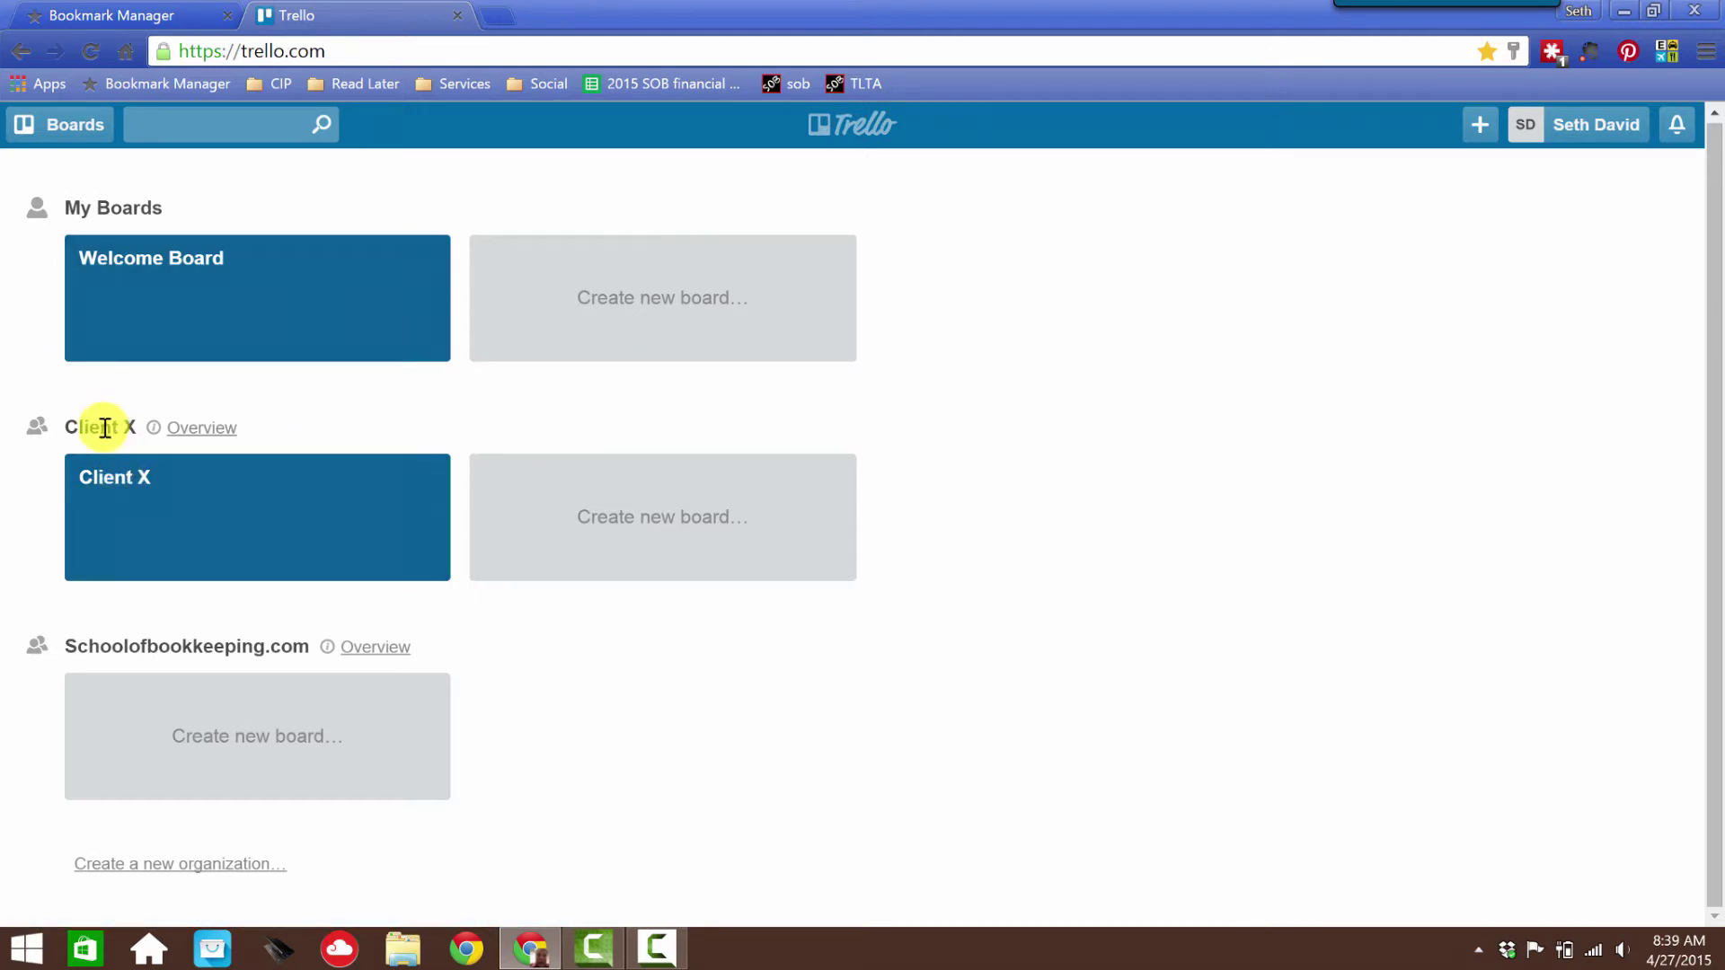
- Rename the Client X board to 'Client X - General Info & To Do's'
click(116, 487)
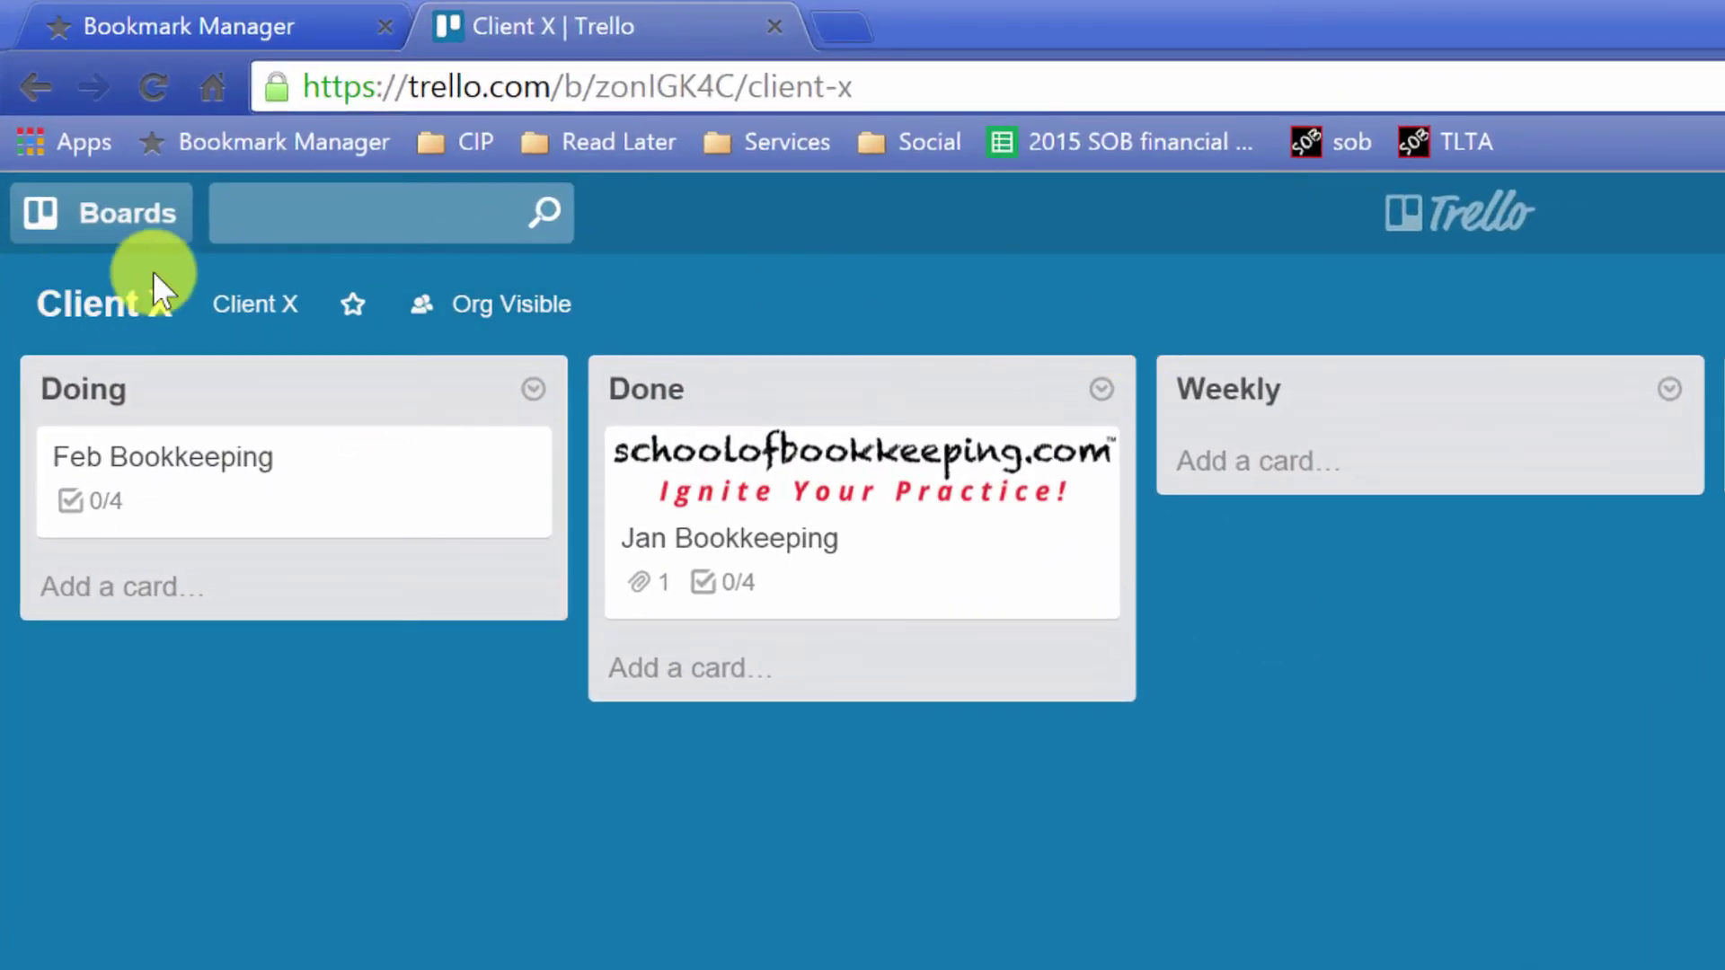
click(133, 331)
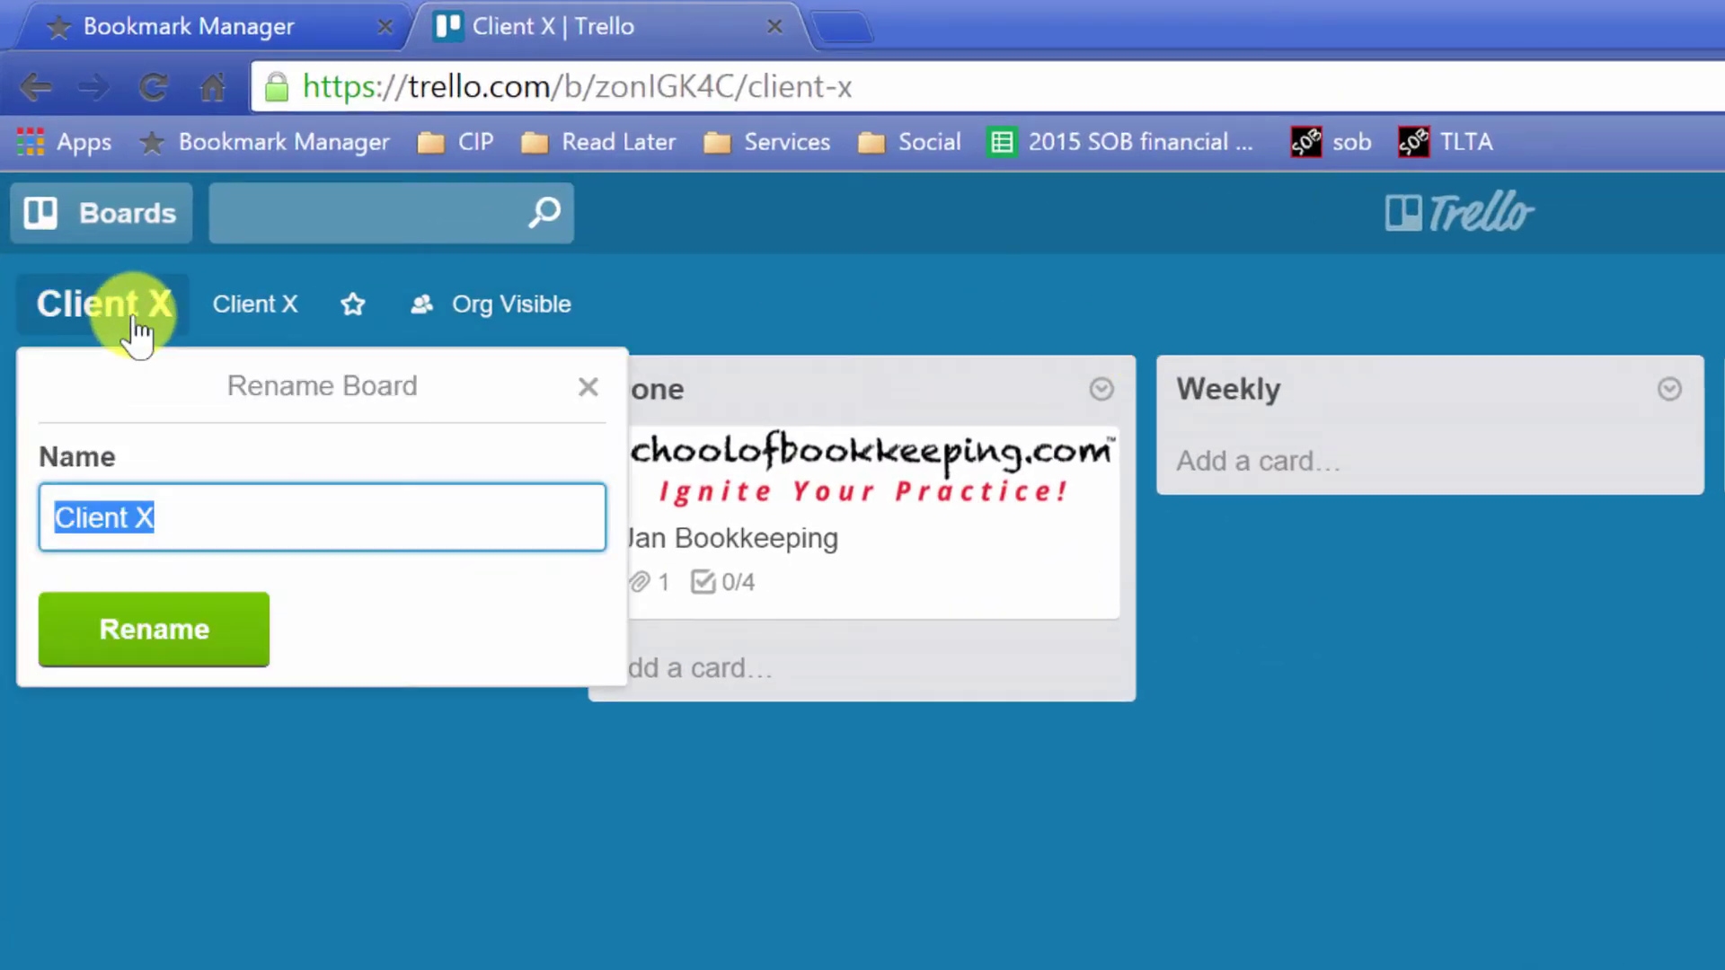
key(End)
text(- )
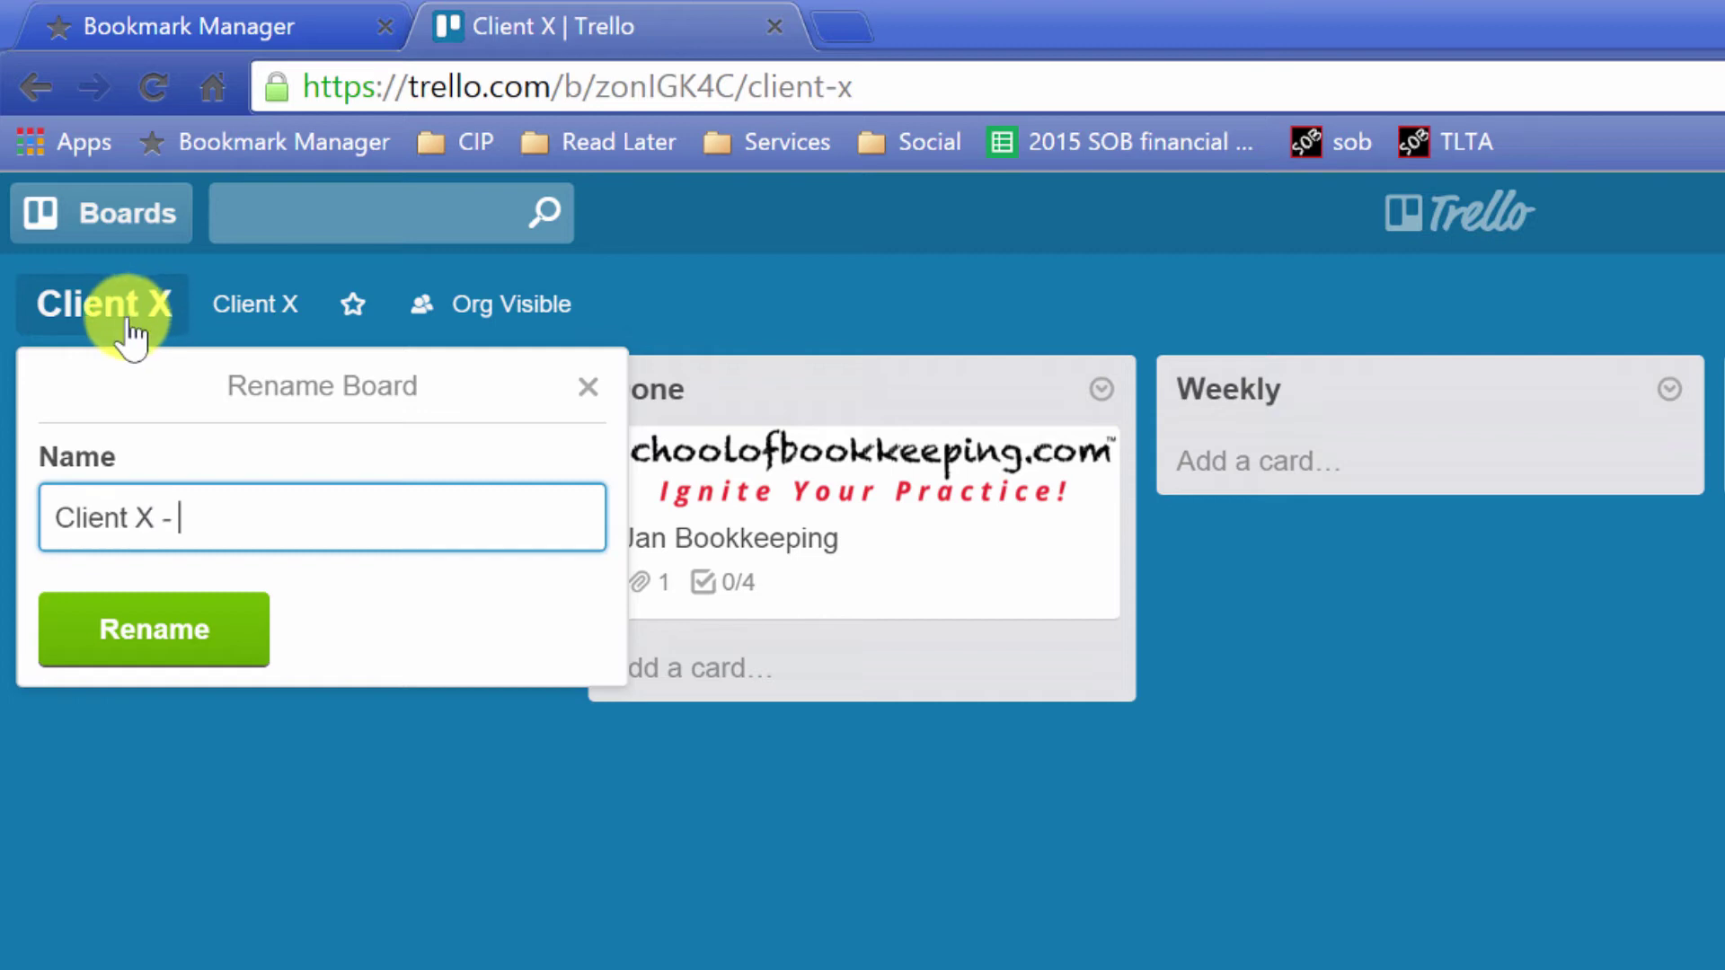
text(General Info )
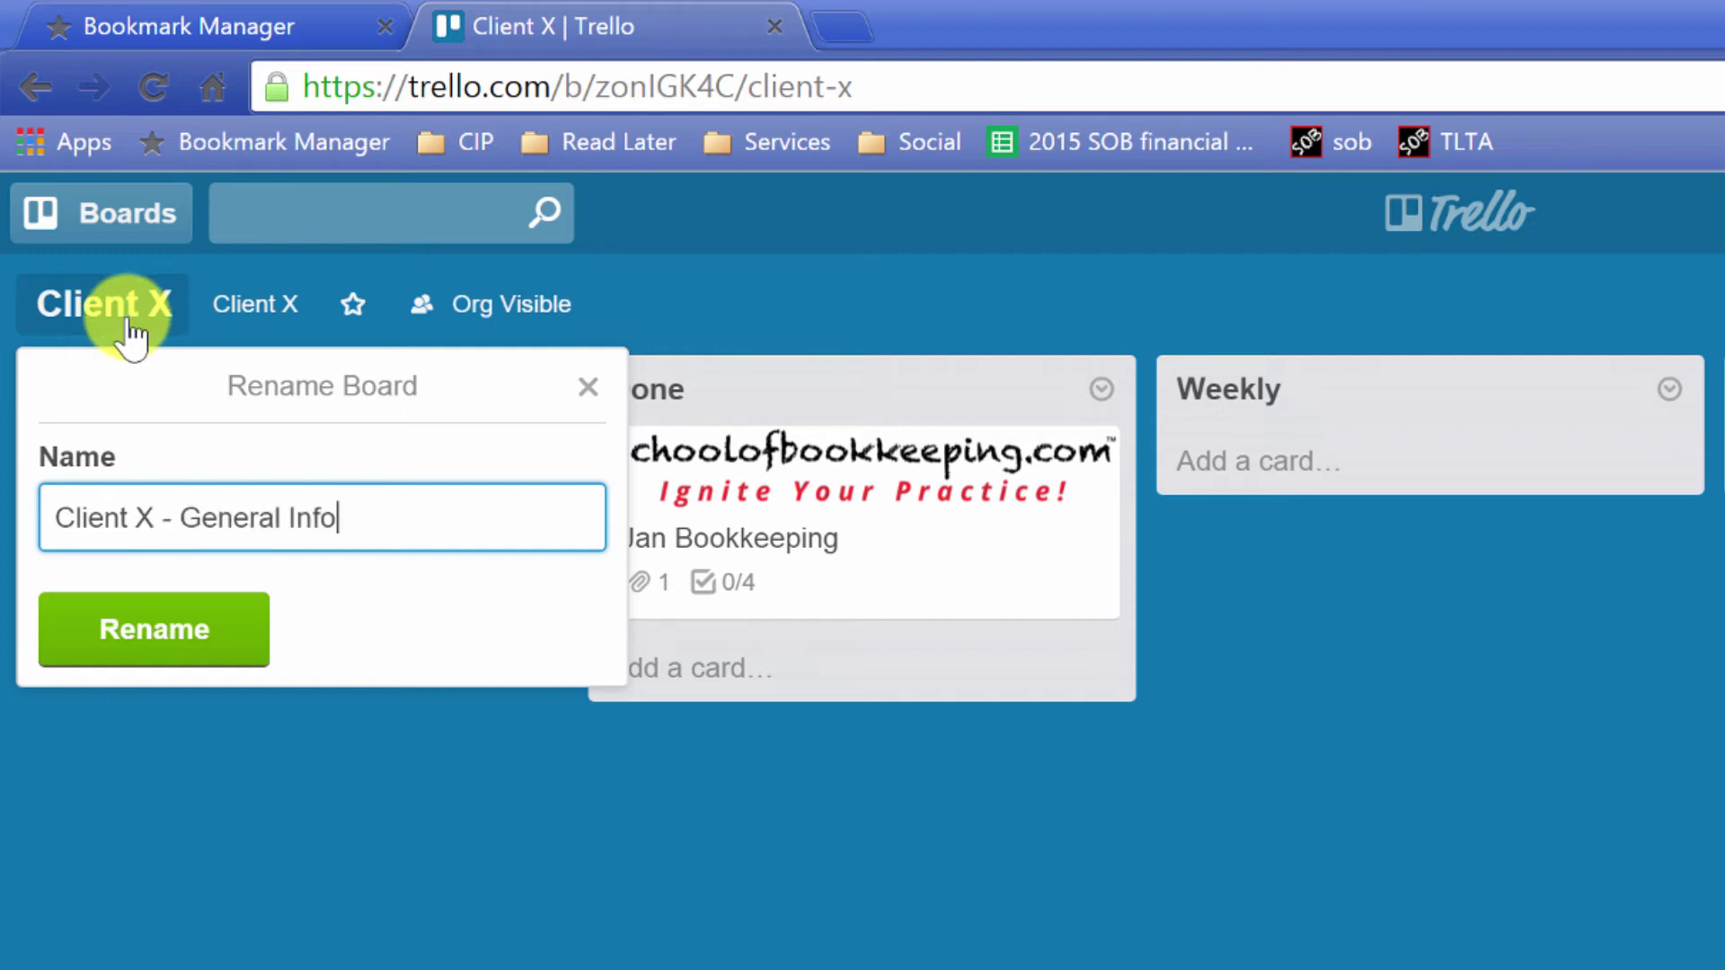
text(& To Do's)
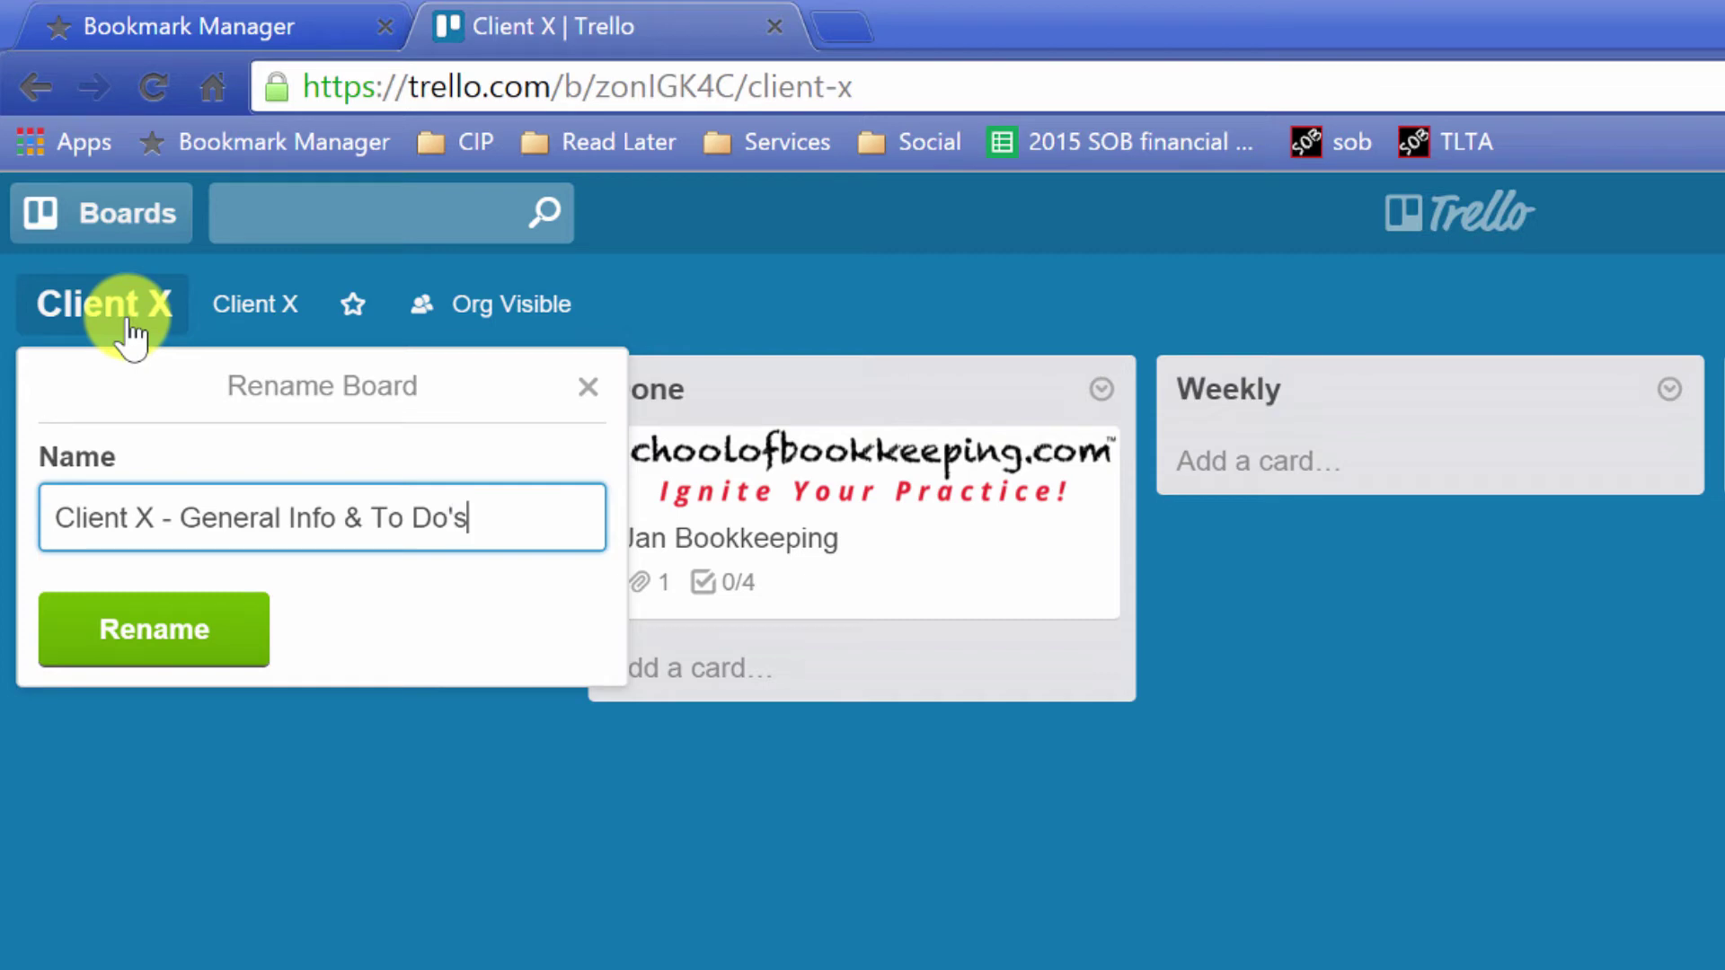
click(128, 644)
click(1509, 219)
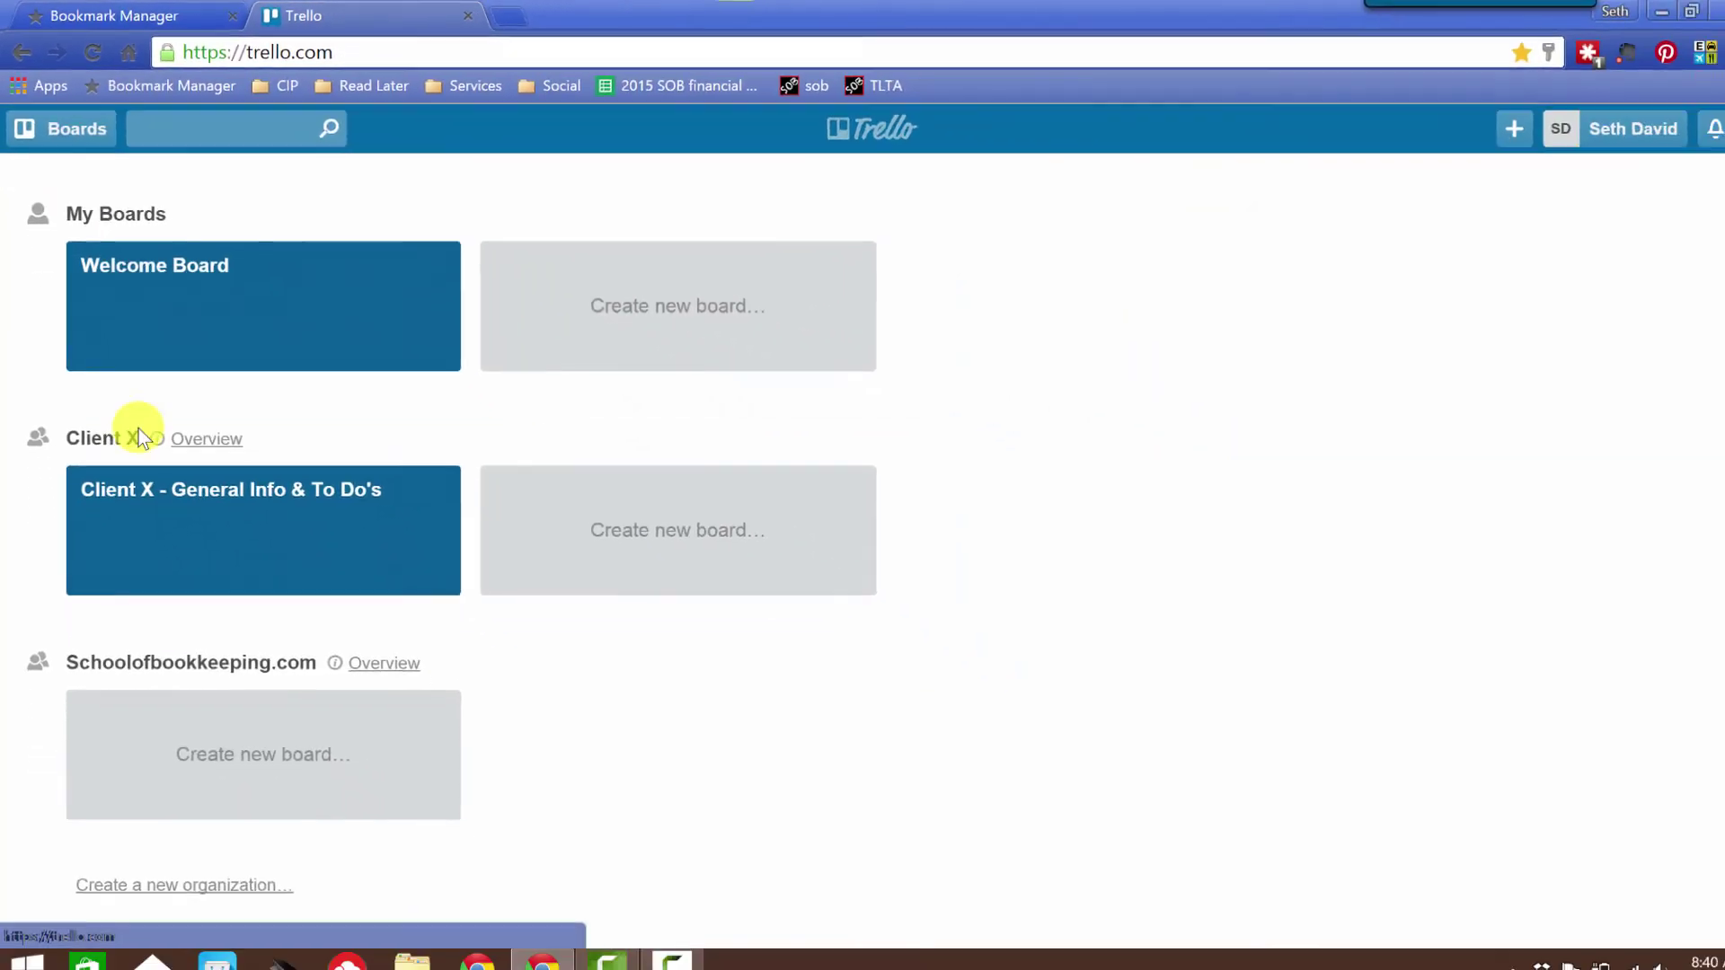
drag(87, 439, 120, 438)
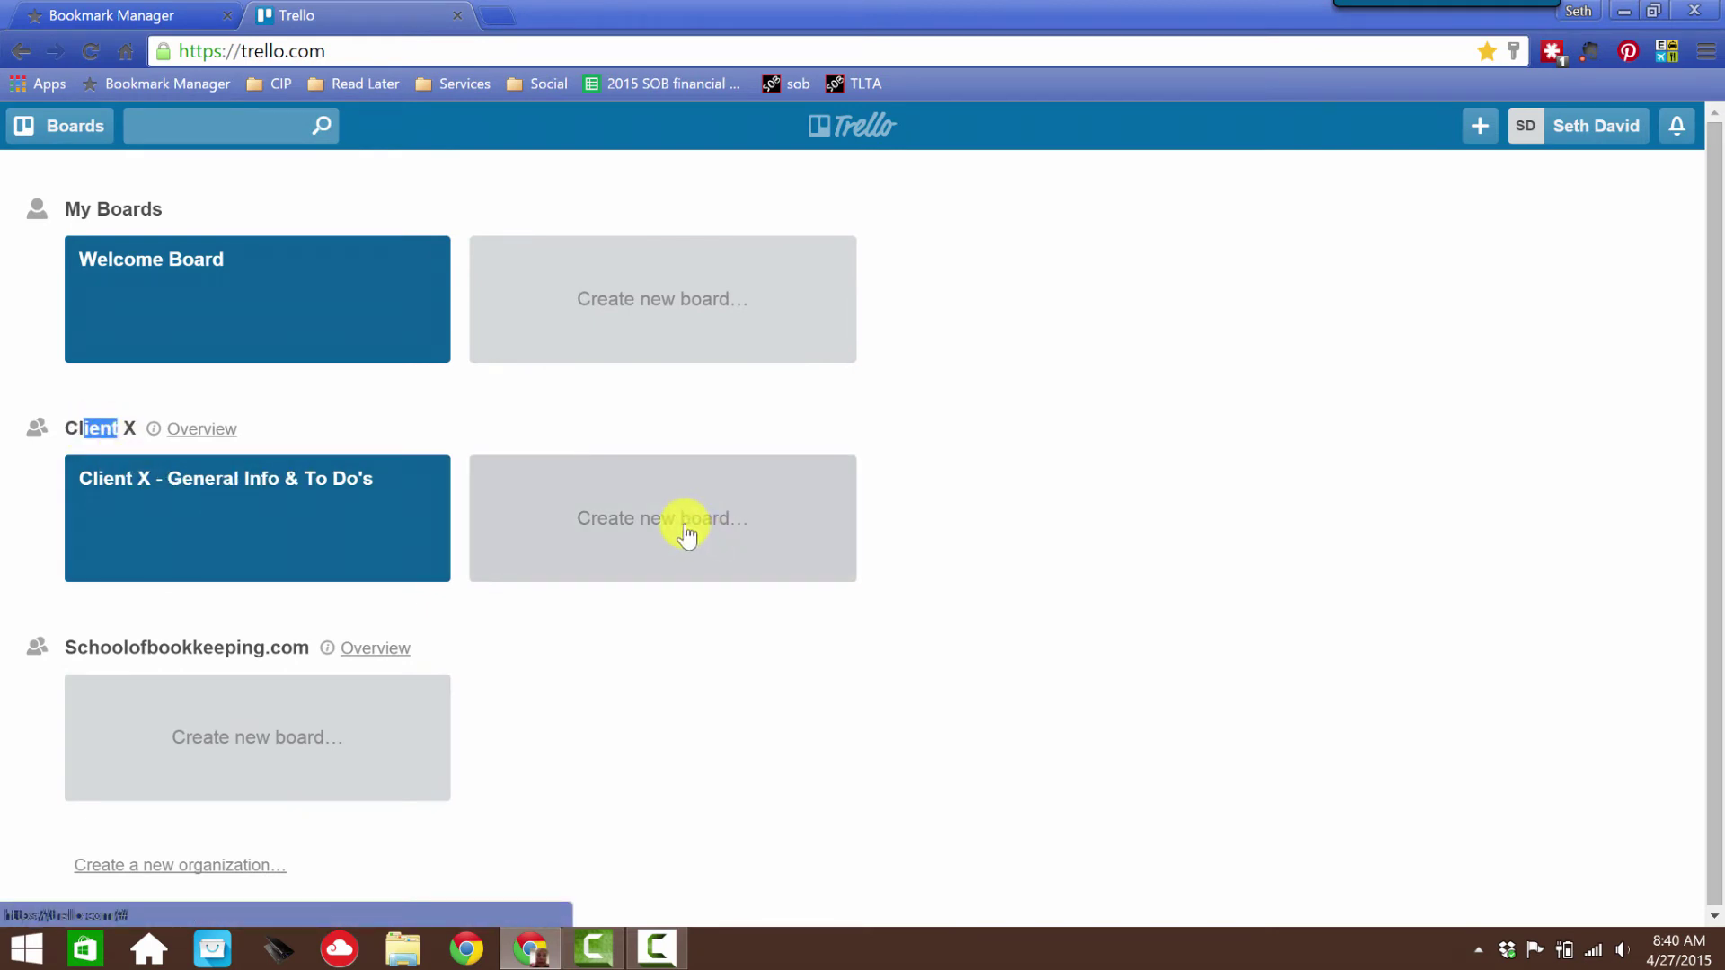
- Open the 'Client X - General Info & To Do's' board and browse its background colours and photos
click(200, 485)
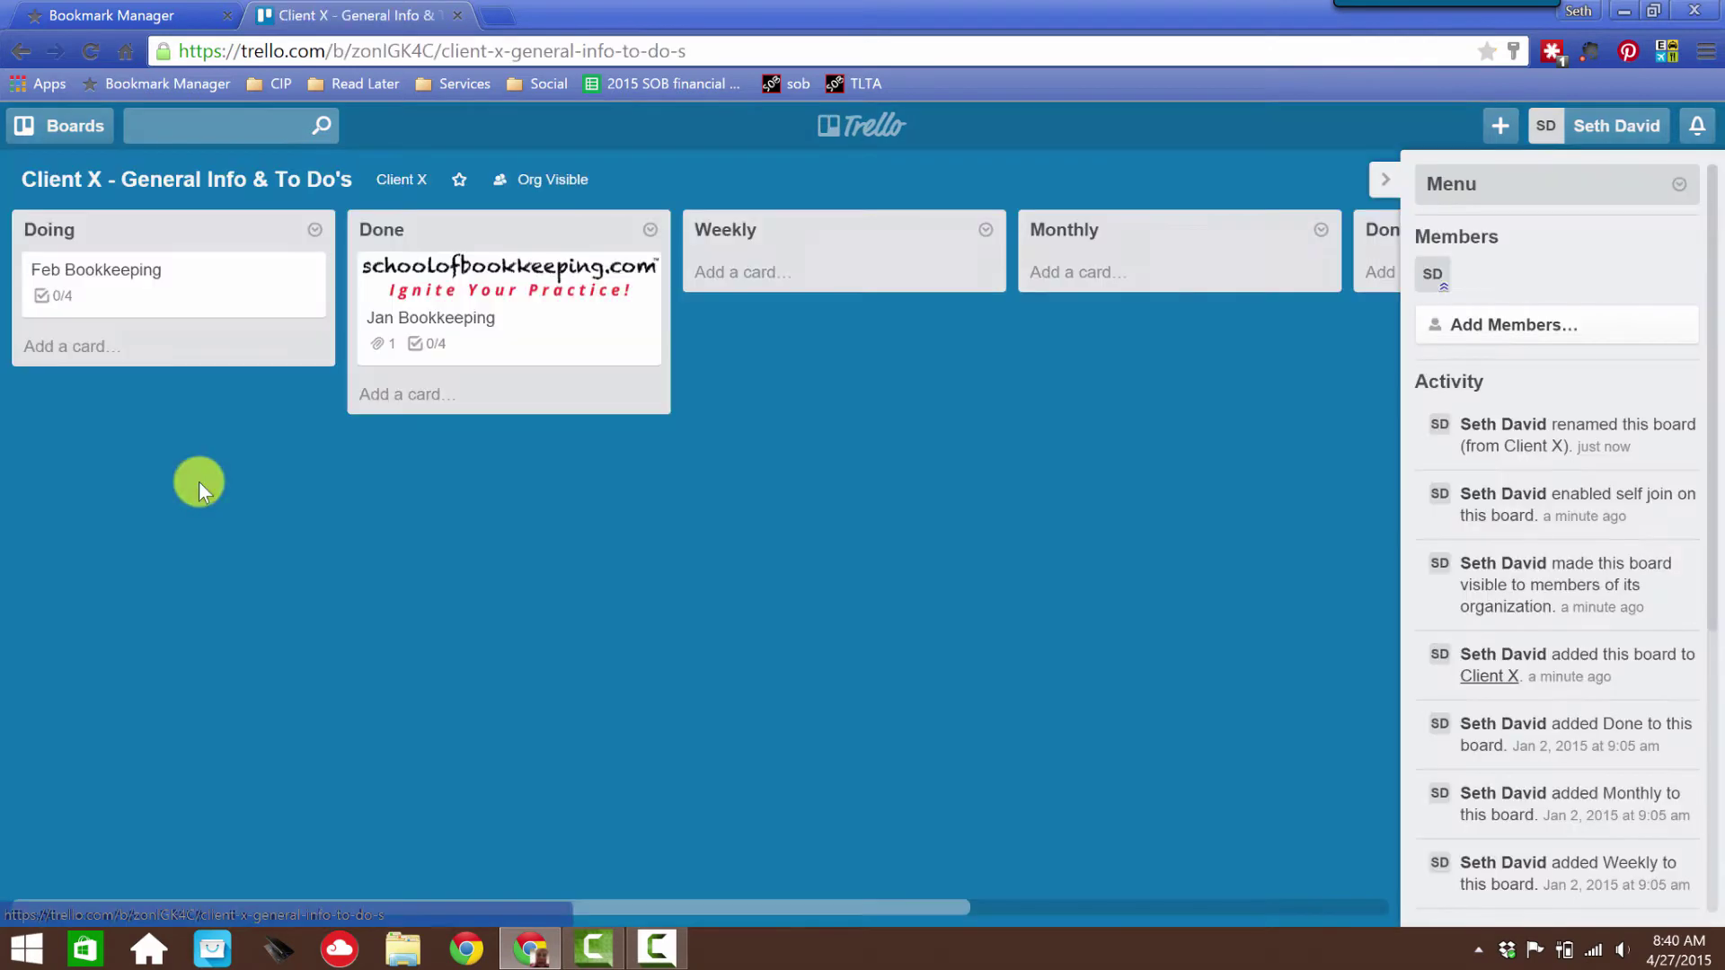
click(1433, 183)
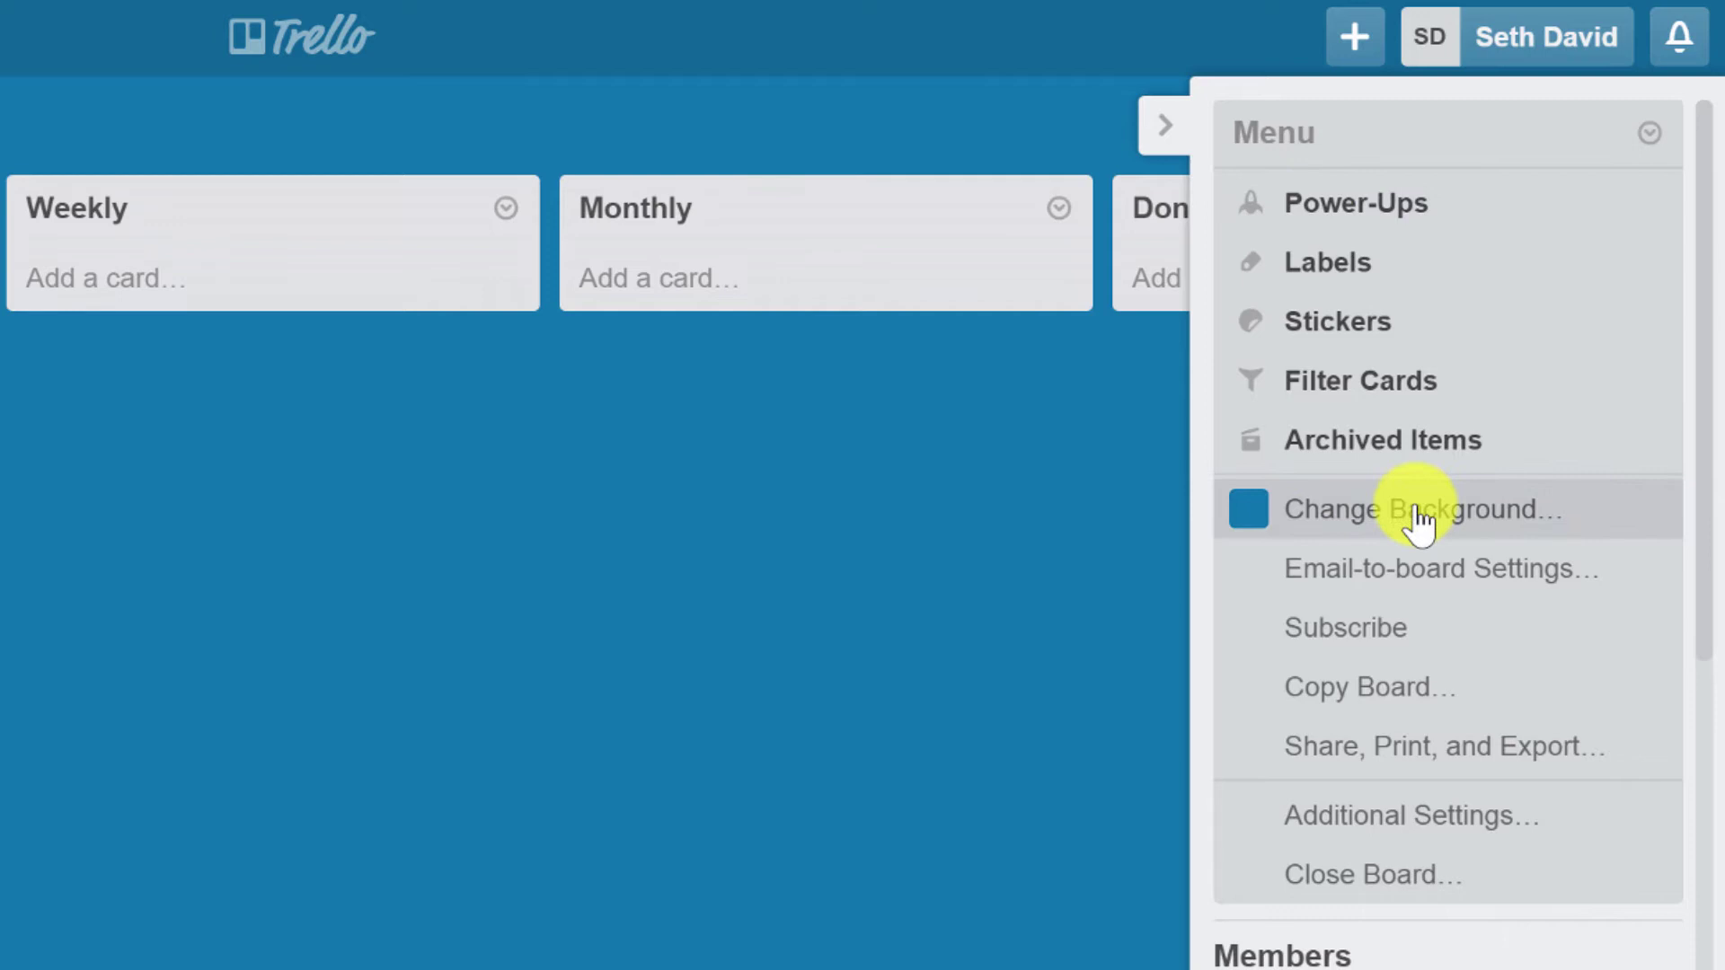
click(1418, 510)
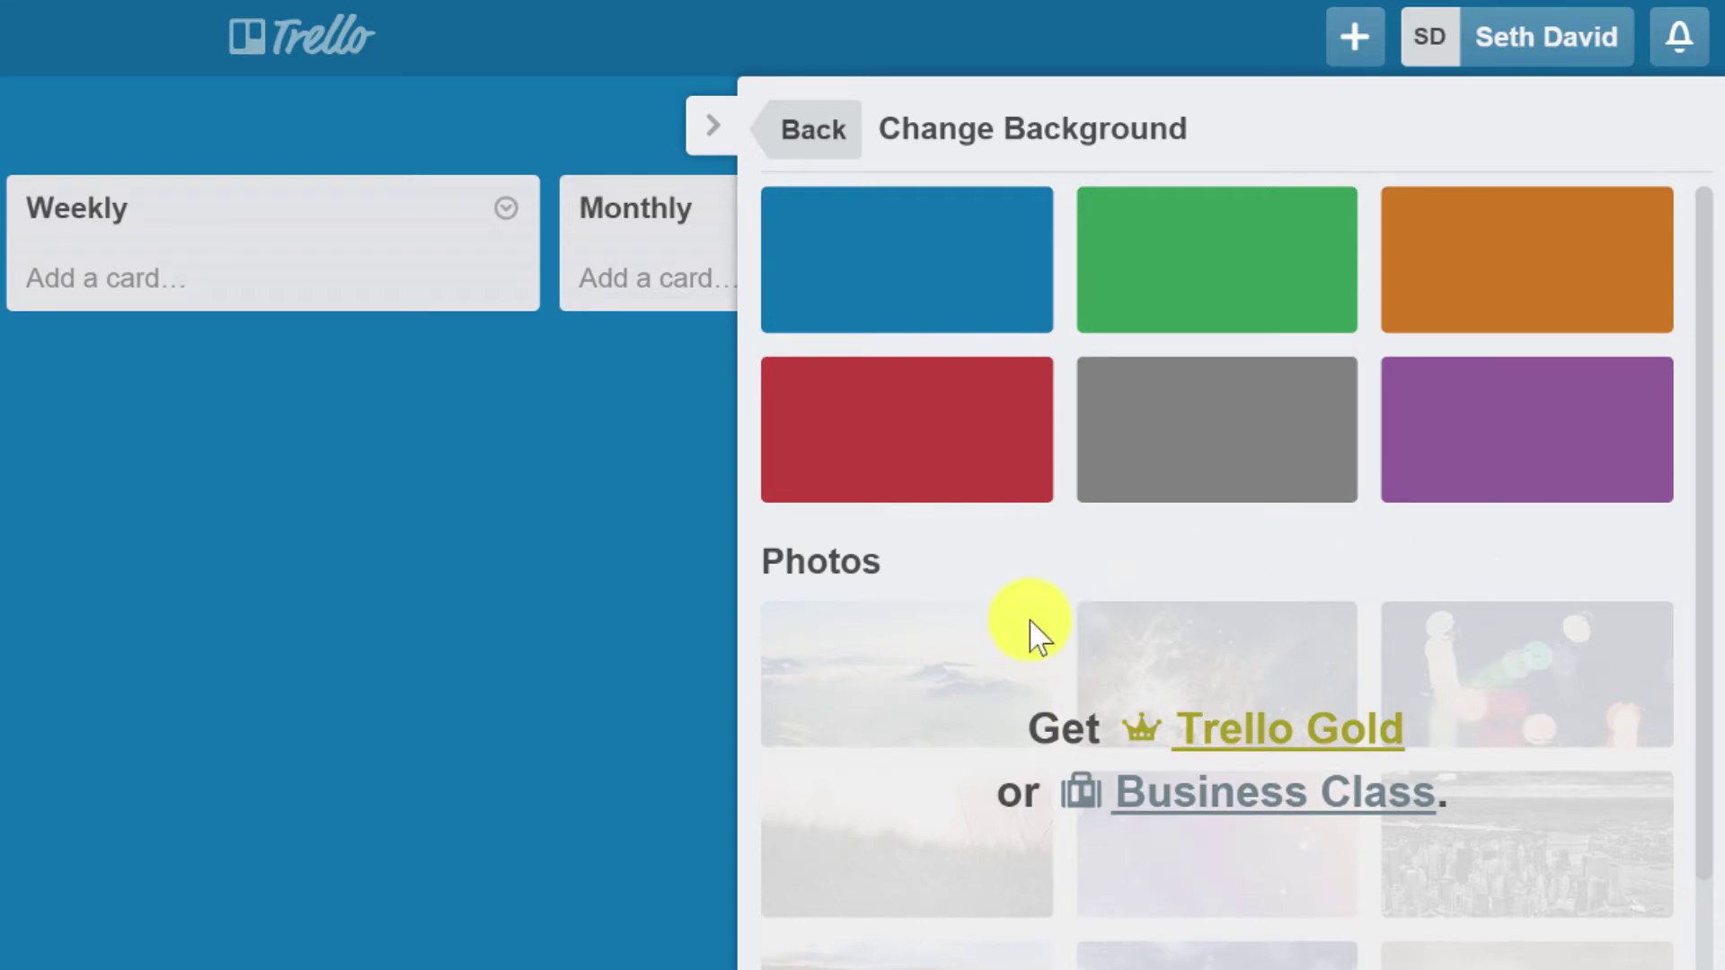
scroll(878, 777, down, 8)
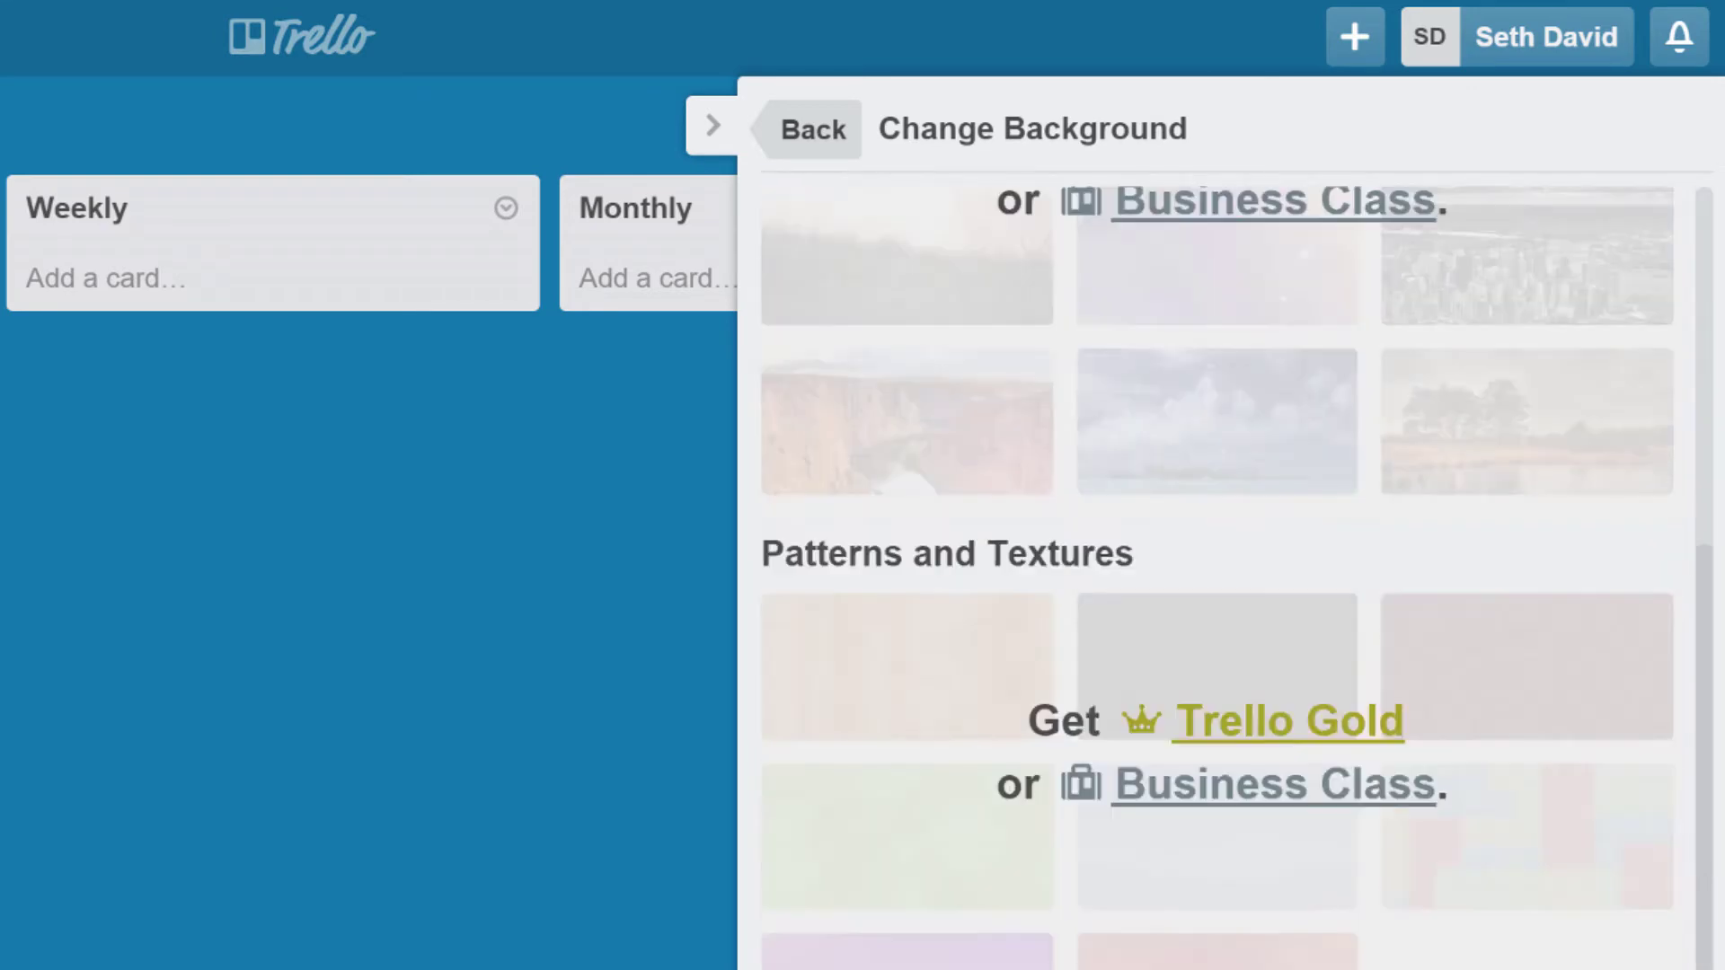
scroll(844, 965, up, 8)
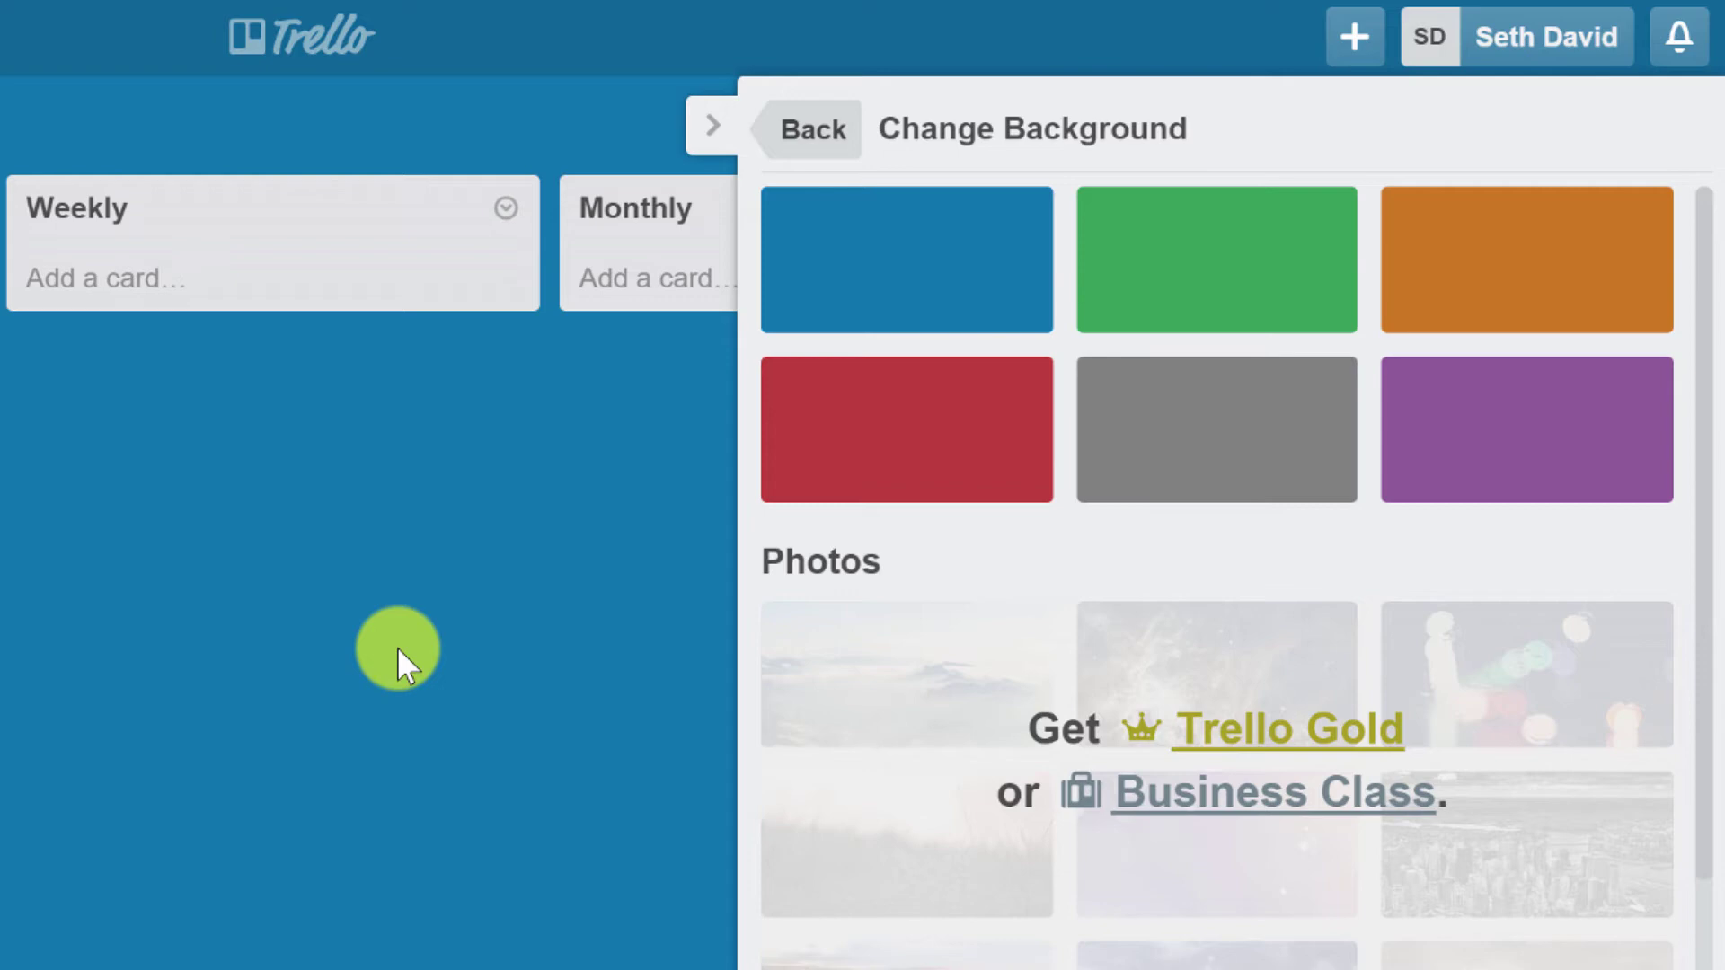
- Switch the board background to green and return to the main board menu
click(1236, 280)
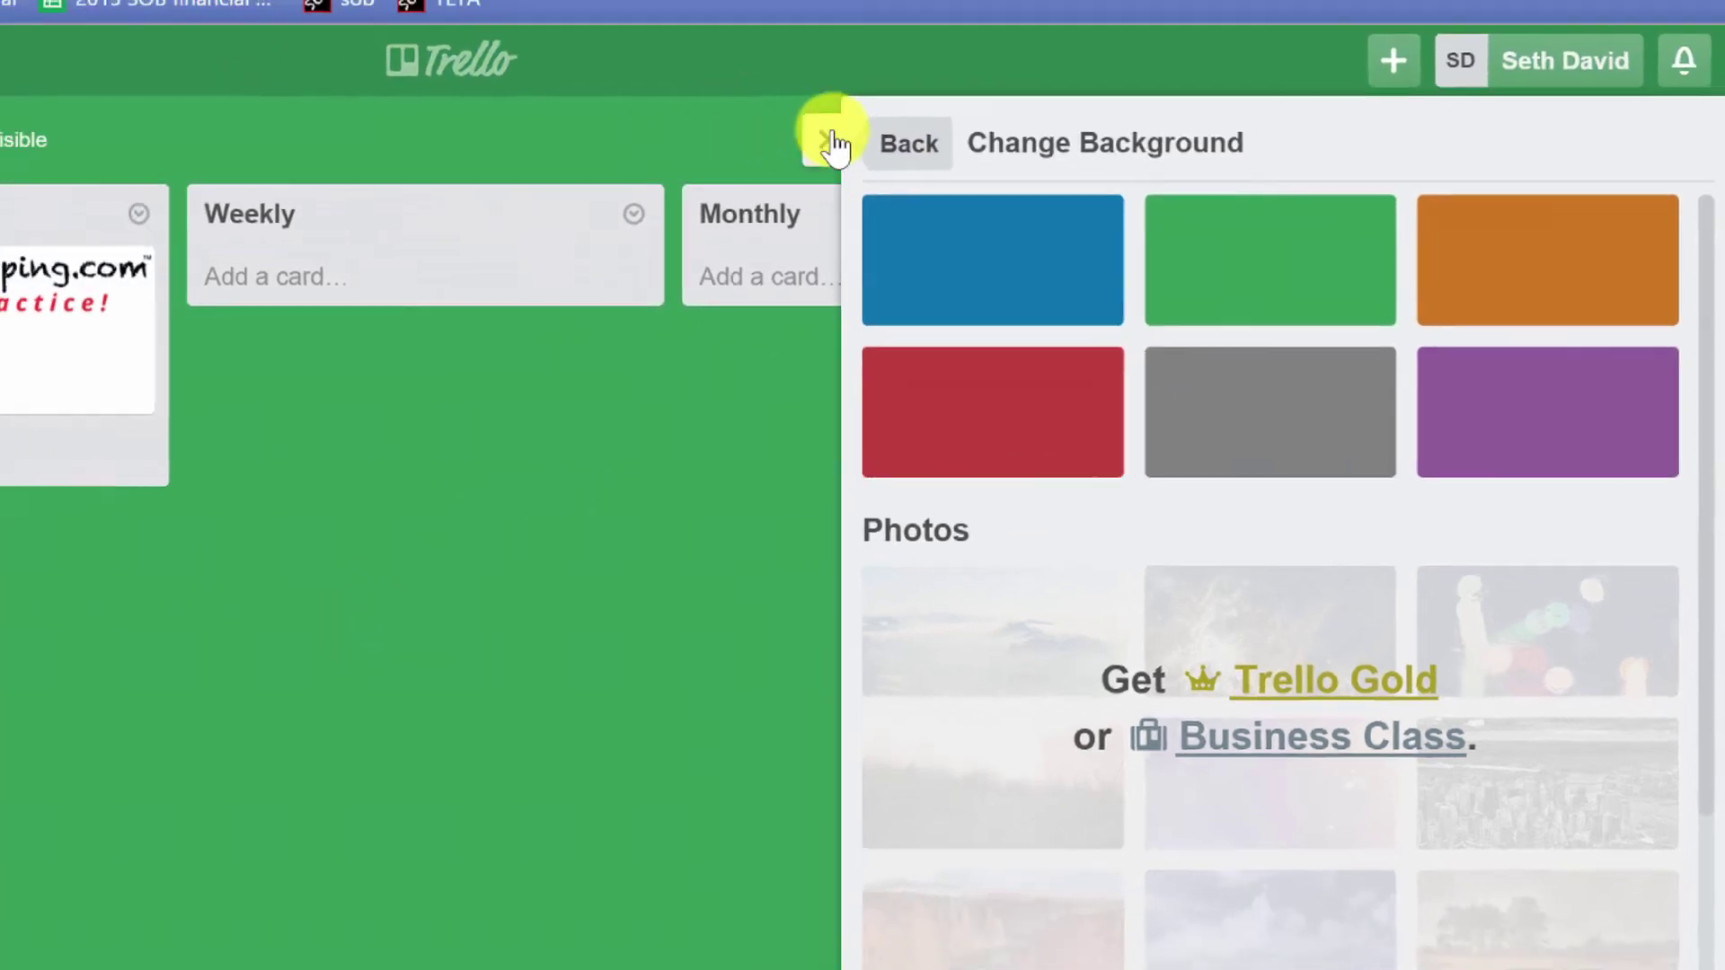
click(831, 144)
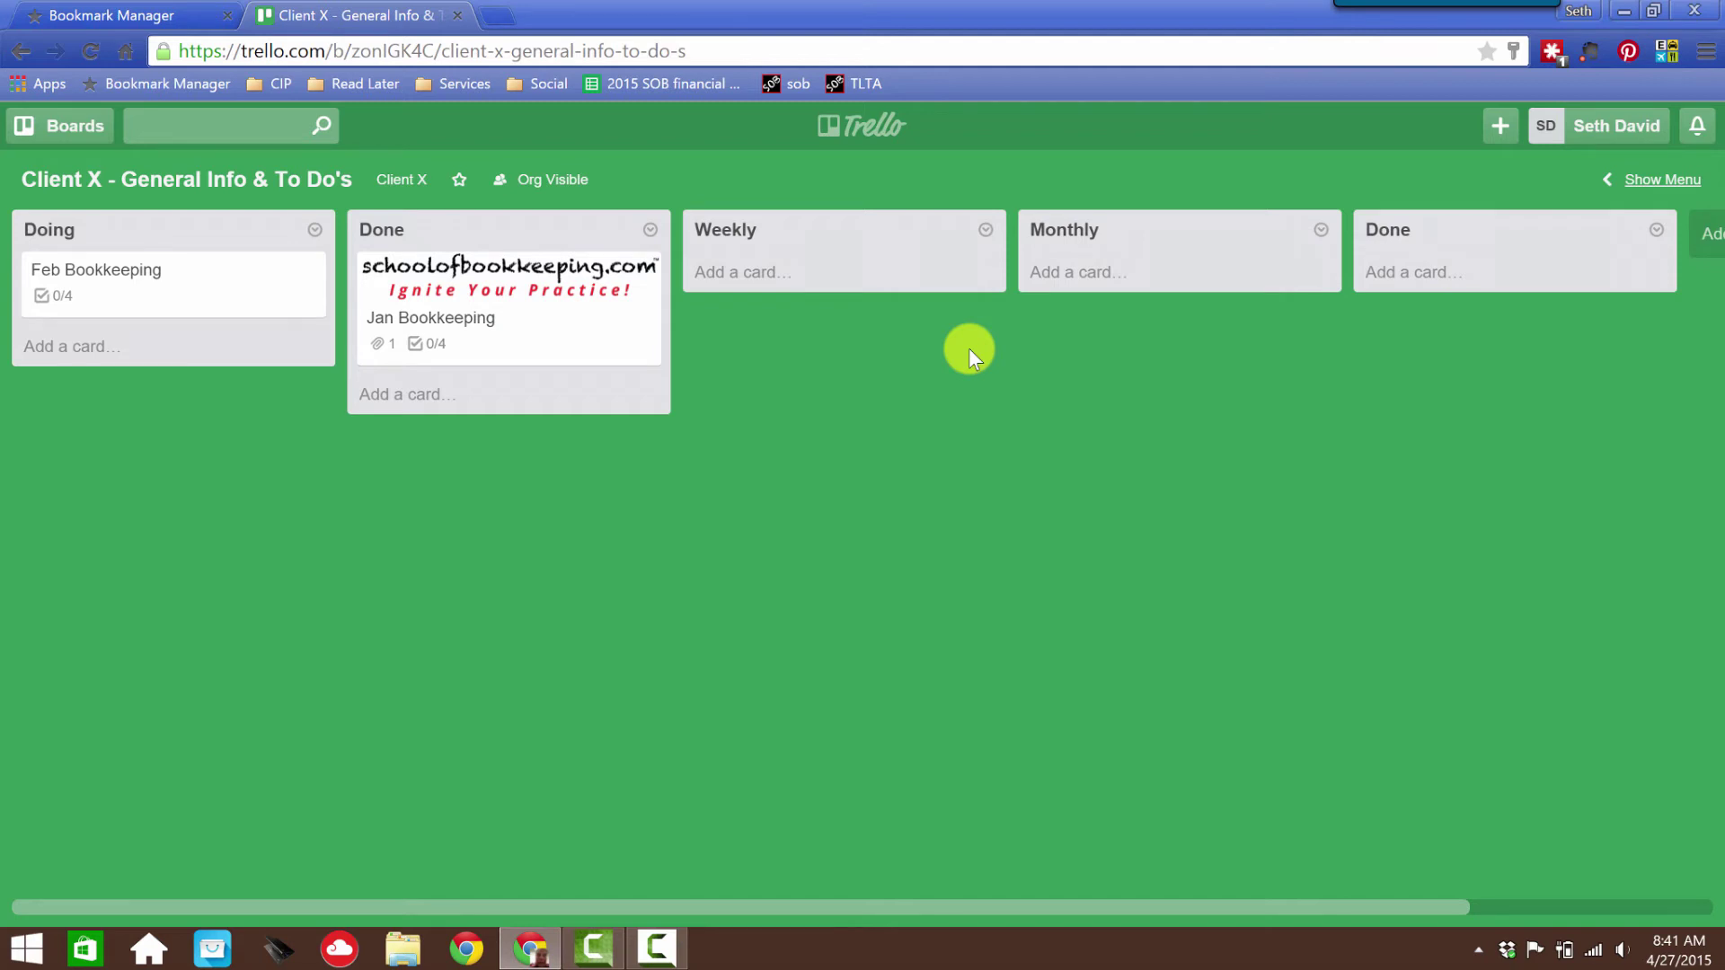
click(1633, 177)
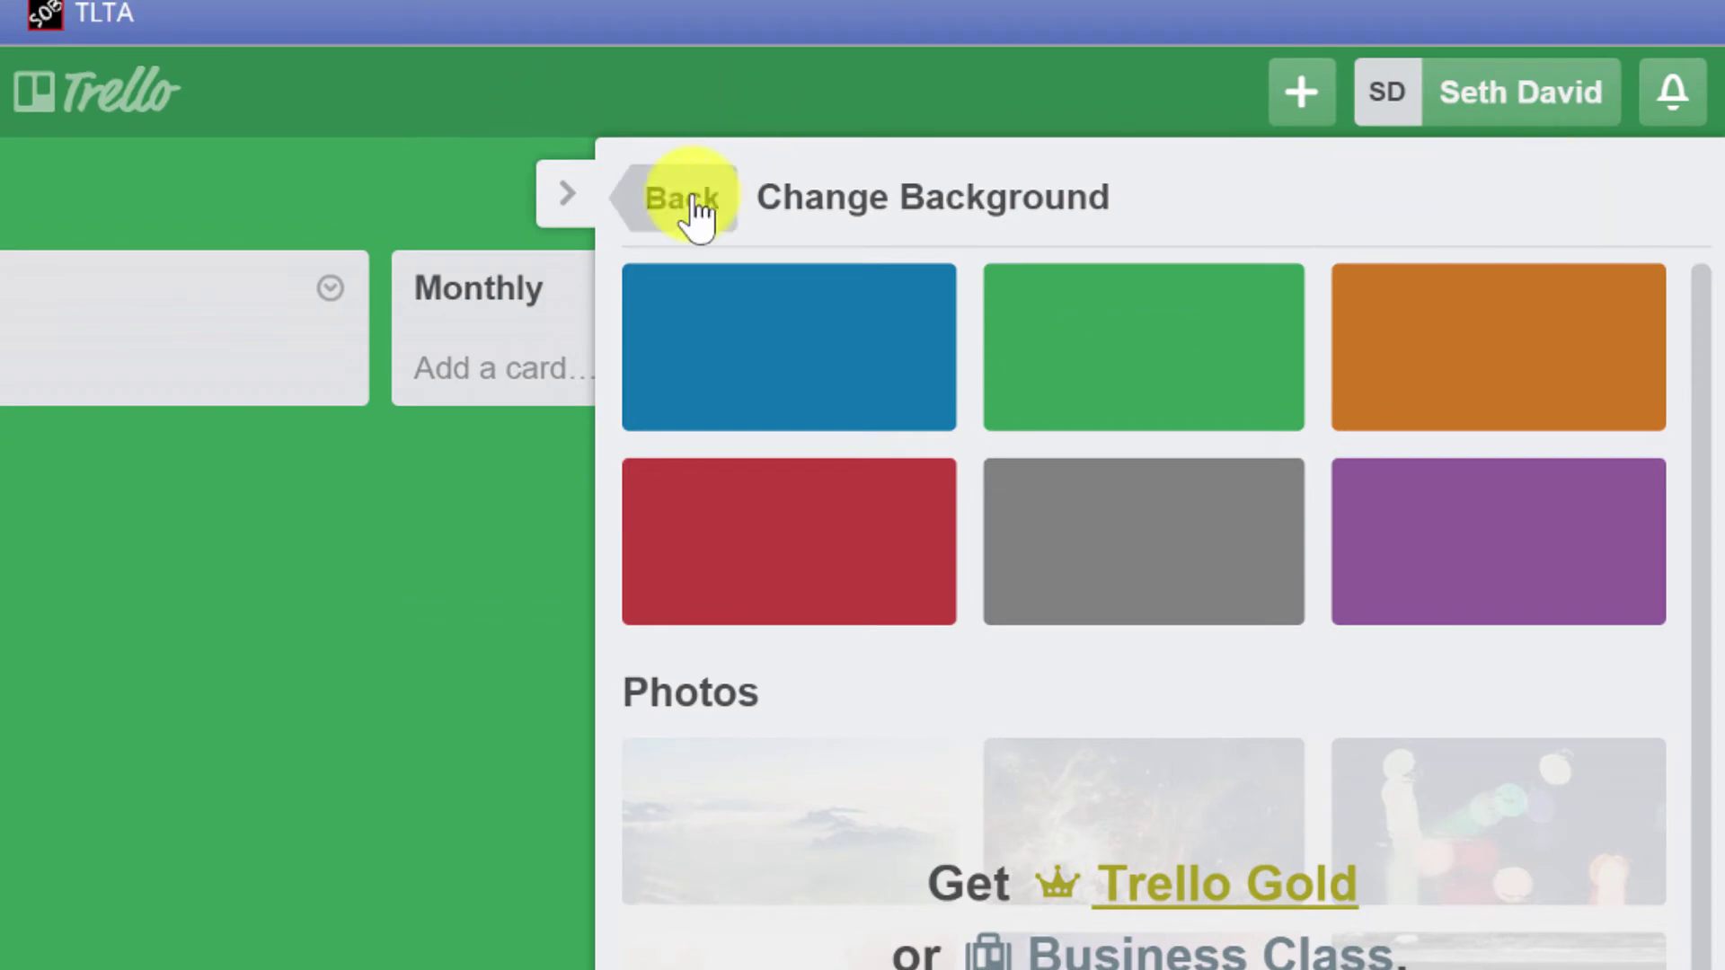
click(573, 196)
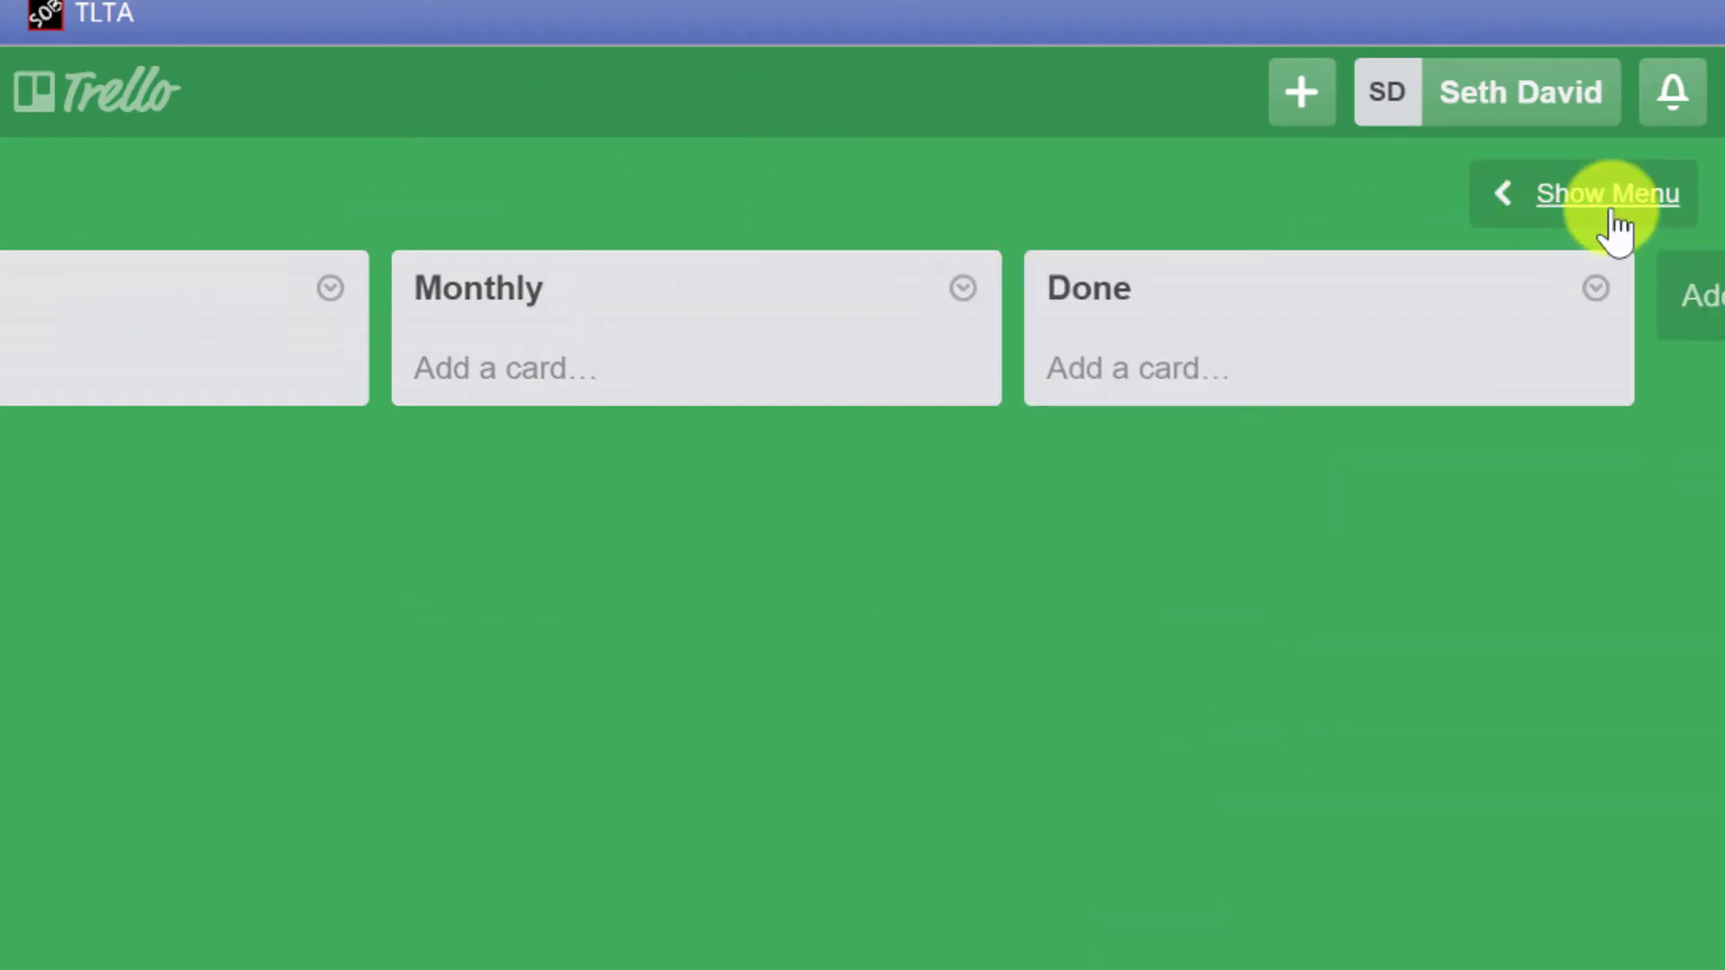
click(1613, 221)
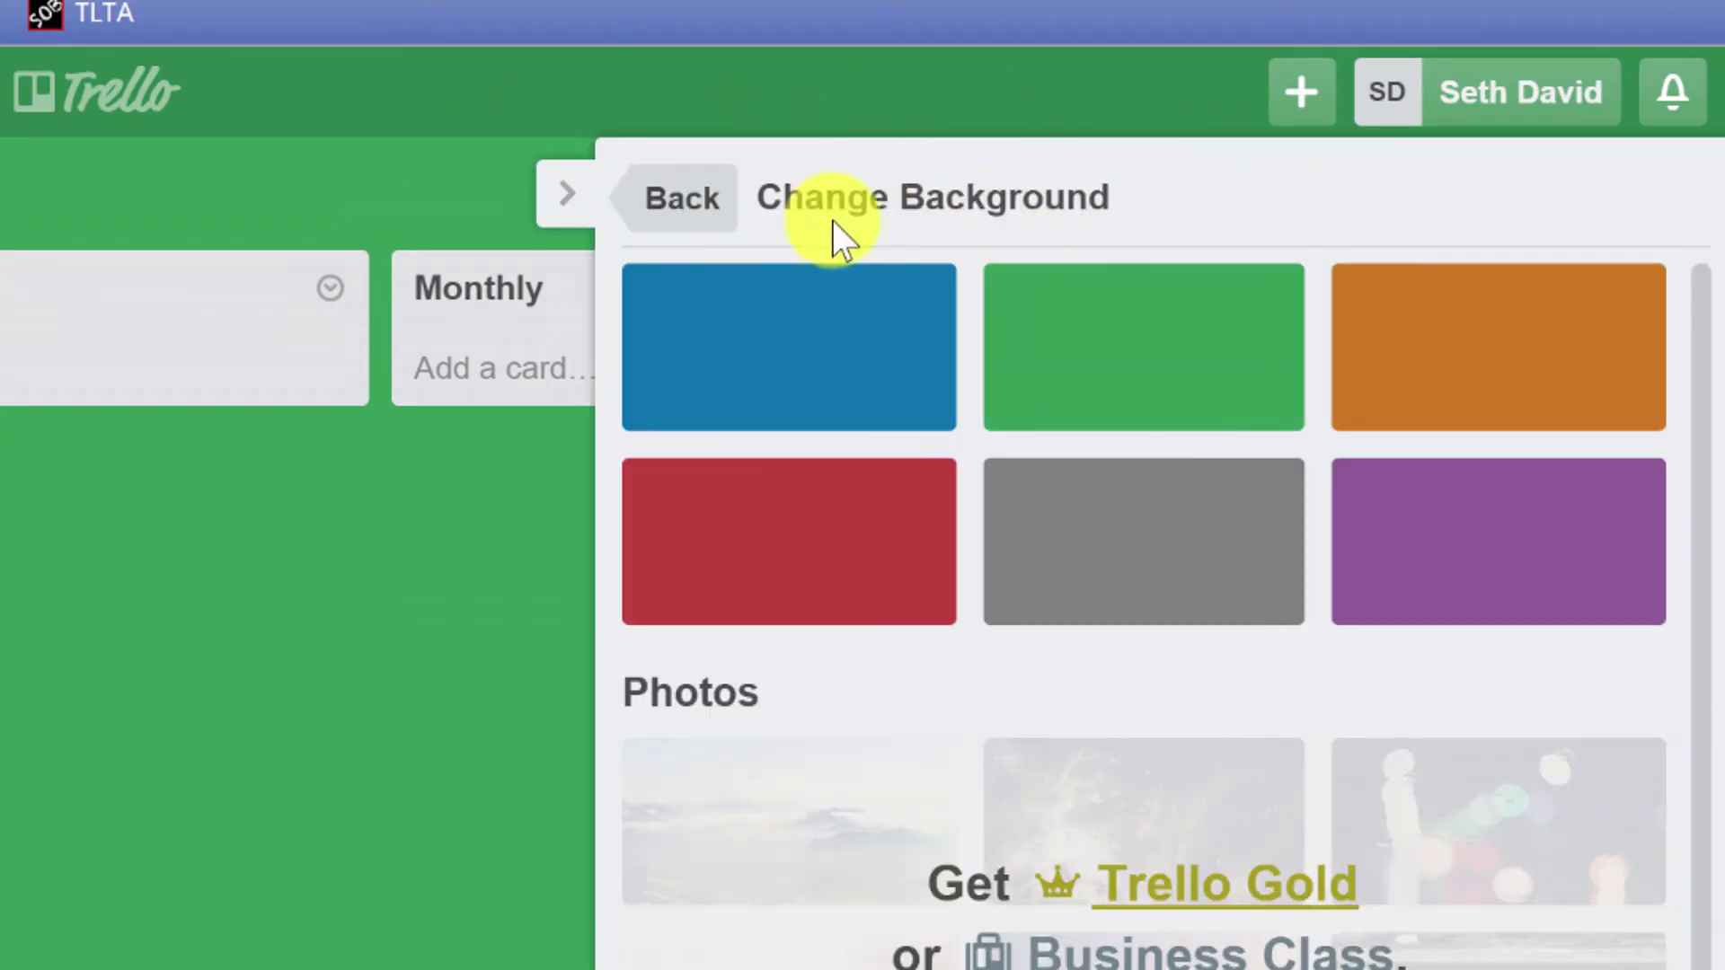
click(702, 211)
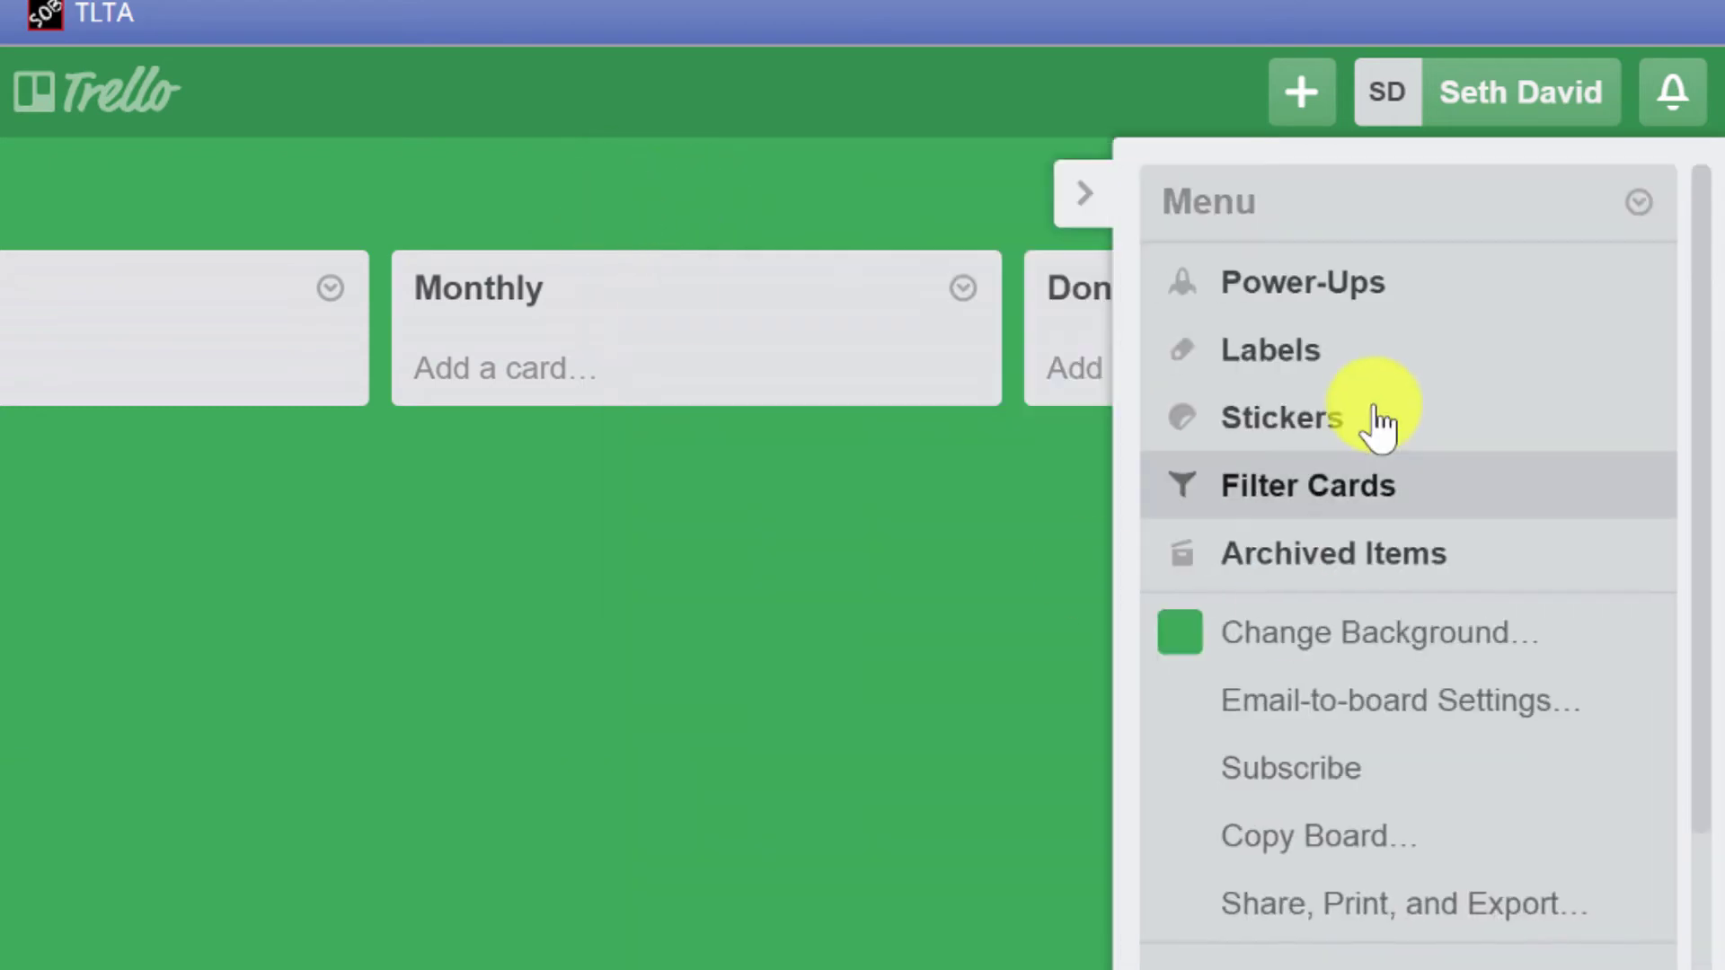
- Copy the board's email-to-board address from Add Cards via Email
click(1386, 710)
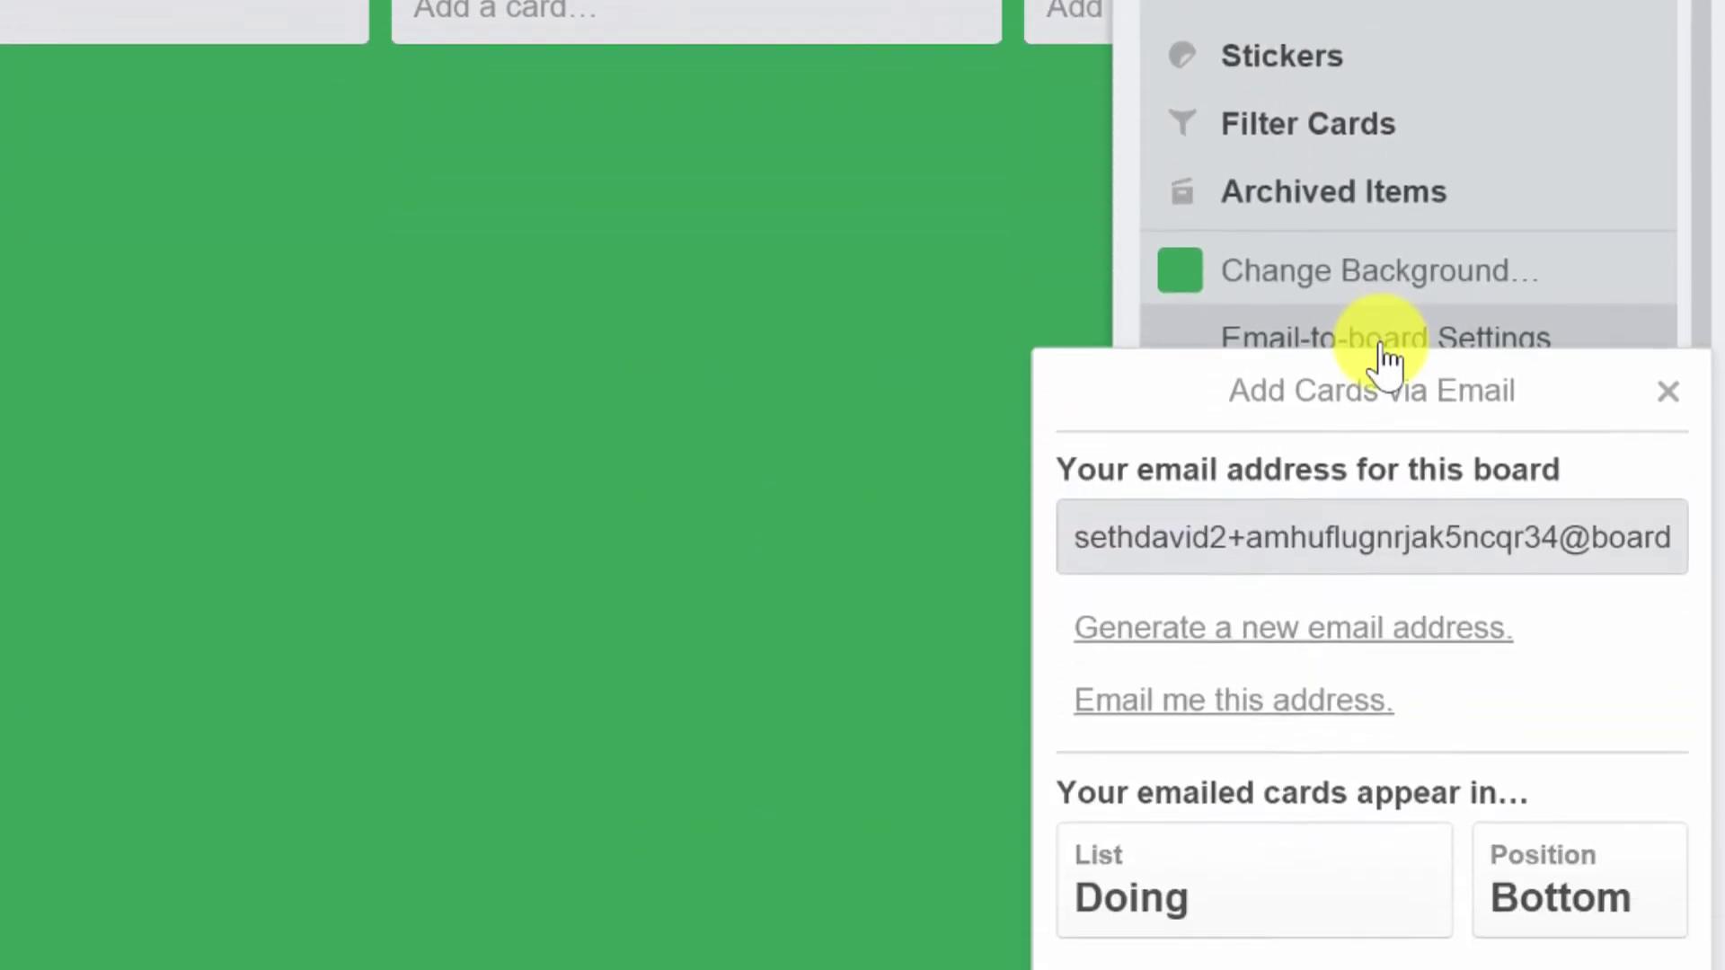
click(1275, 530)
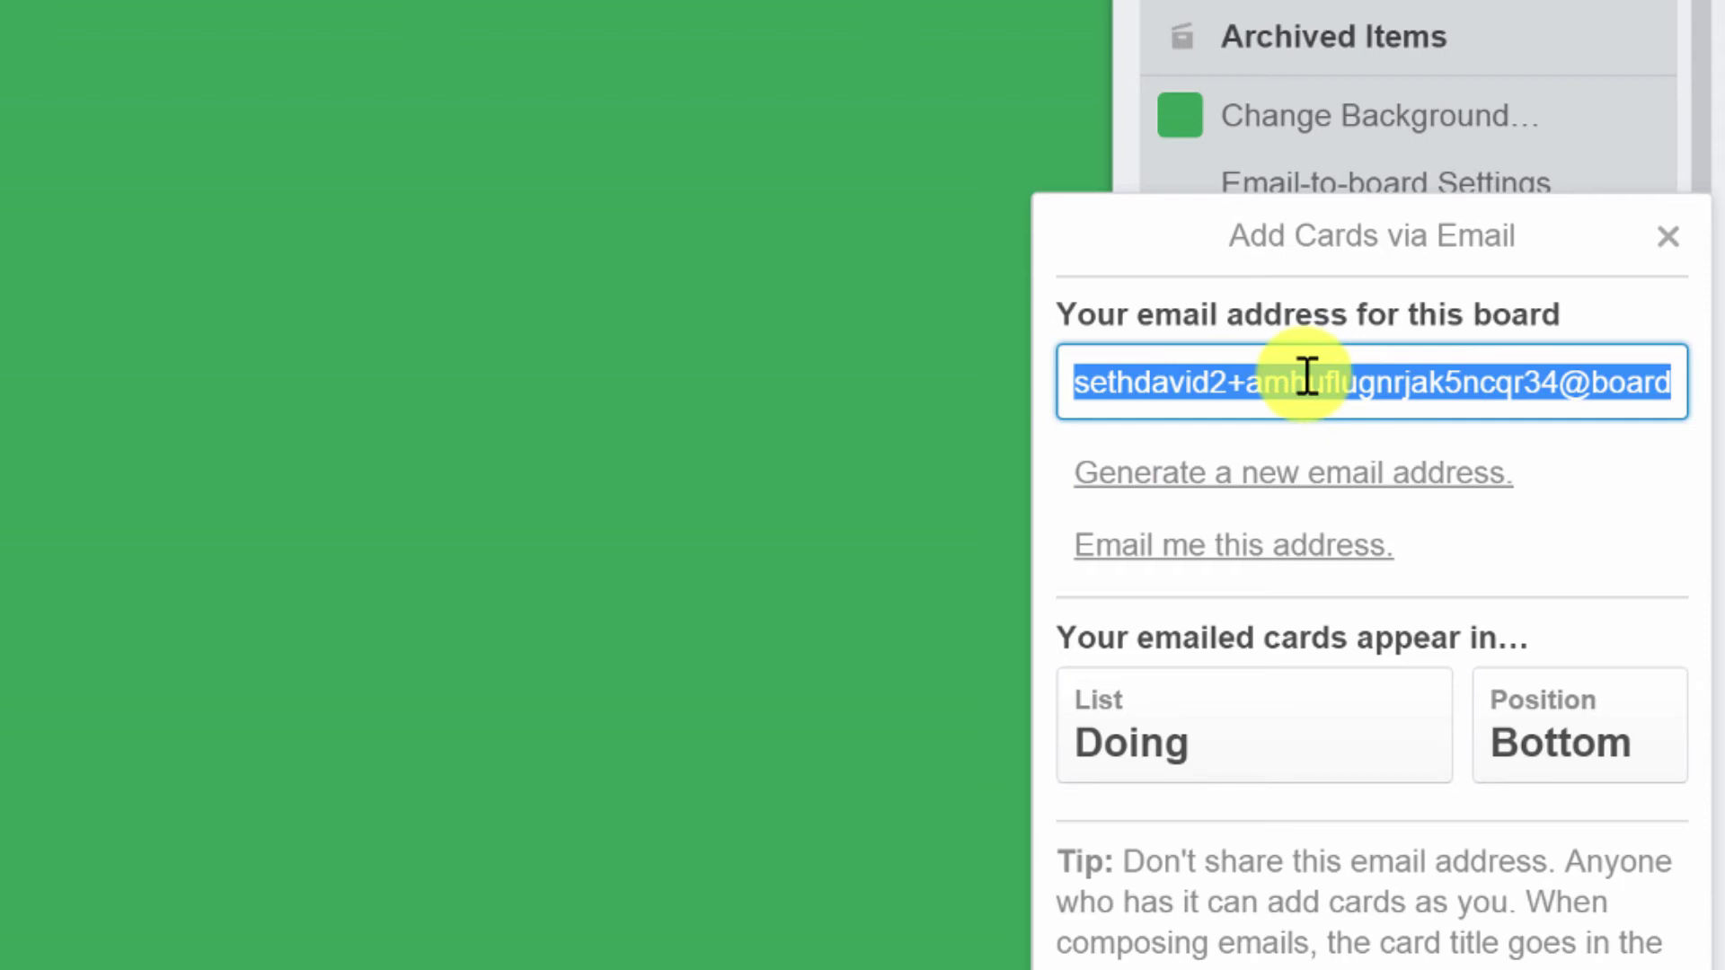
right_click(1264, 381)
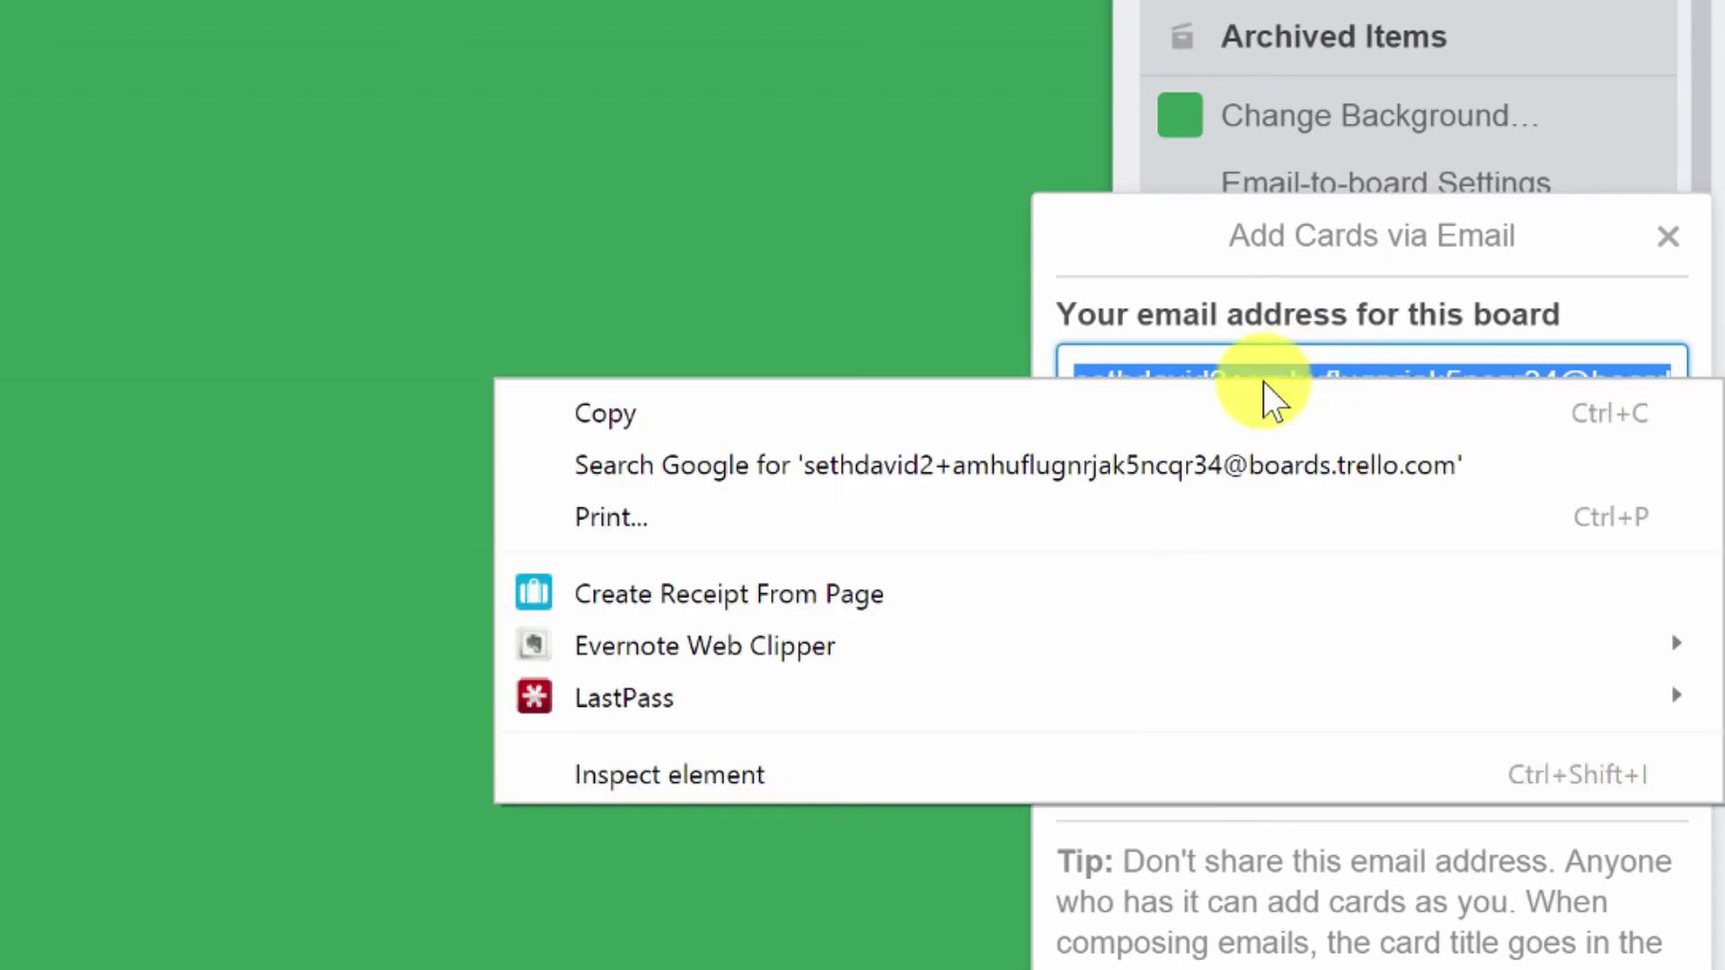
click(654, 411)
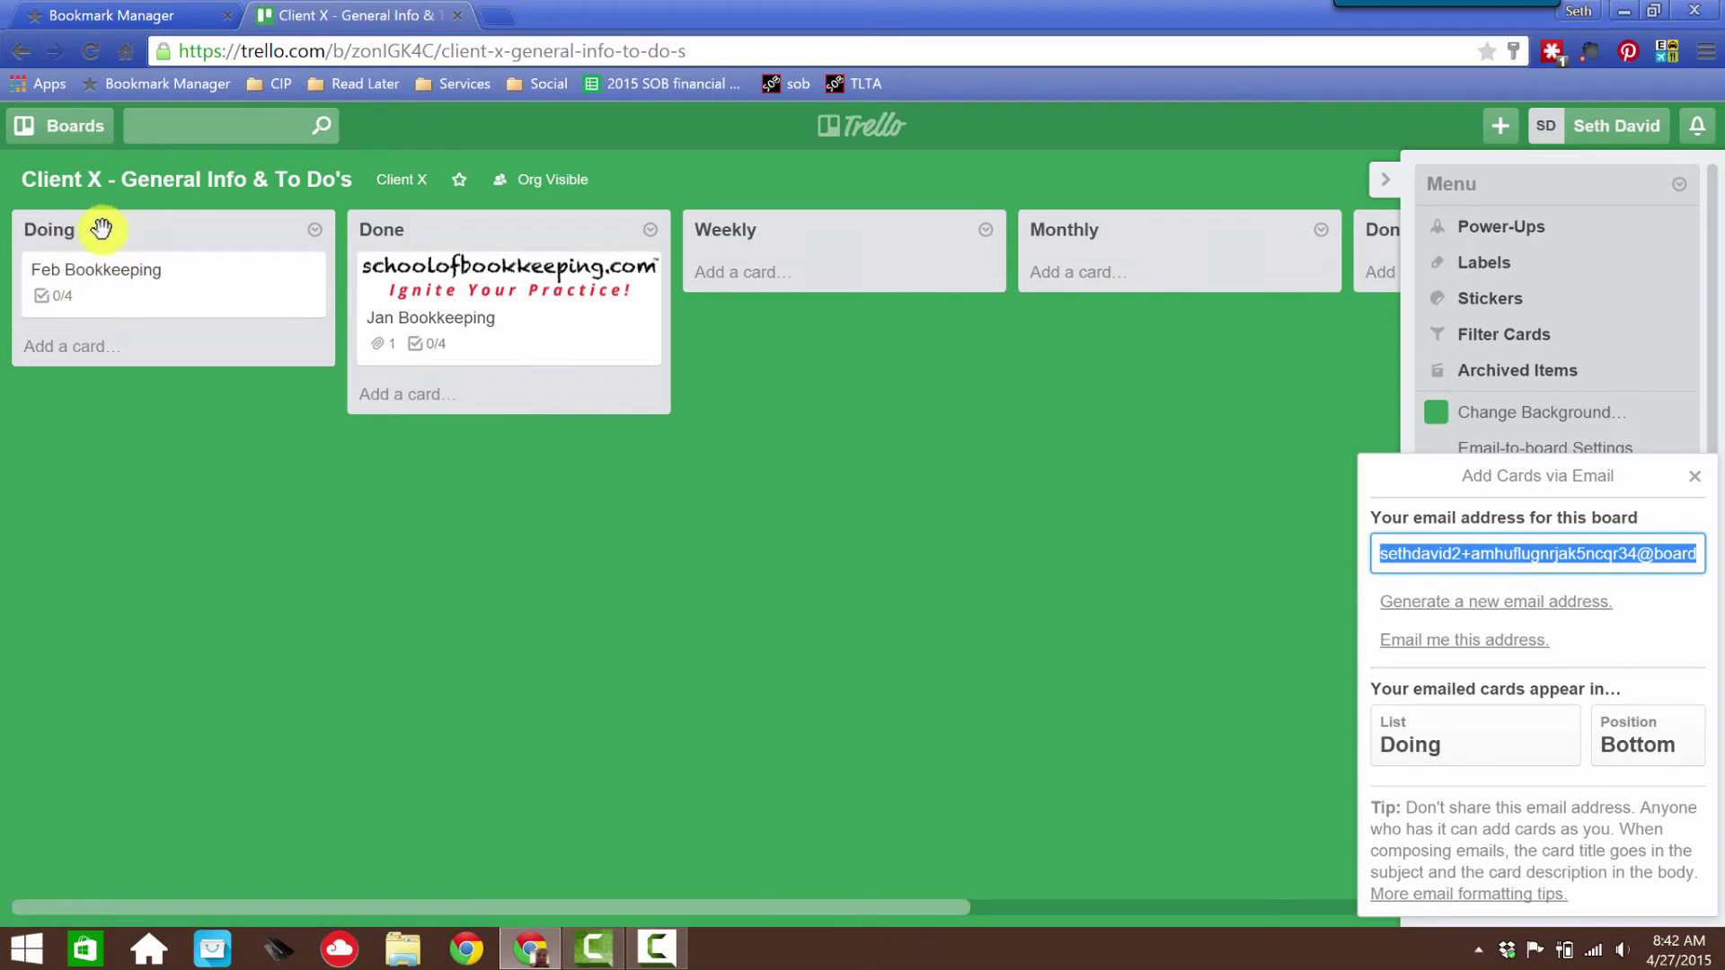
- Keep emailed cards landing in the Doing list and reselect the address to copy again
click(1558, 758)
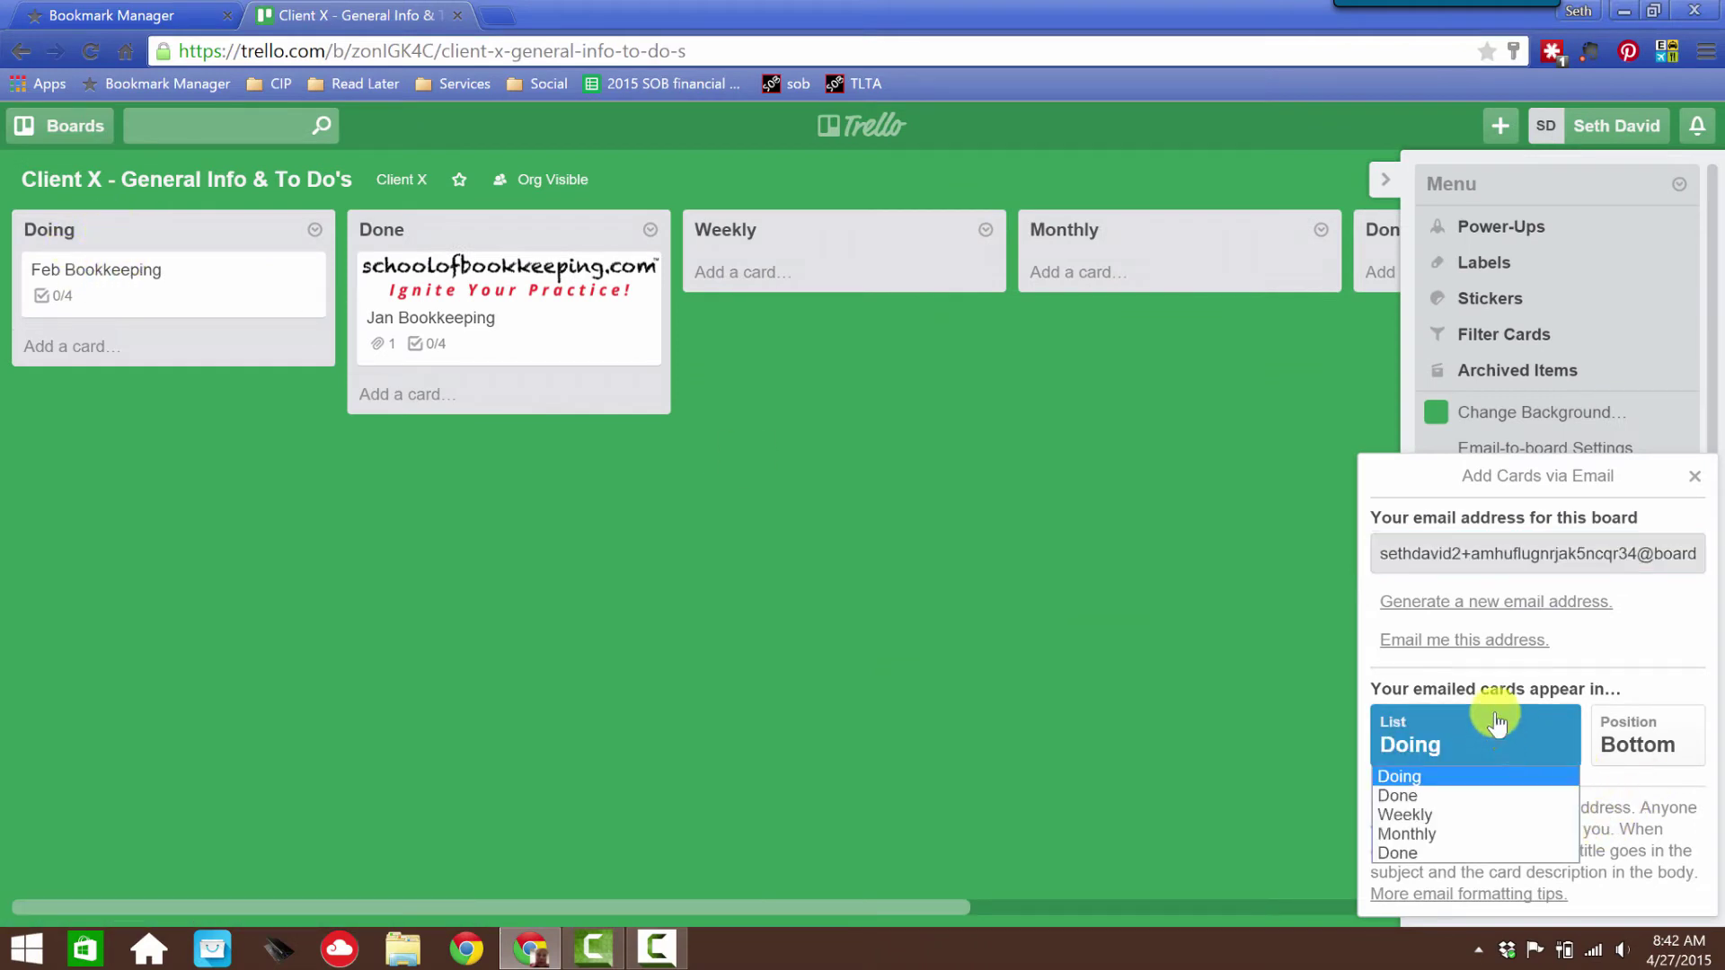
click(1410, 778)
click(1637, 744)
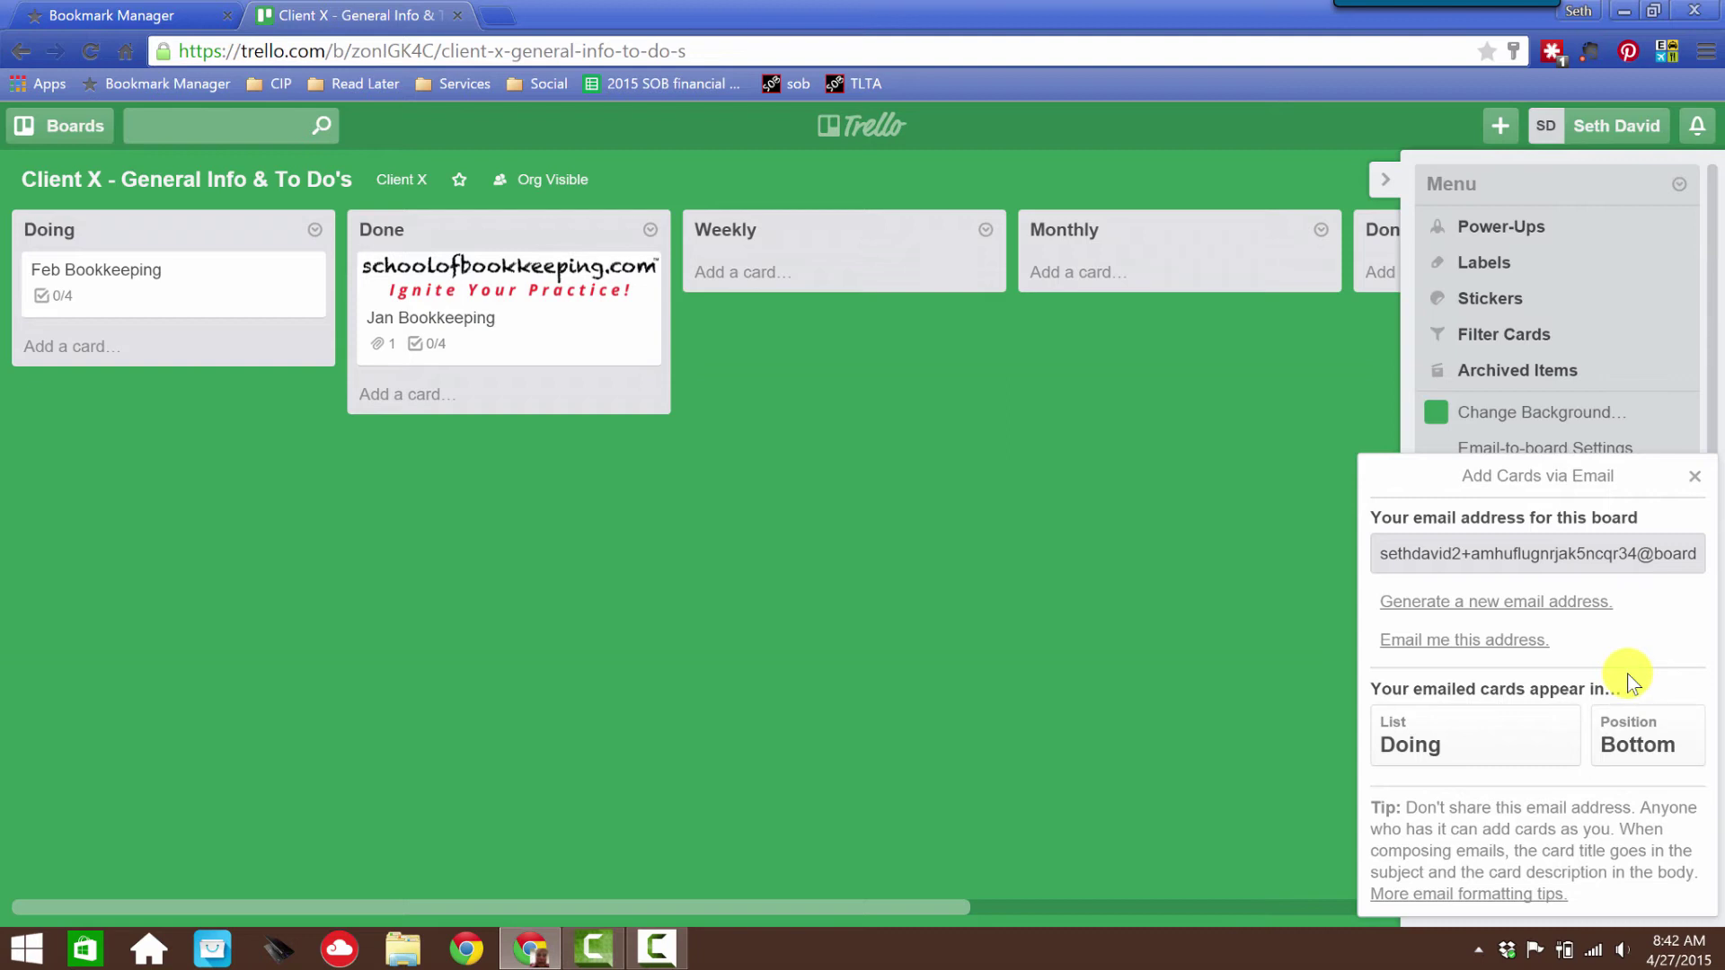
click(1538, 562)
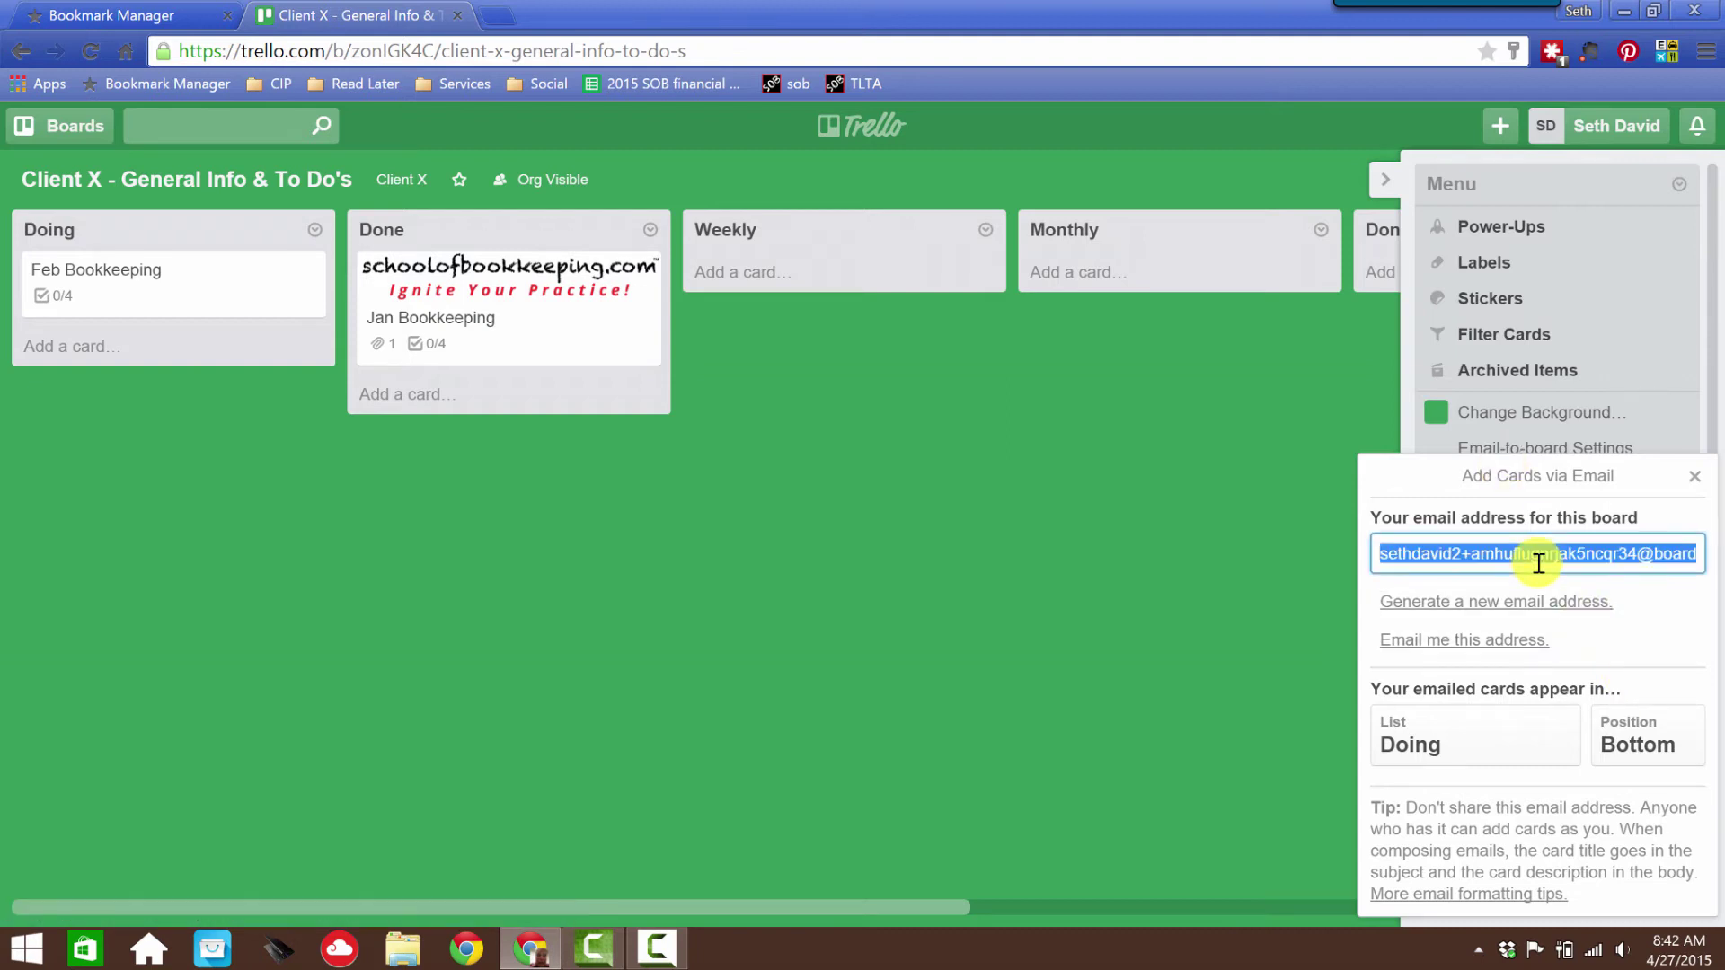
right_click(1538, 562)
- Copy the address and confirm it is saved as contact 'Client X Trello General Board'
click(1132, 582)
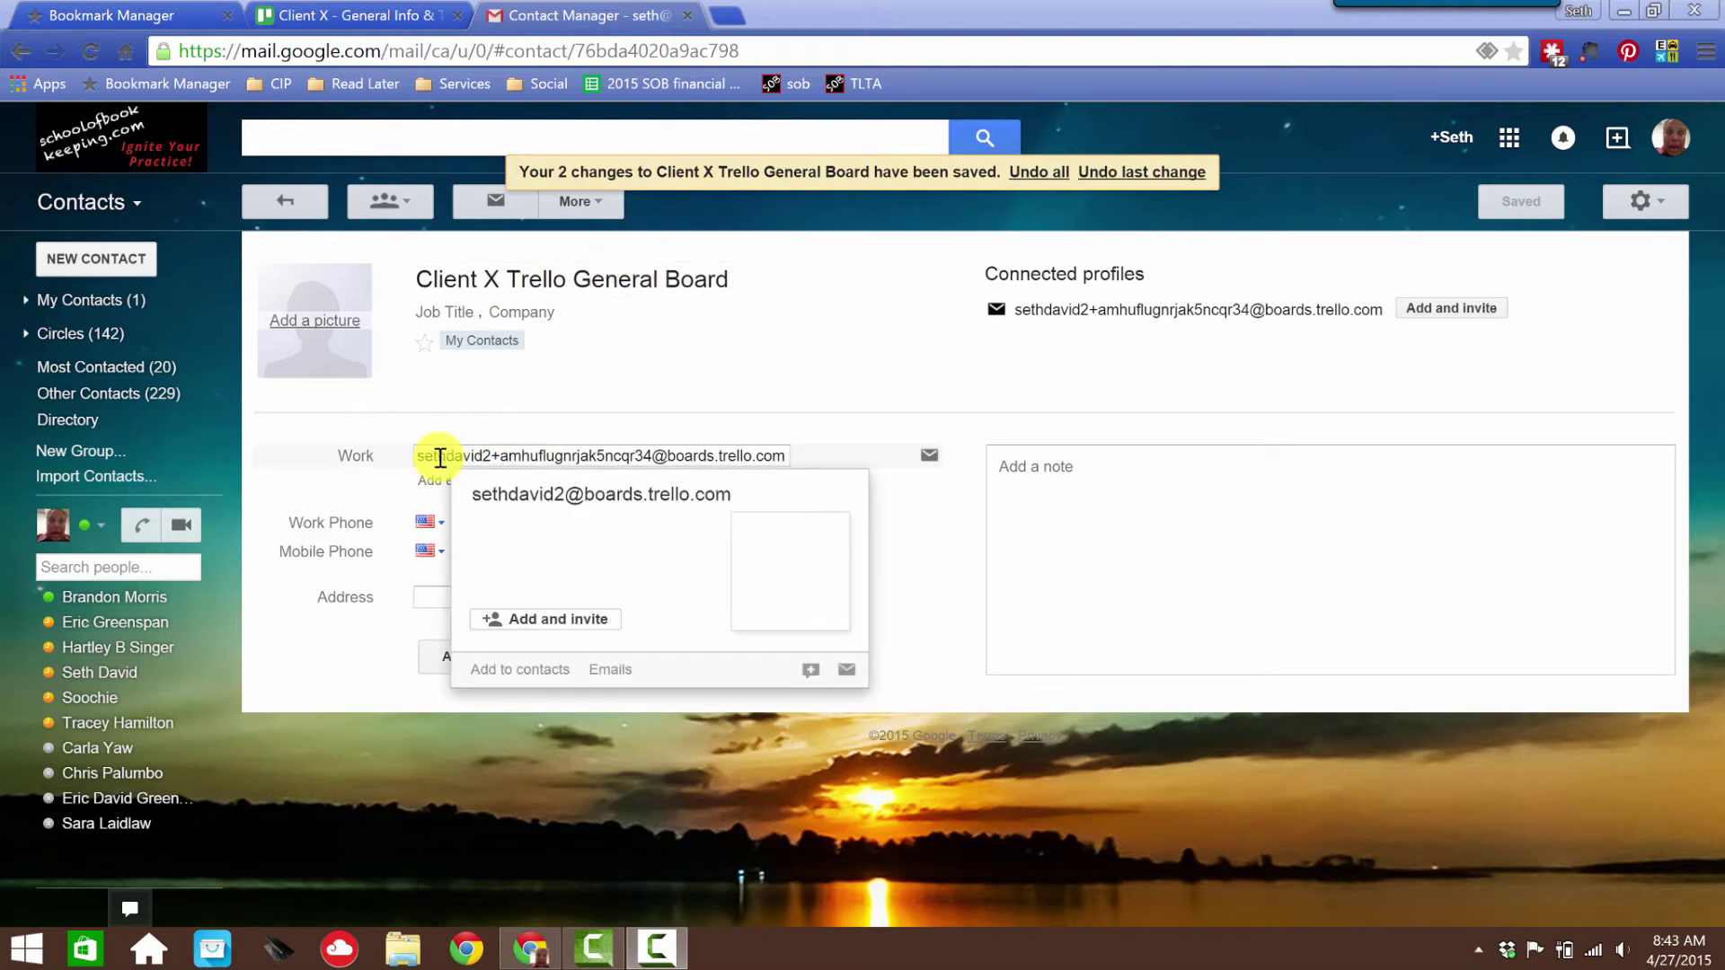
click(1044, 511)
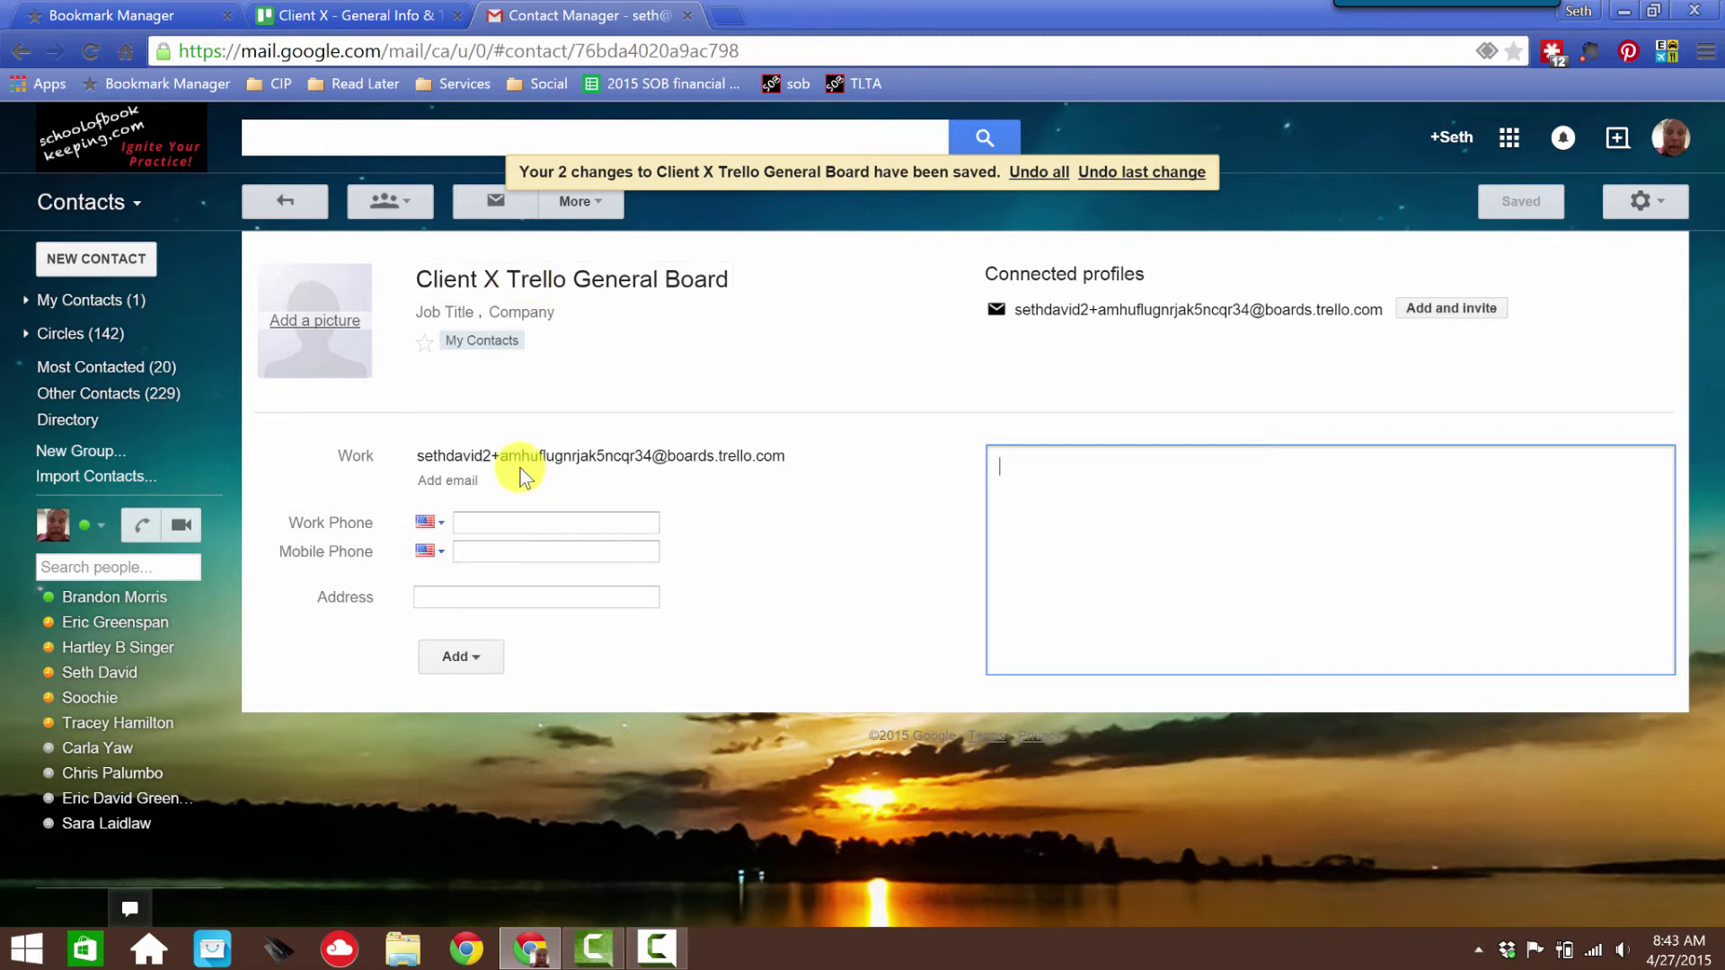
click(544, 270)
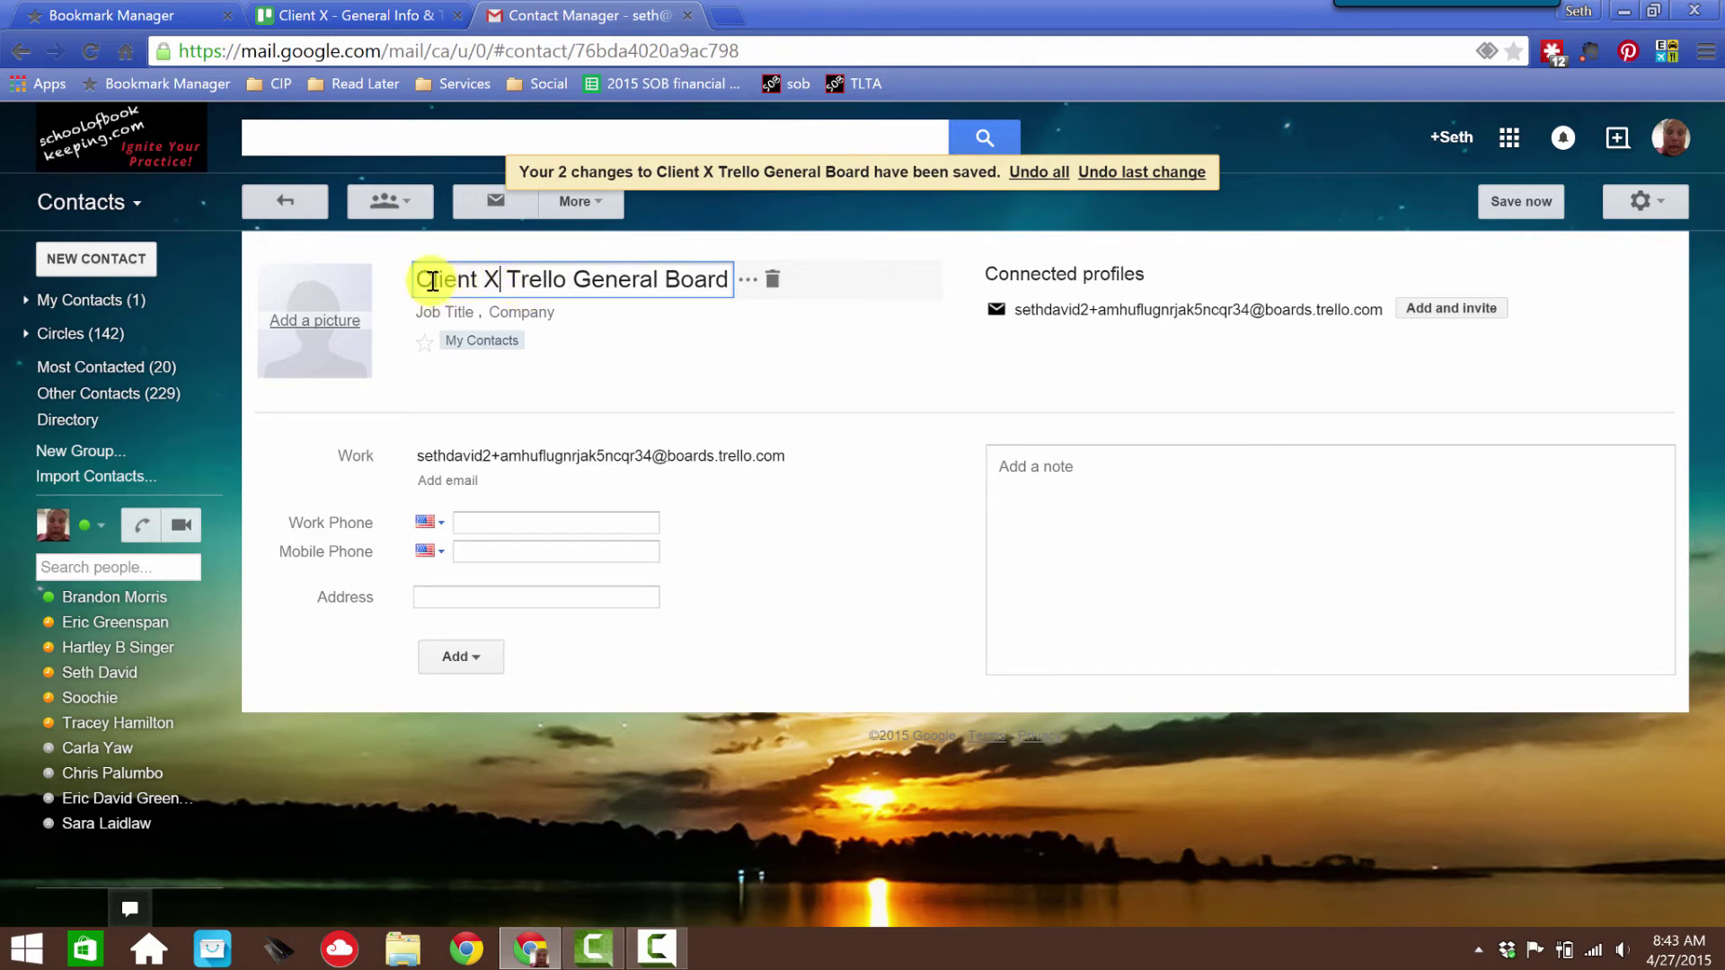
click(316, 12)
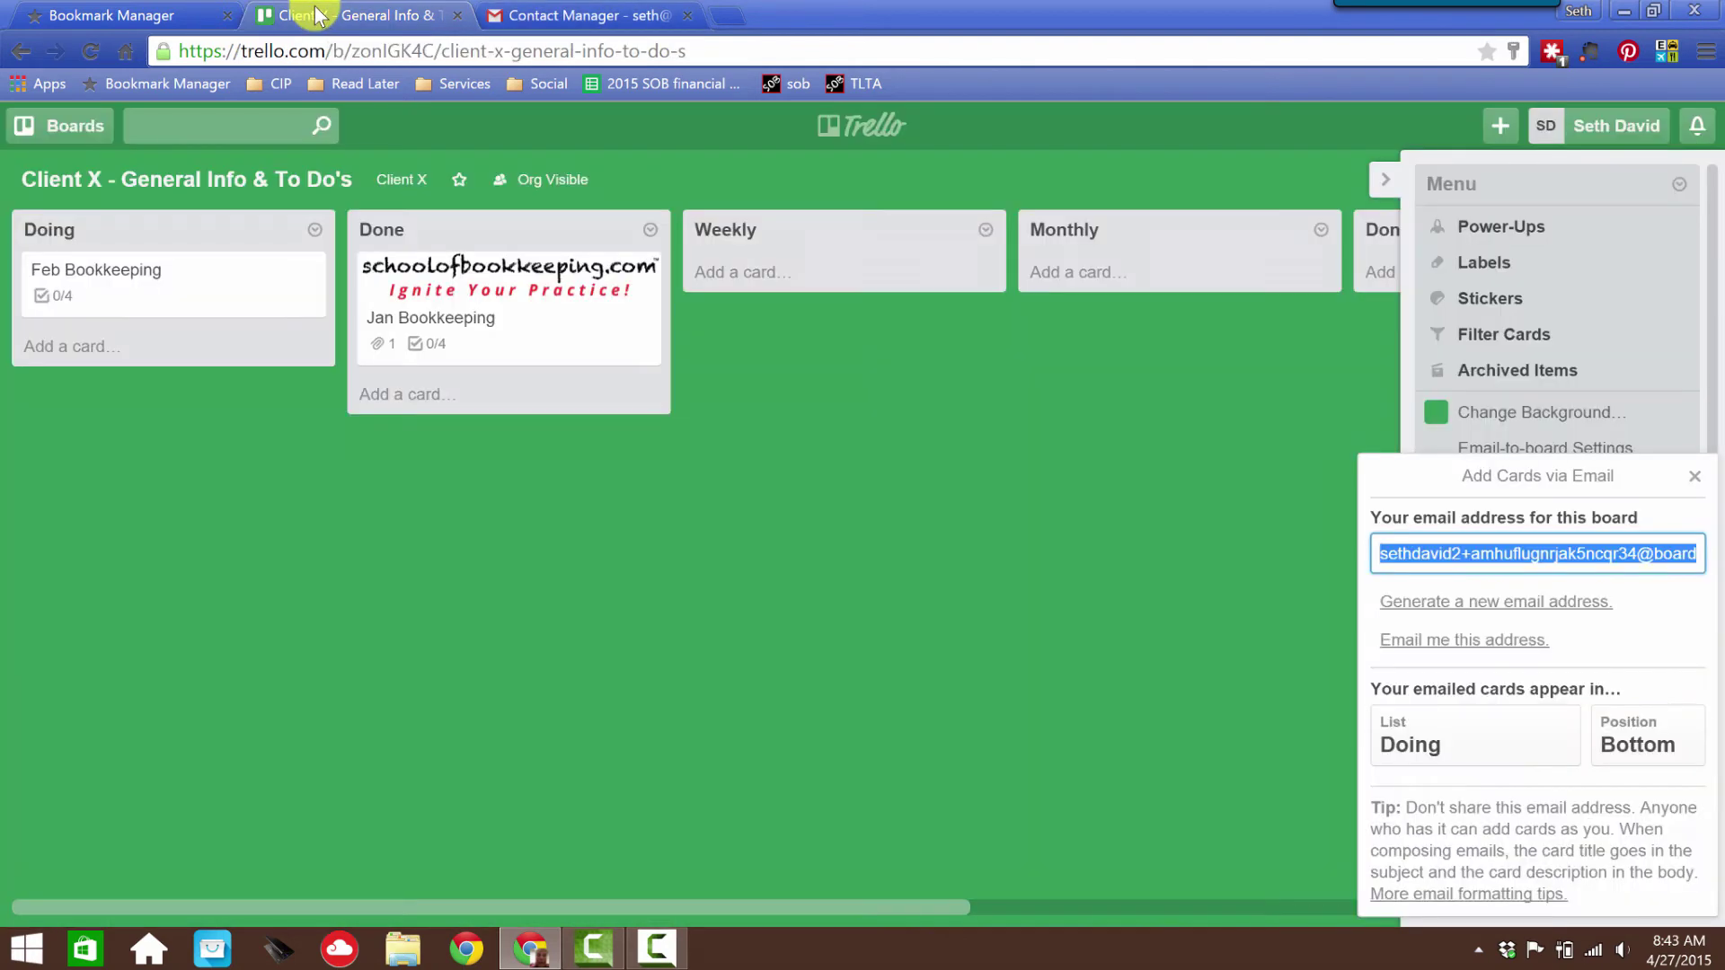
click(593, 13)
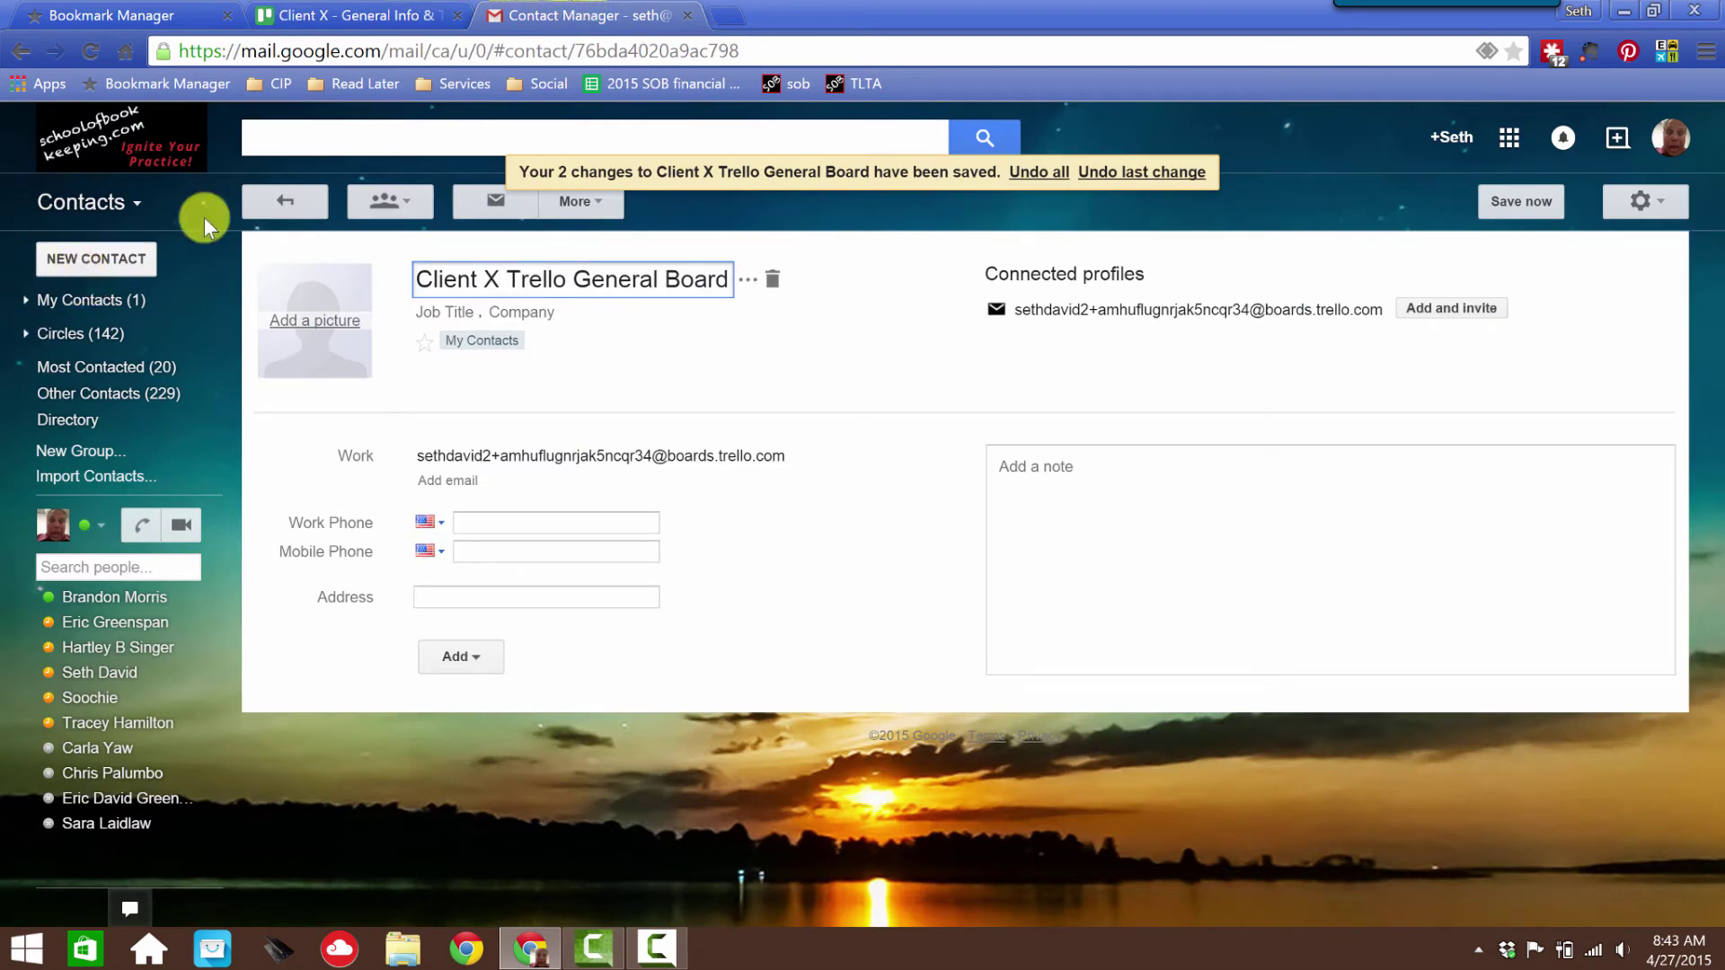
- Switch from Contacts to the Gmail inbox and start a new, enlarged message
click(79, 202)
click(75, 237)
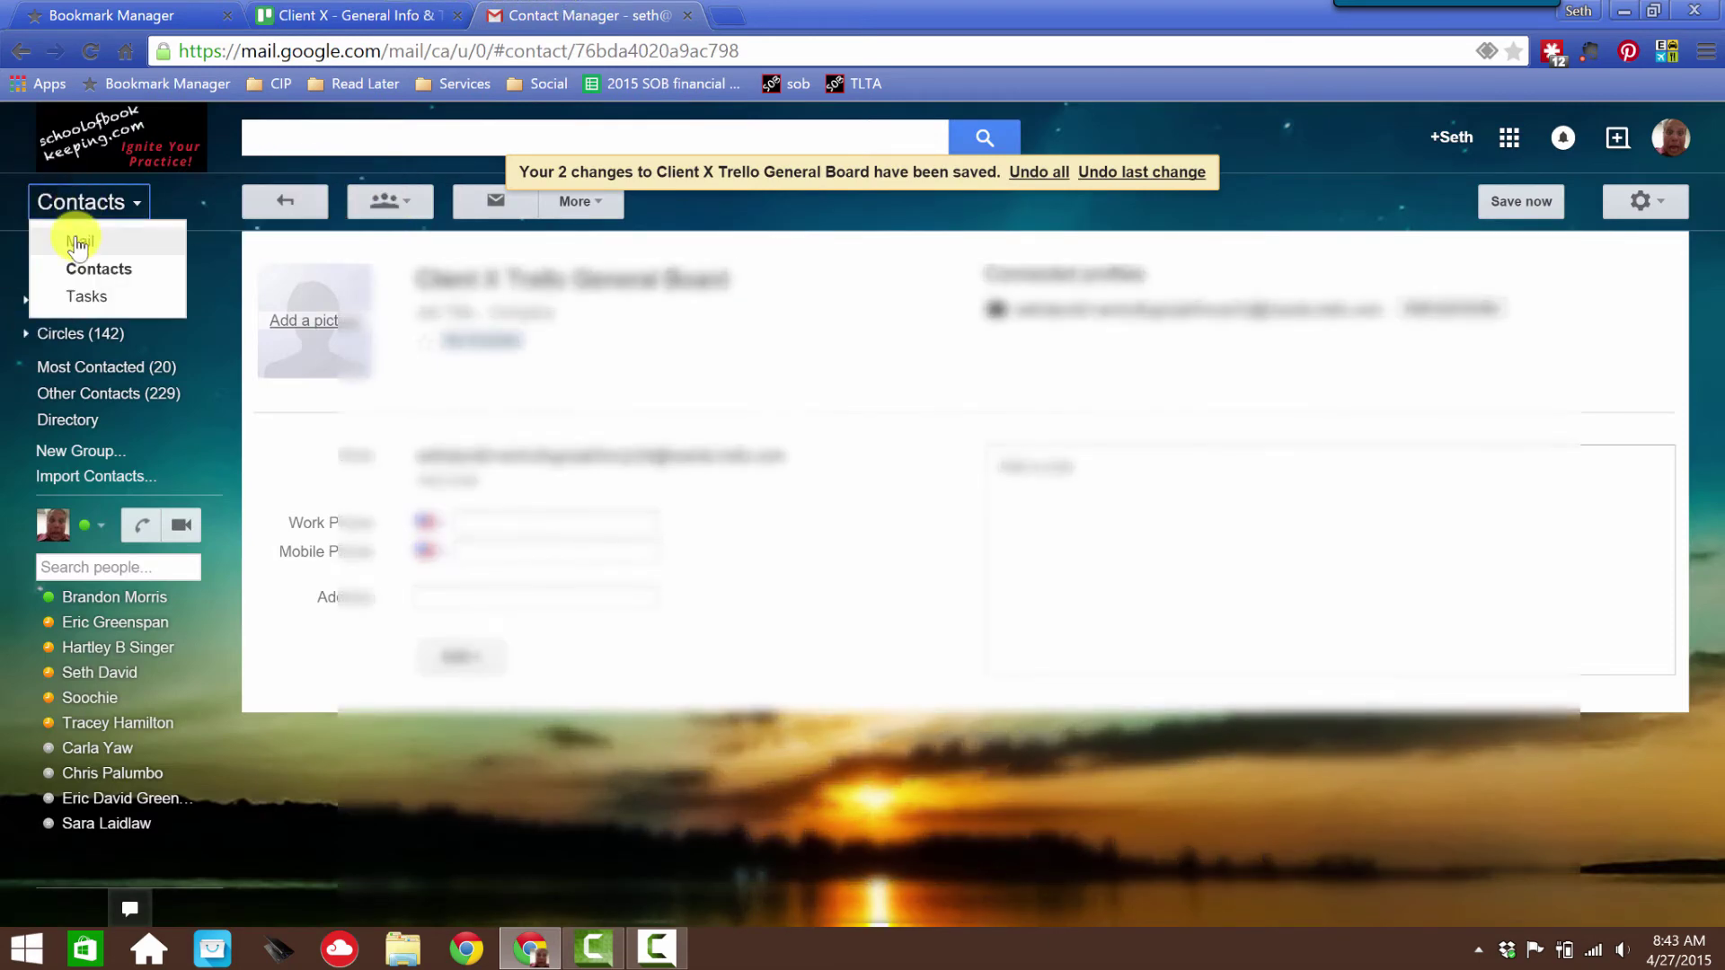
click(88, 262)
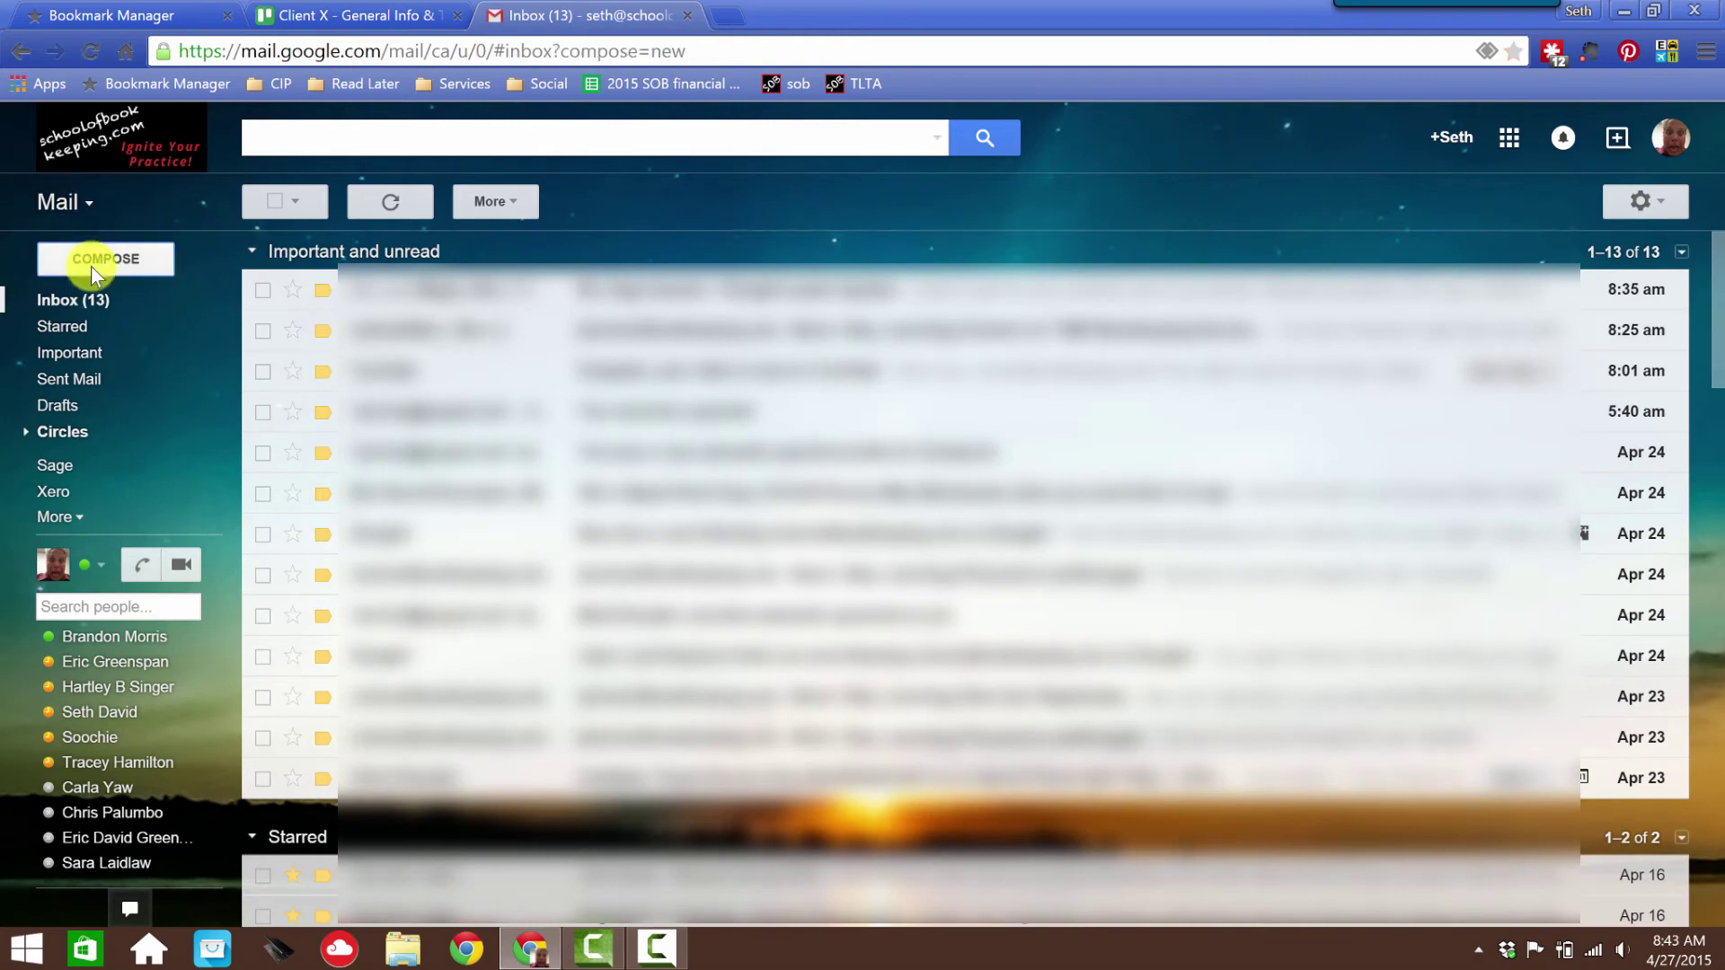
click(1647, 365)
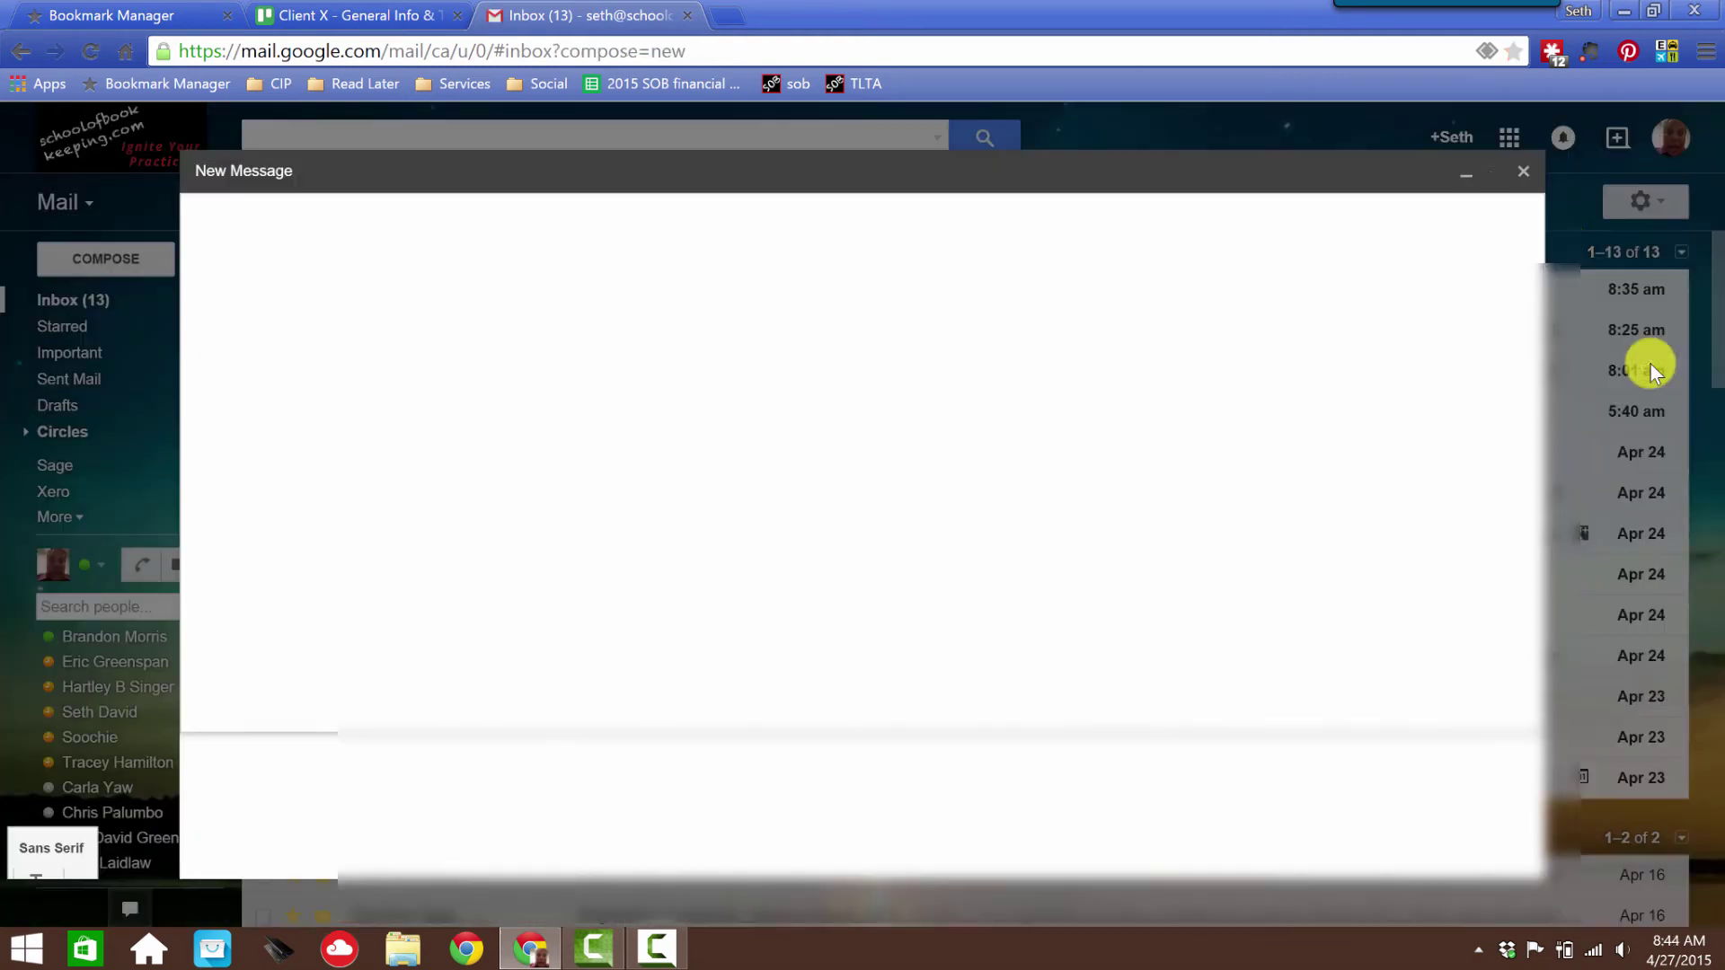
- Send 'Testing my Board E-mail settings' with body 'Hi Mom!' to Client X Trello General Board
text(Client)
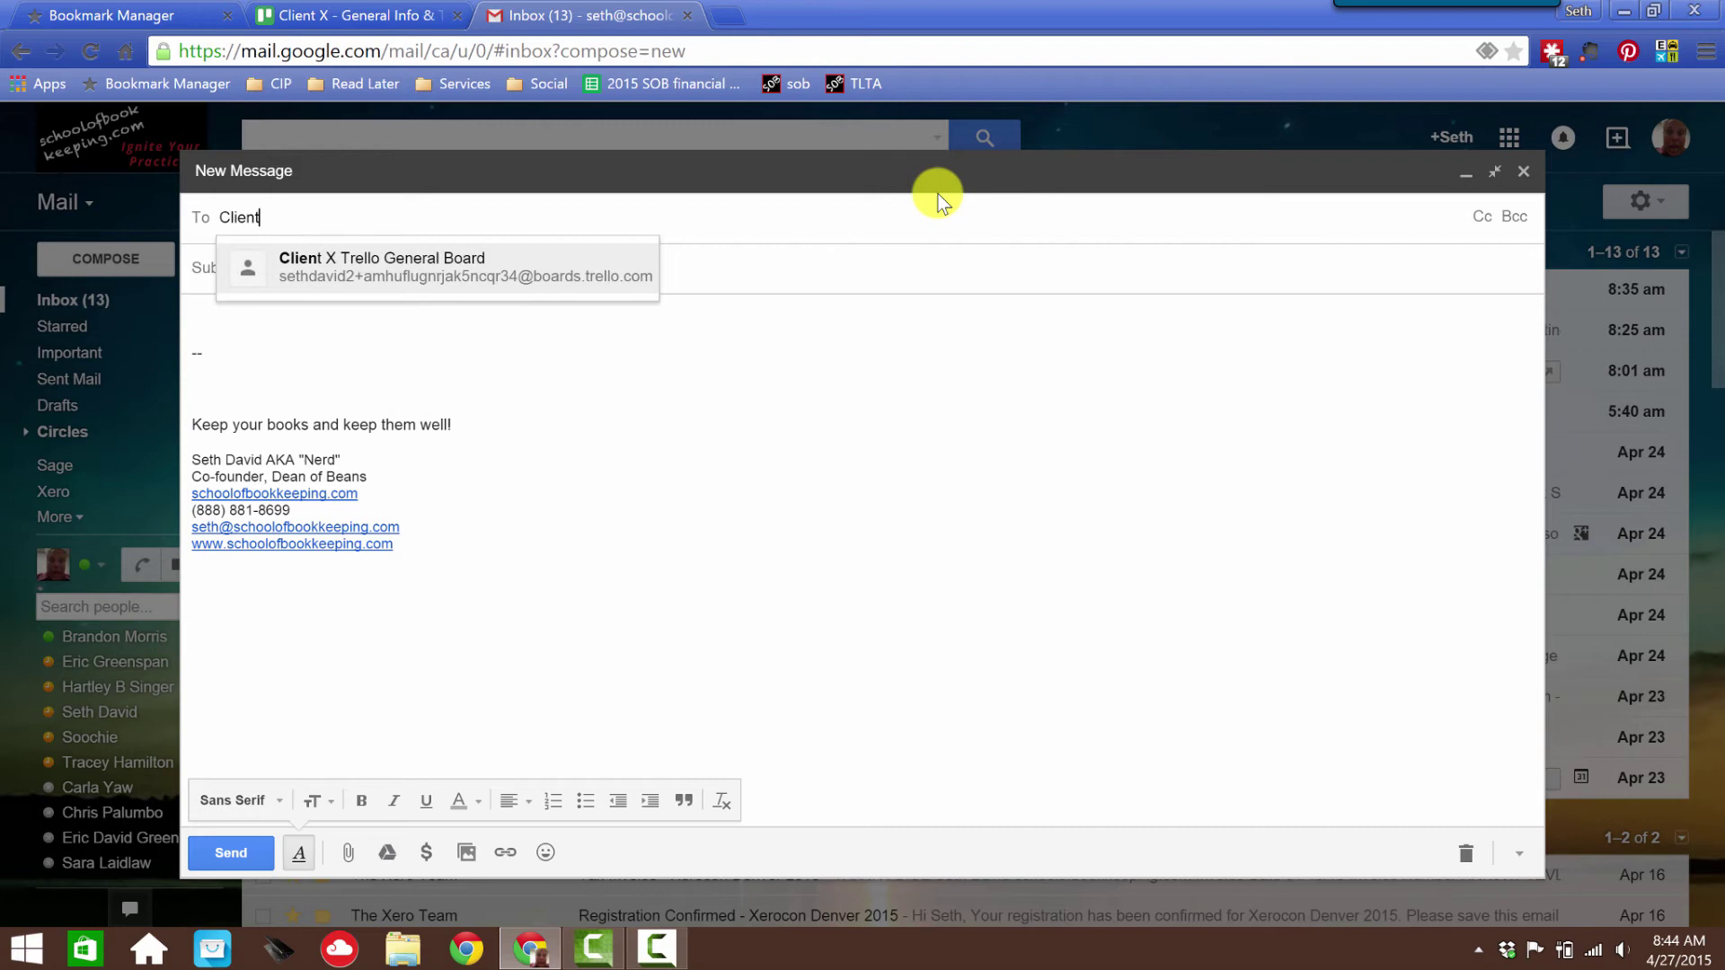
click(424, 268)
click(577, 273)
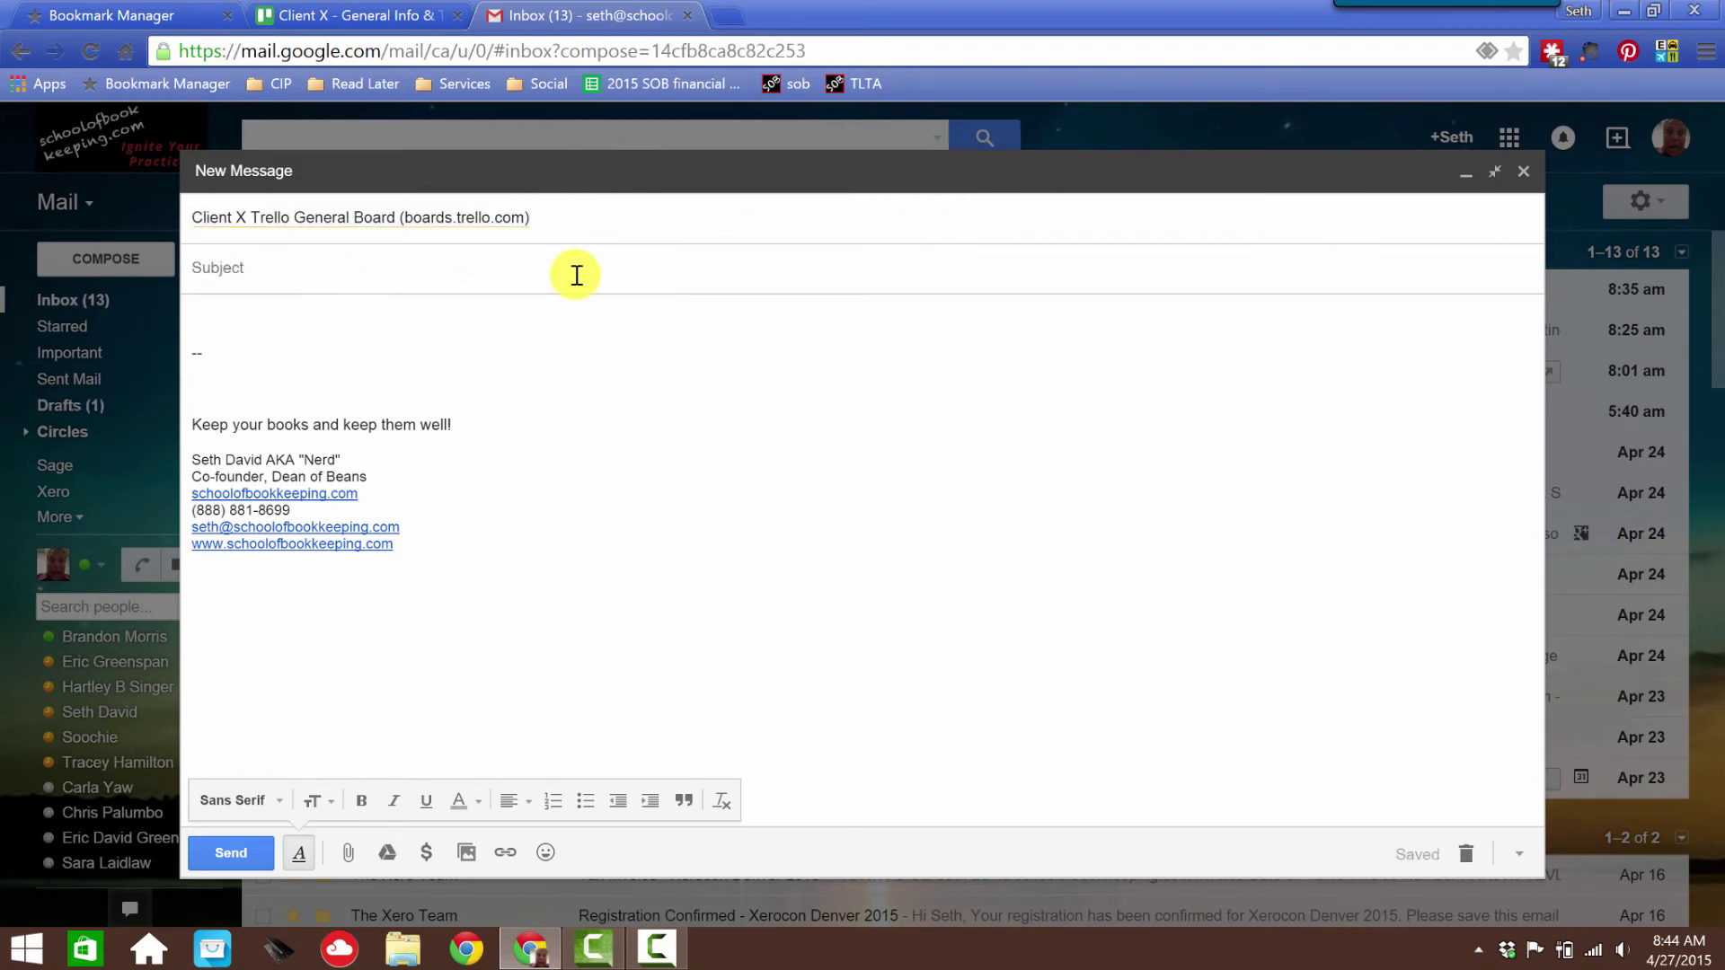
text(Testing my Board E-mail )
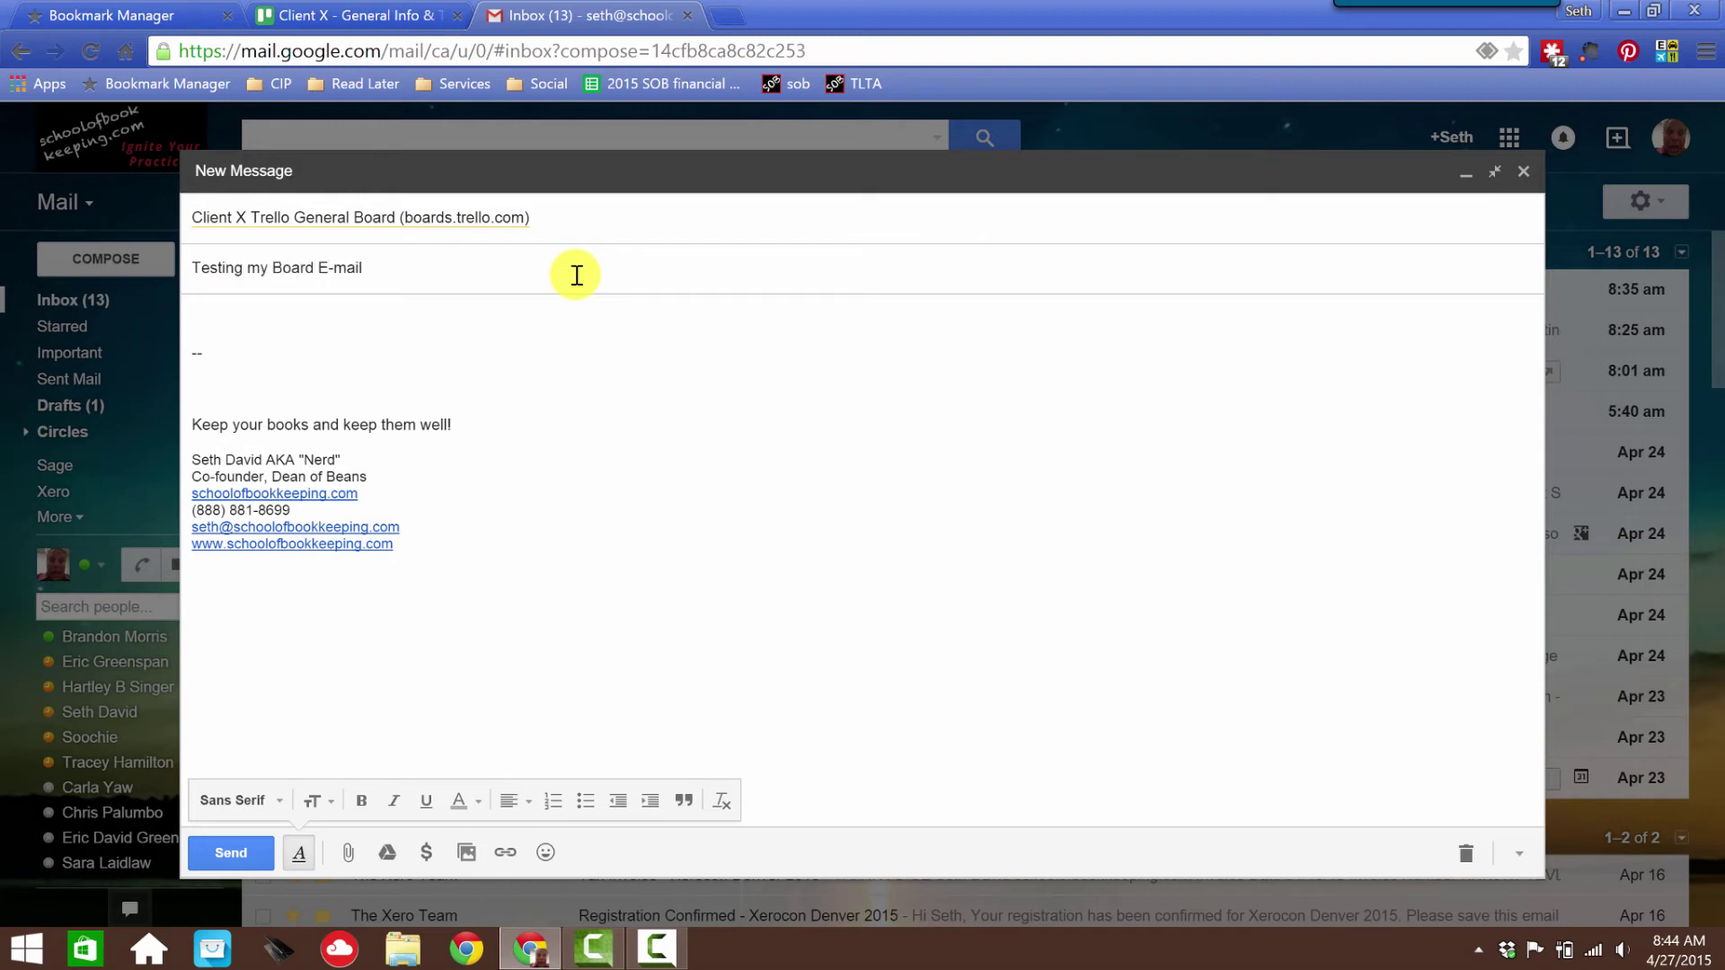
text(settingsa)
key(BackSpace)
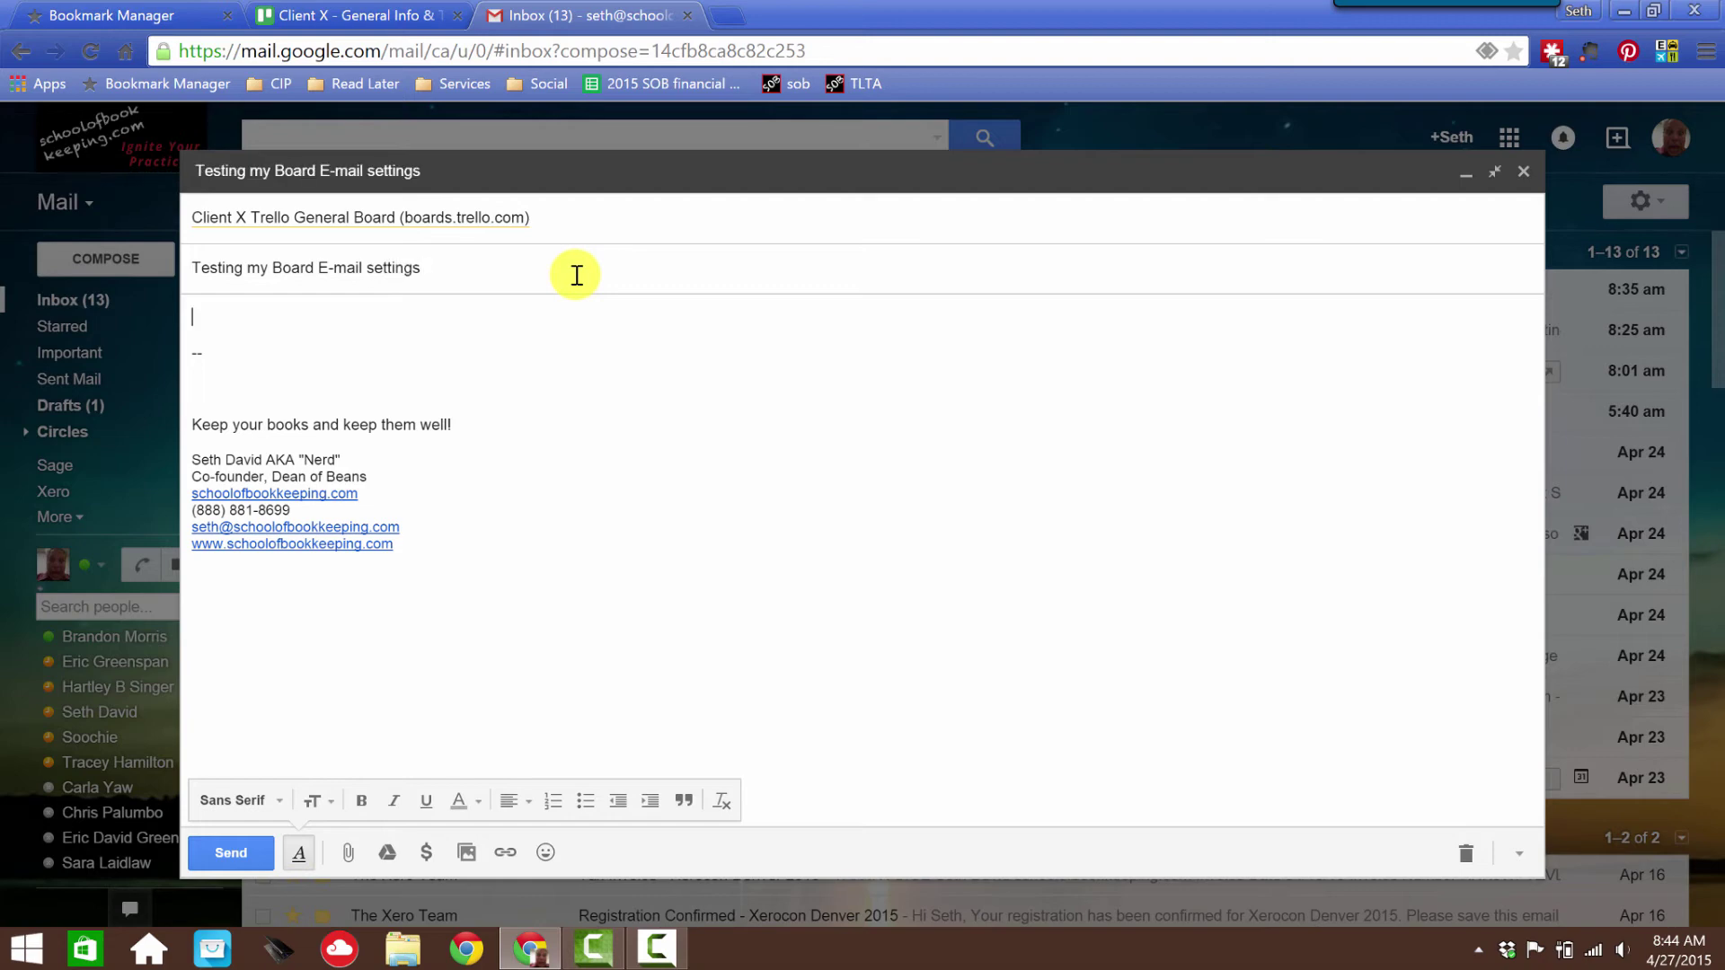
key(Tab)
text(Hi Mom!)
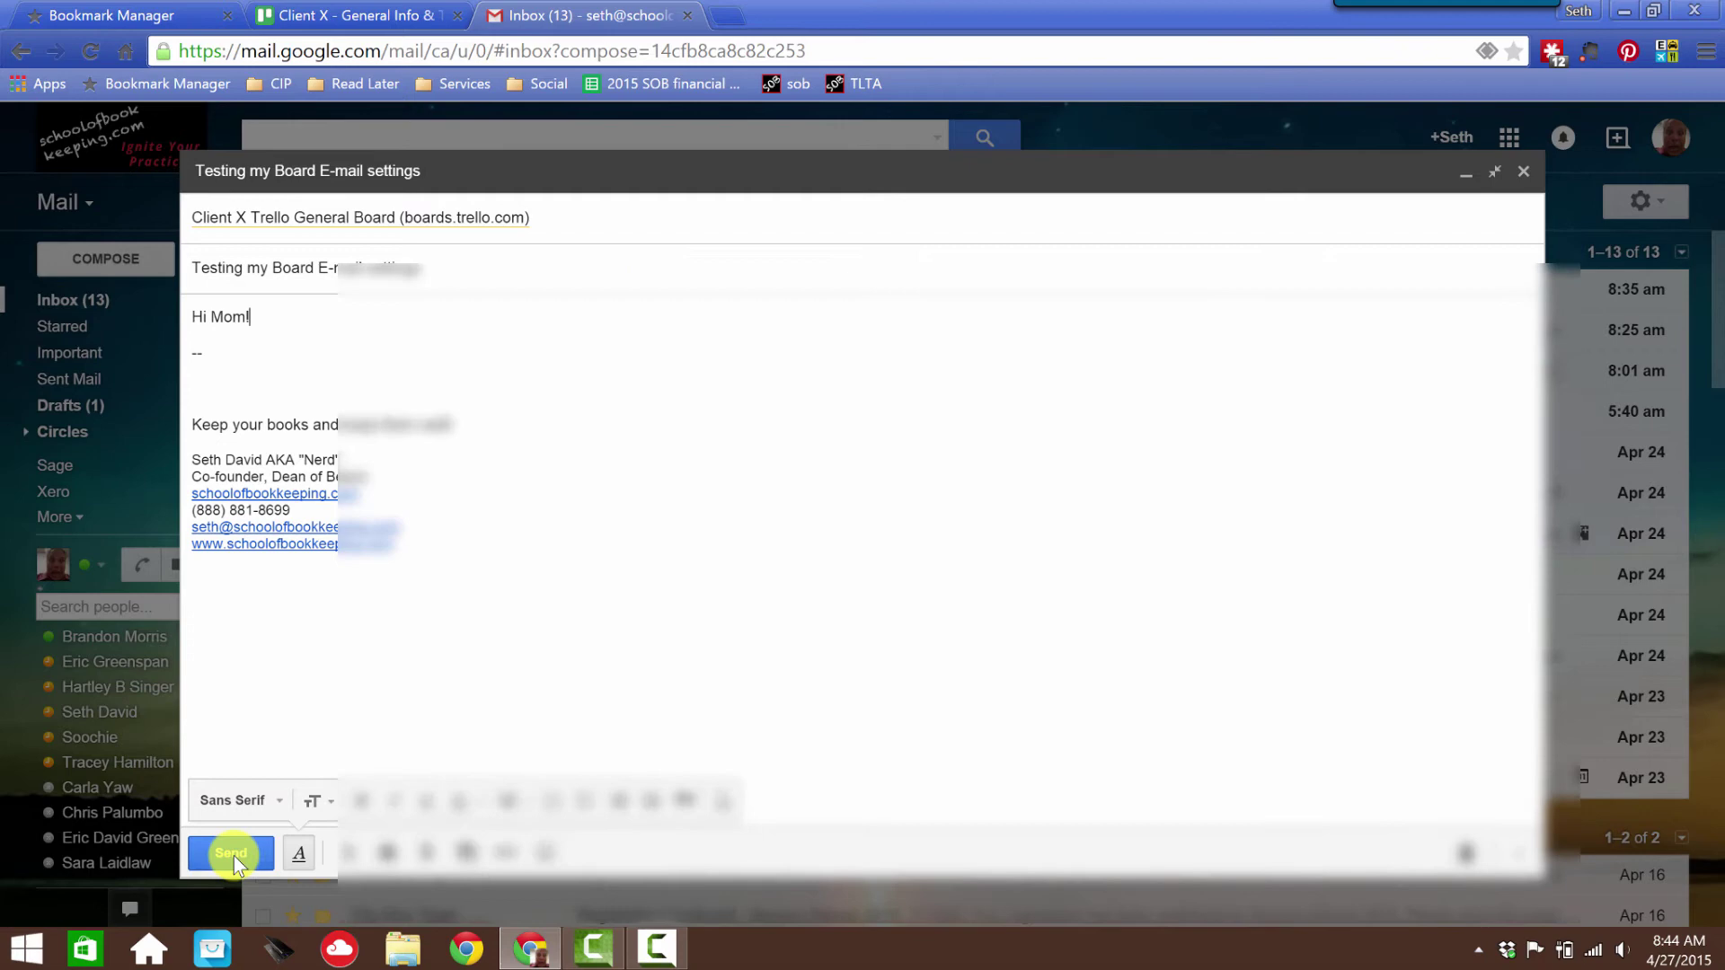
click(231, 853)
click(691, 16)
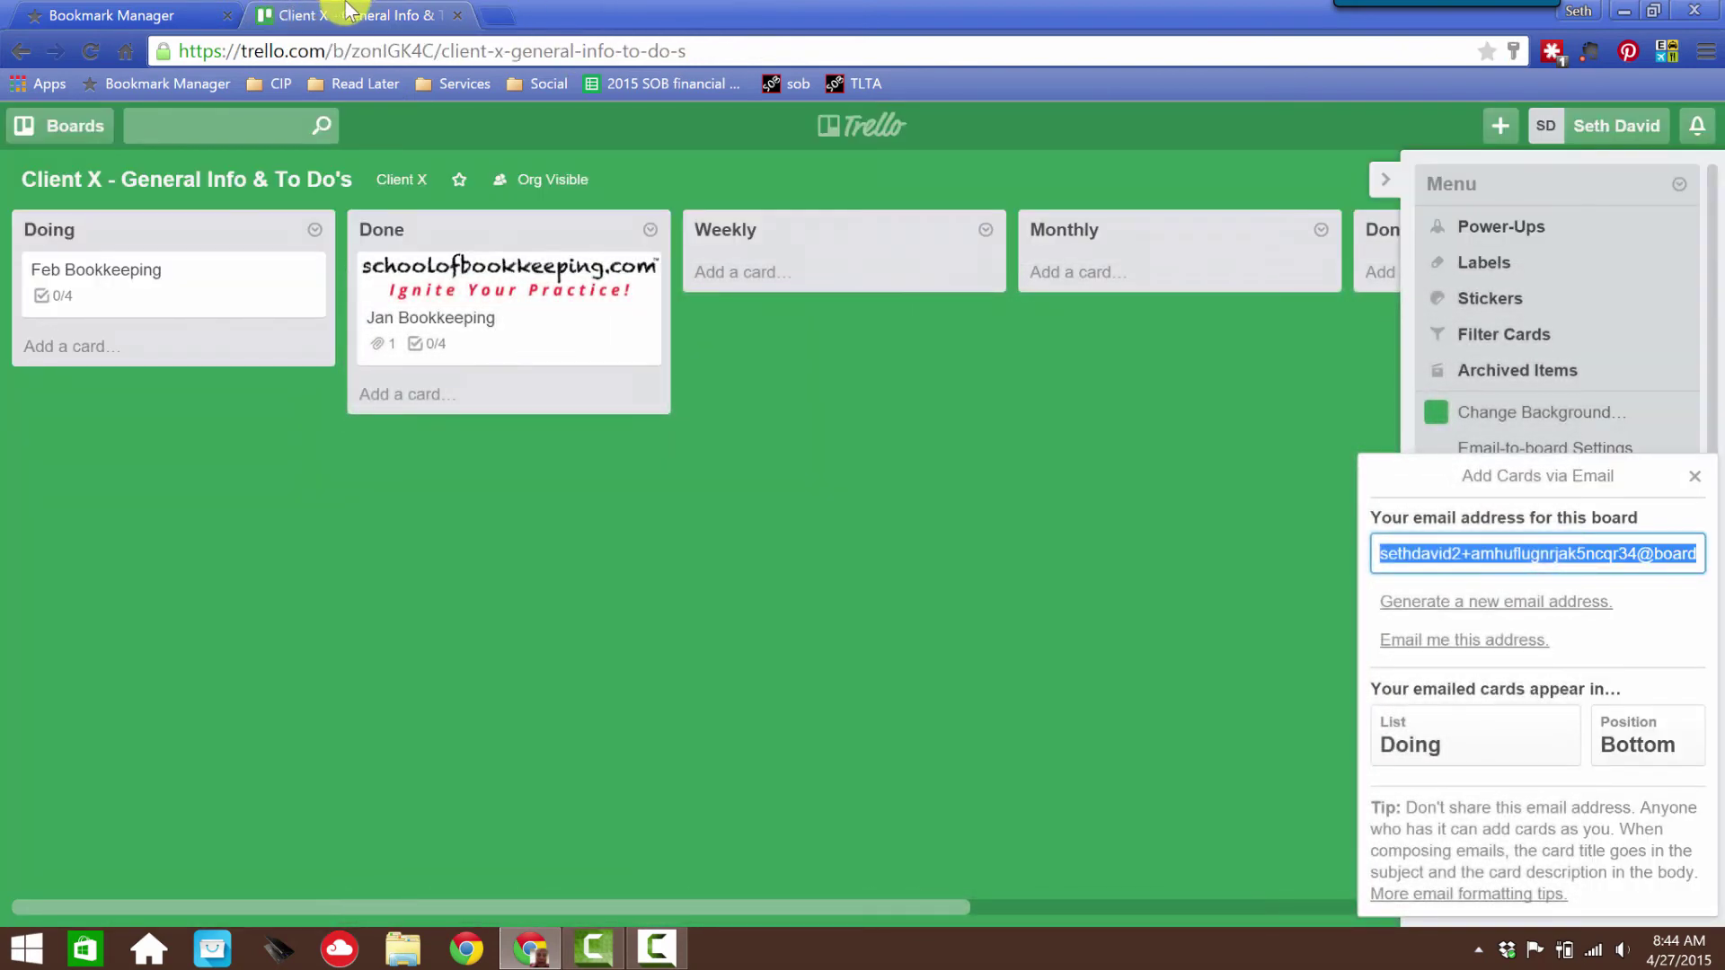
- Close the email panel and board menu, then start a second test email in Gmail
click(1695, 477)
click(1384, 179)
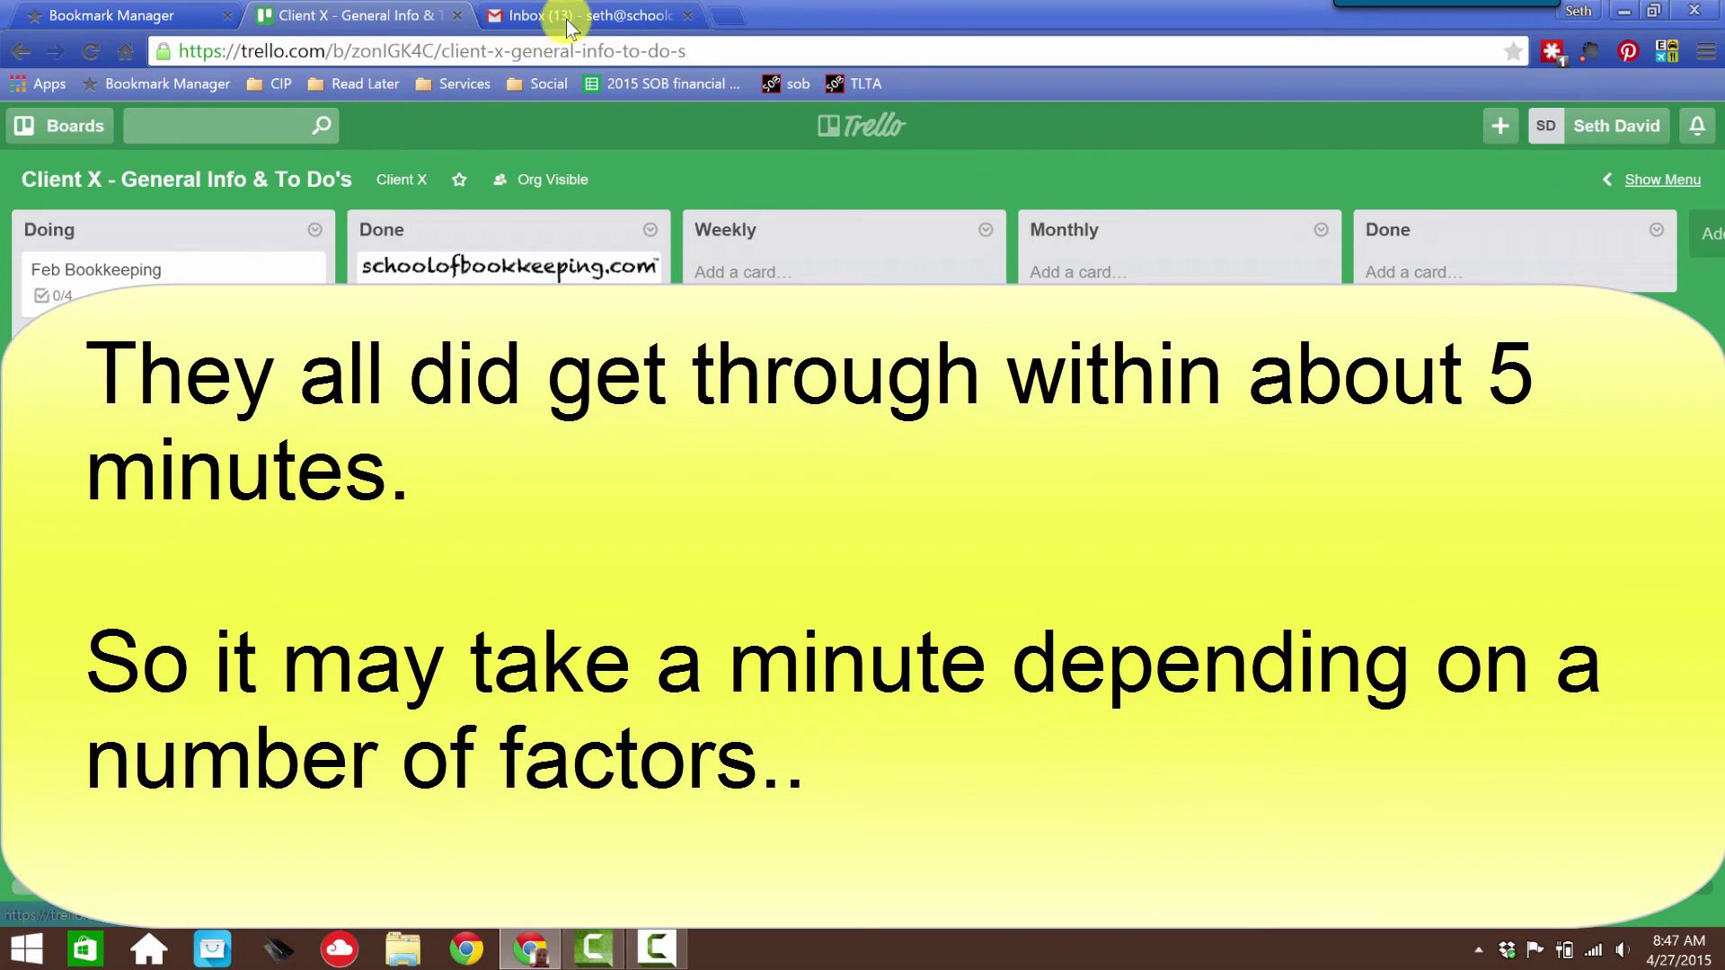
click(568, 20)
click(104, 260)
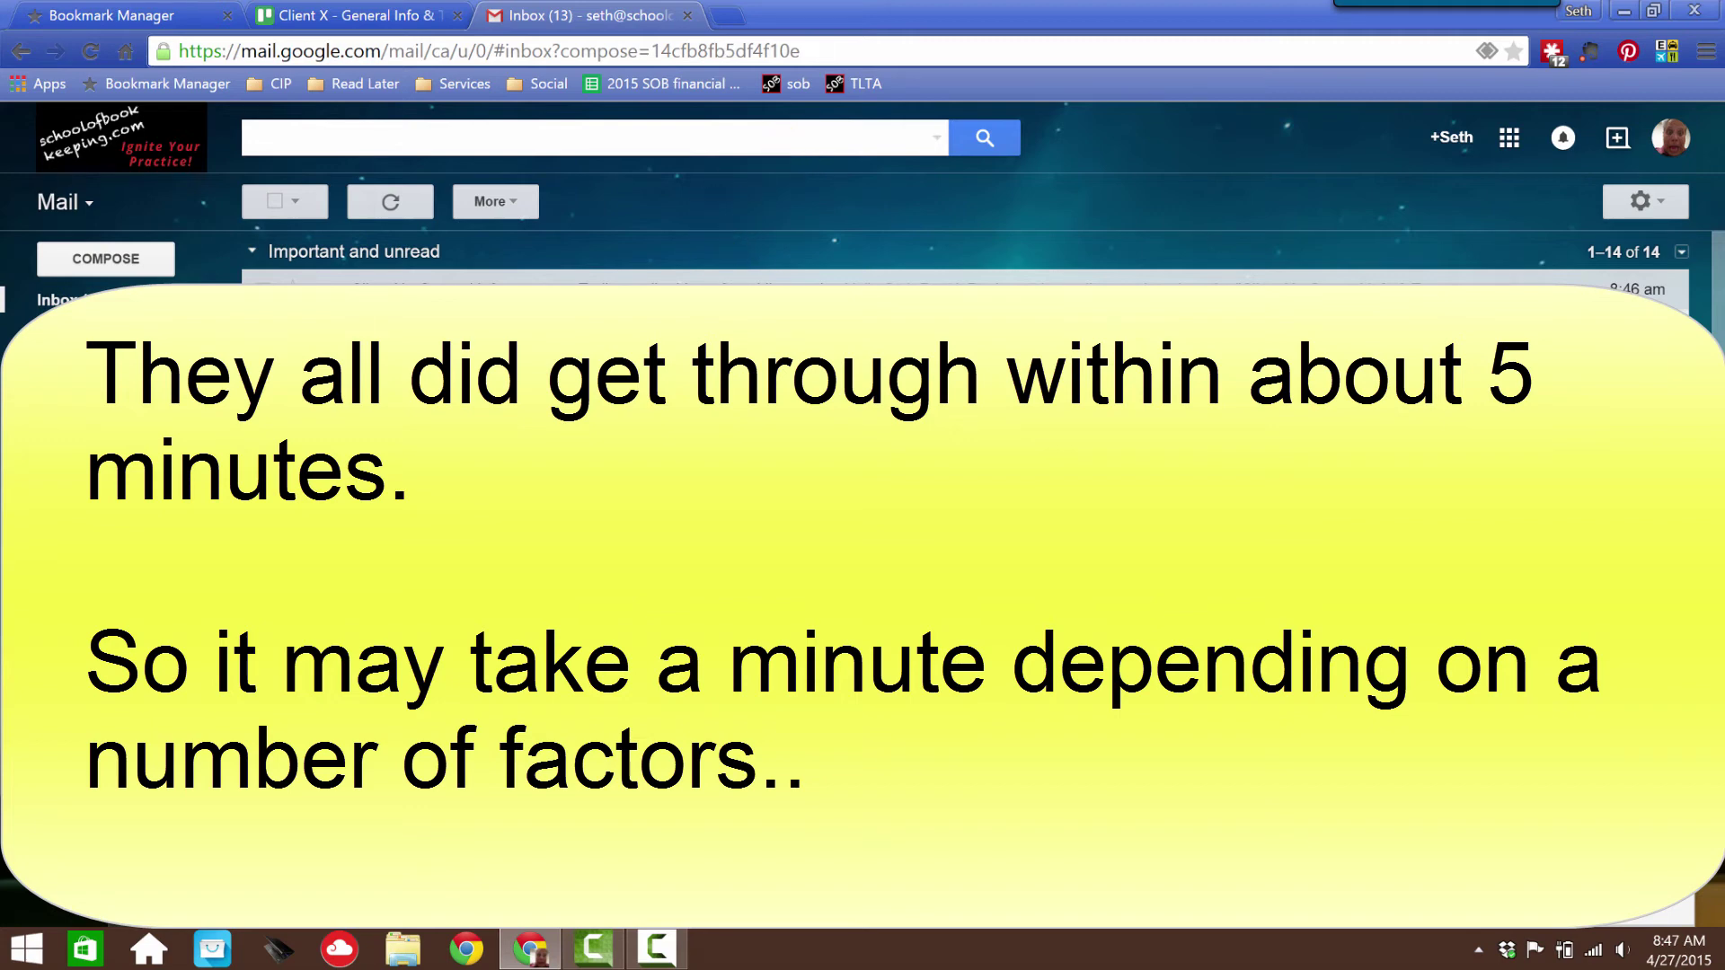
click(345, 14)
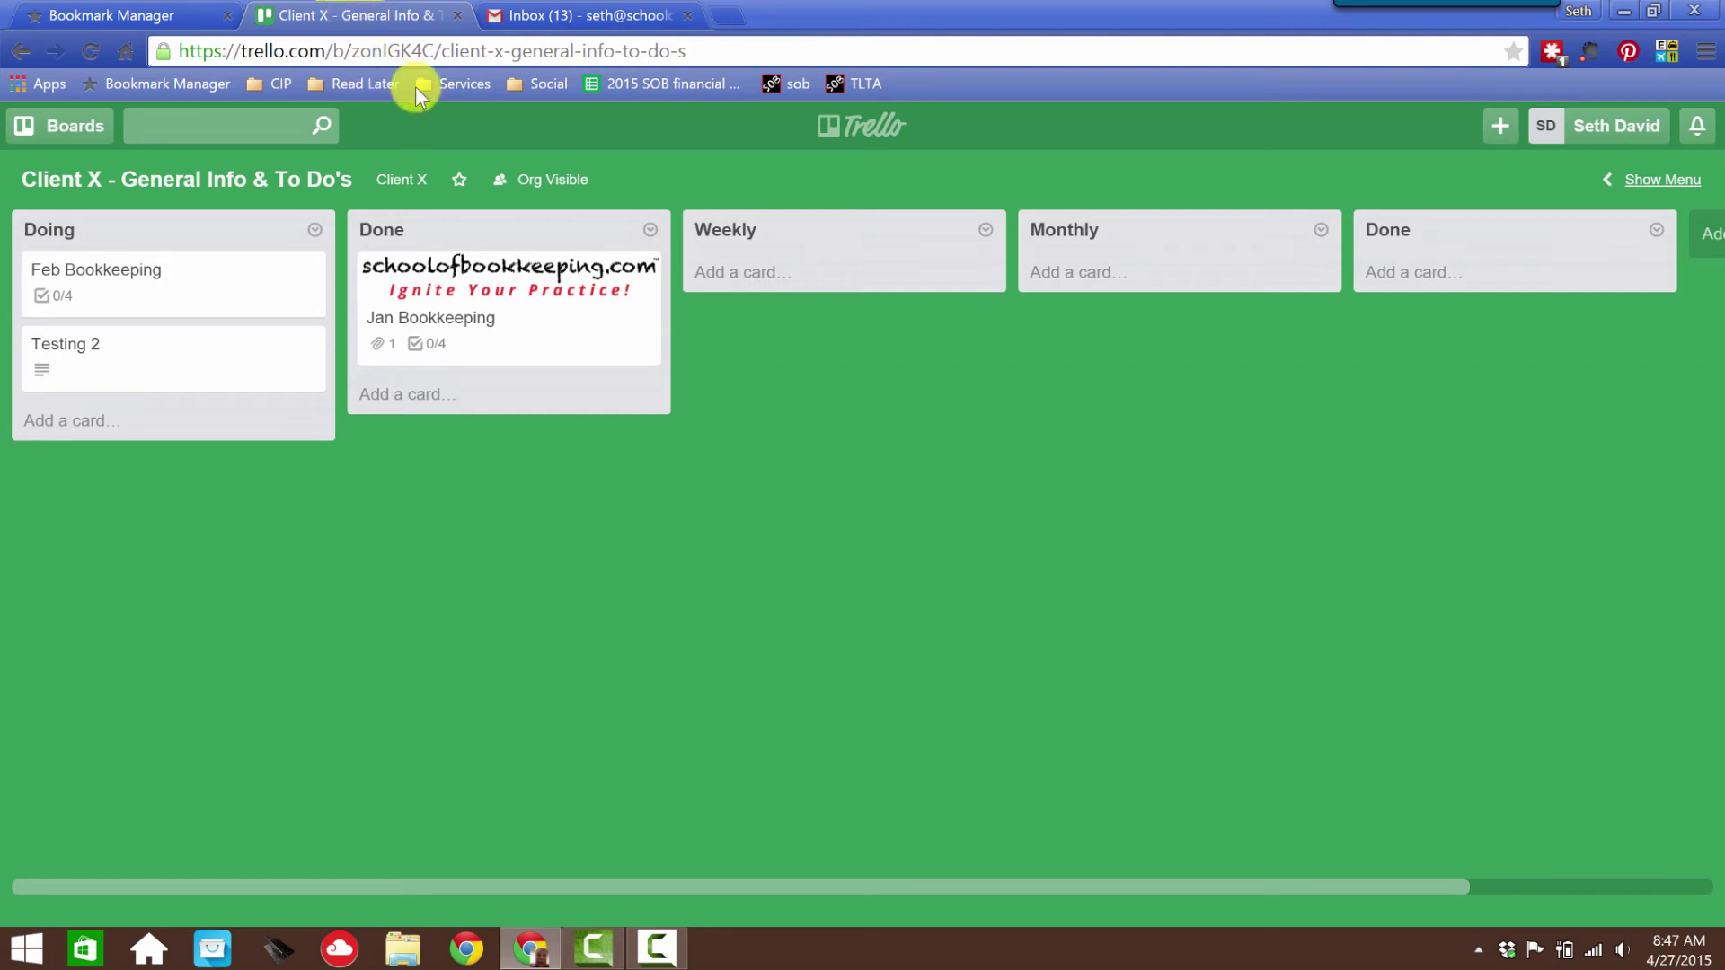
- Check the board activity for the emailed card and open the Testing 2 card in Doing
click(1678, 184)
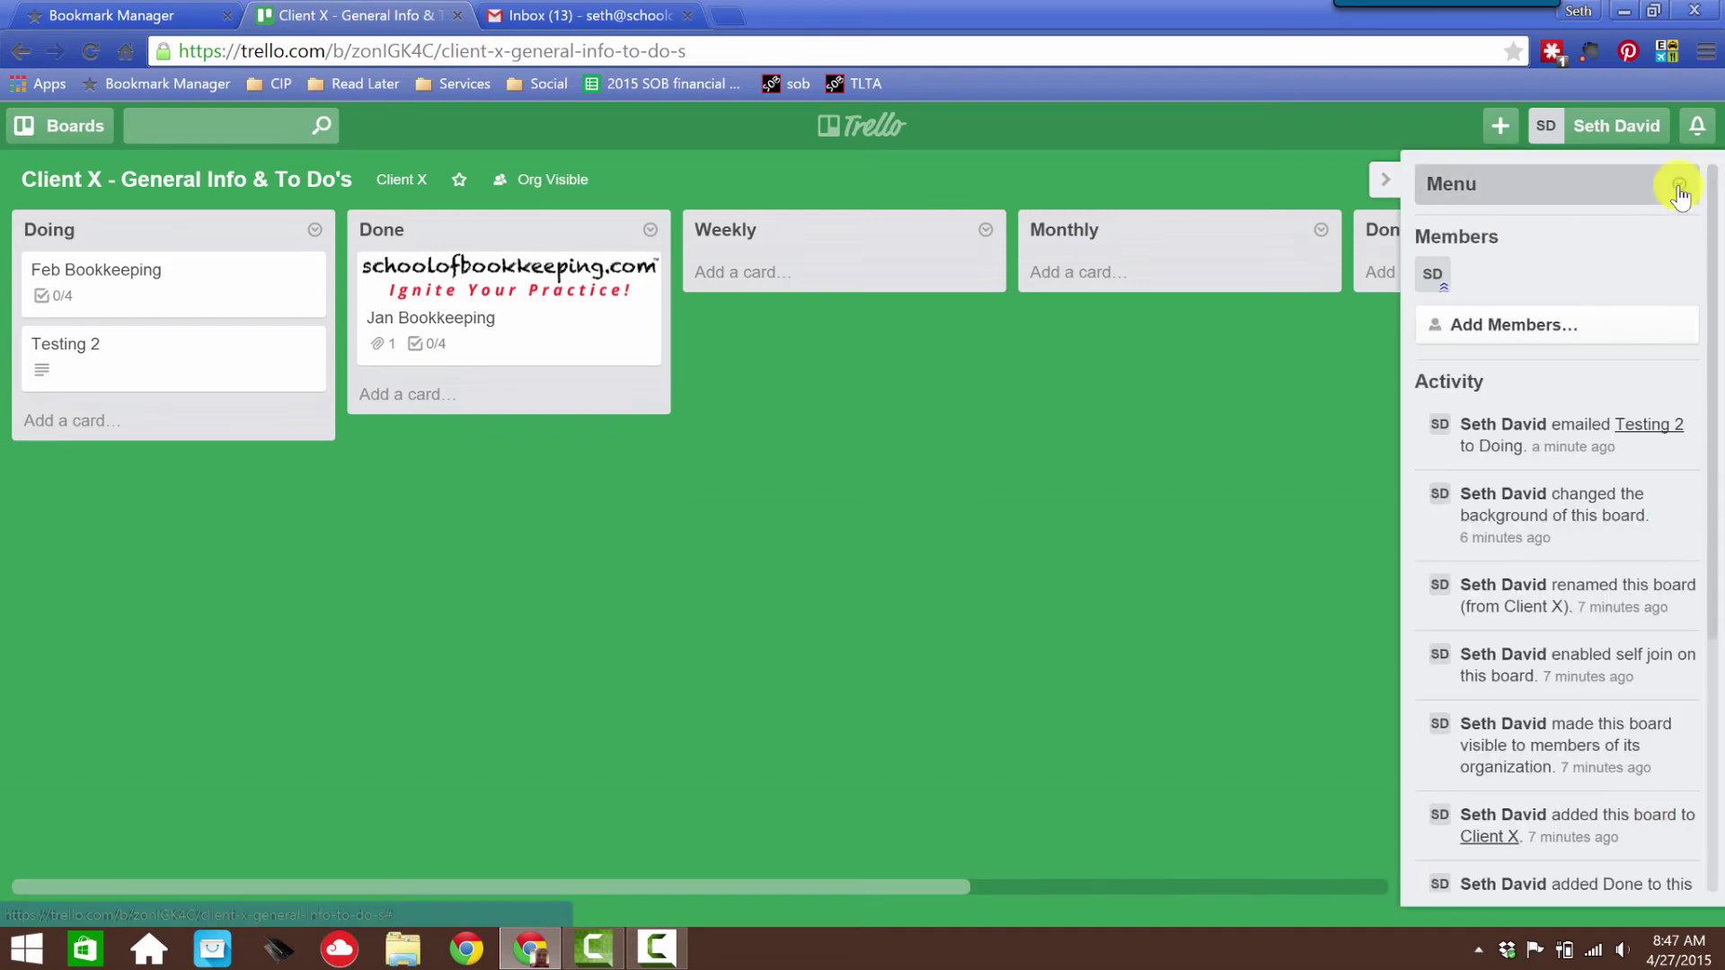
click(1501, 190)
click(1501, 189)
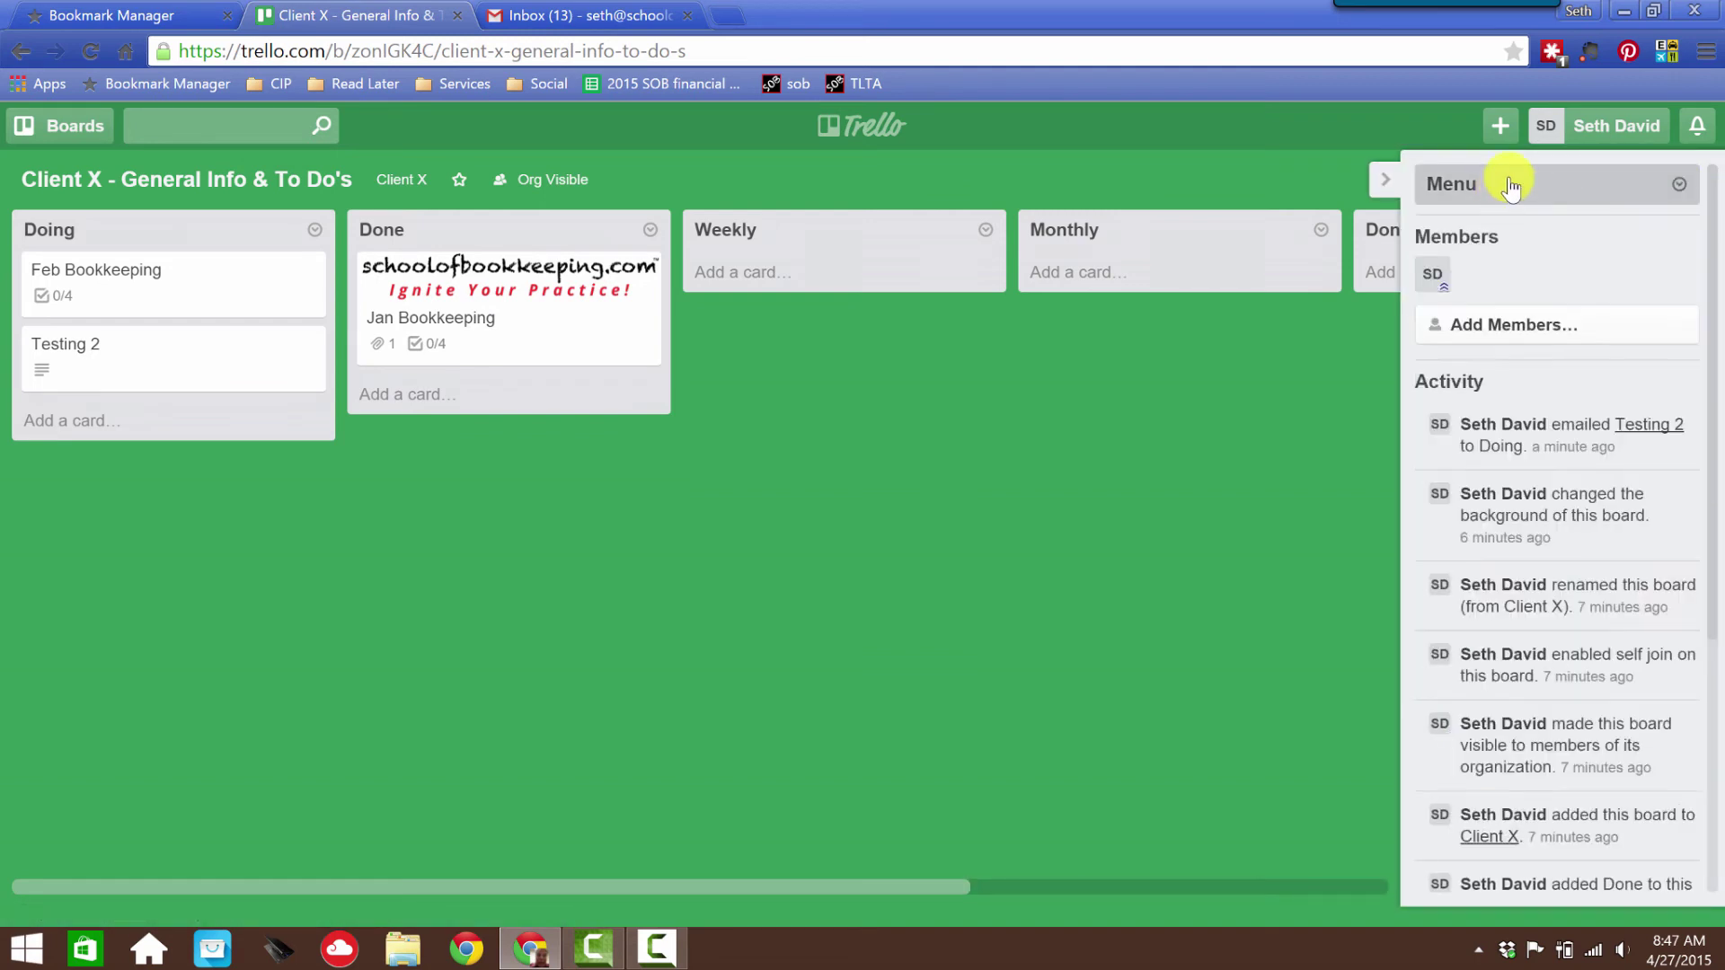
click(1385, 180)
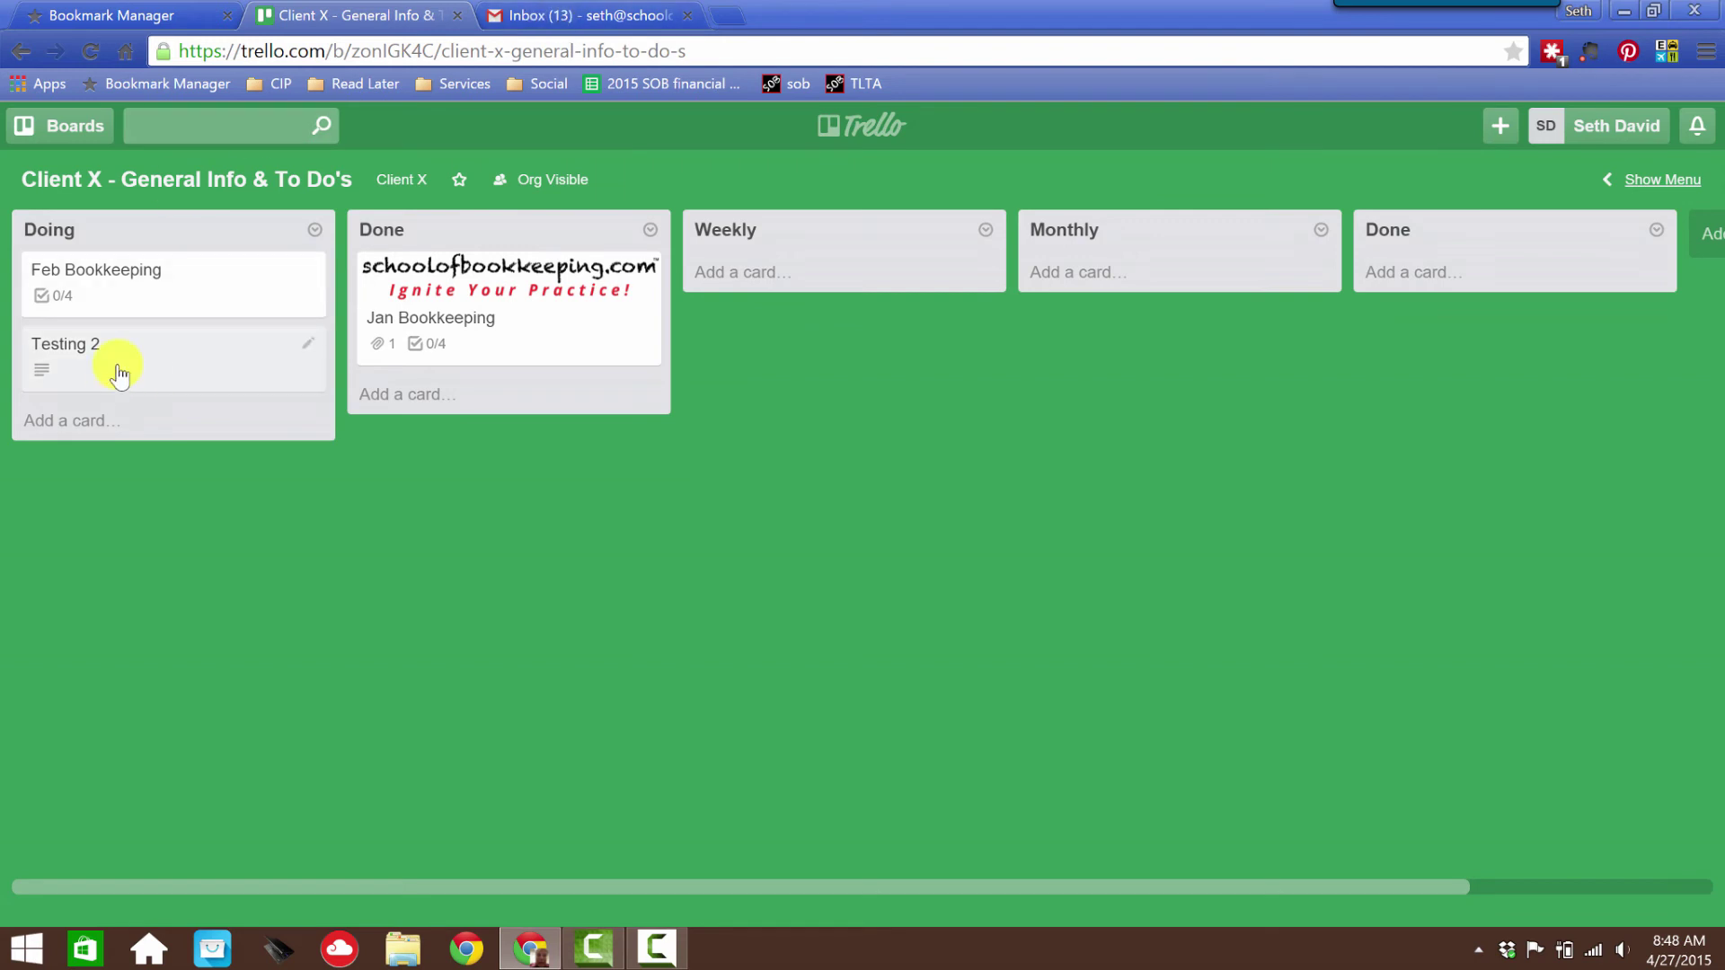
click(65, 346)
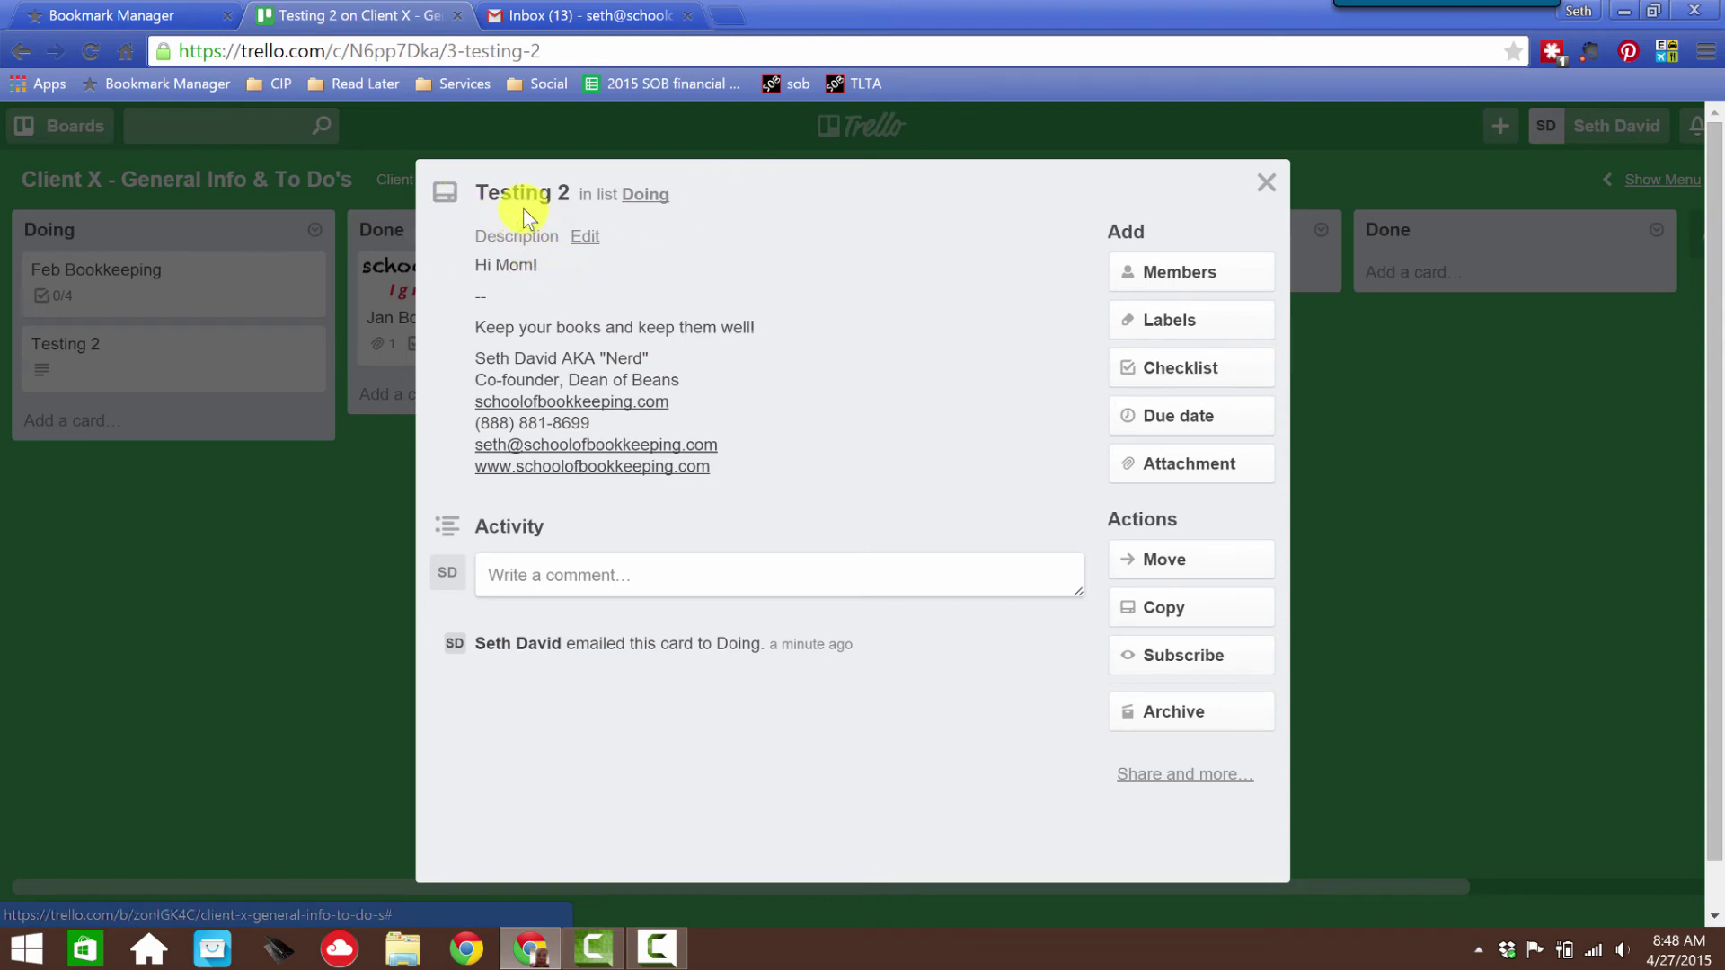
- Replace the emailed card's 'Testing 2' title with 'Needed for this week's meeting' and save
click(518, 183)
click(624, 200)
triple_click(616, 192)
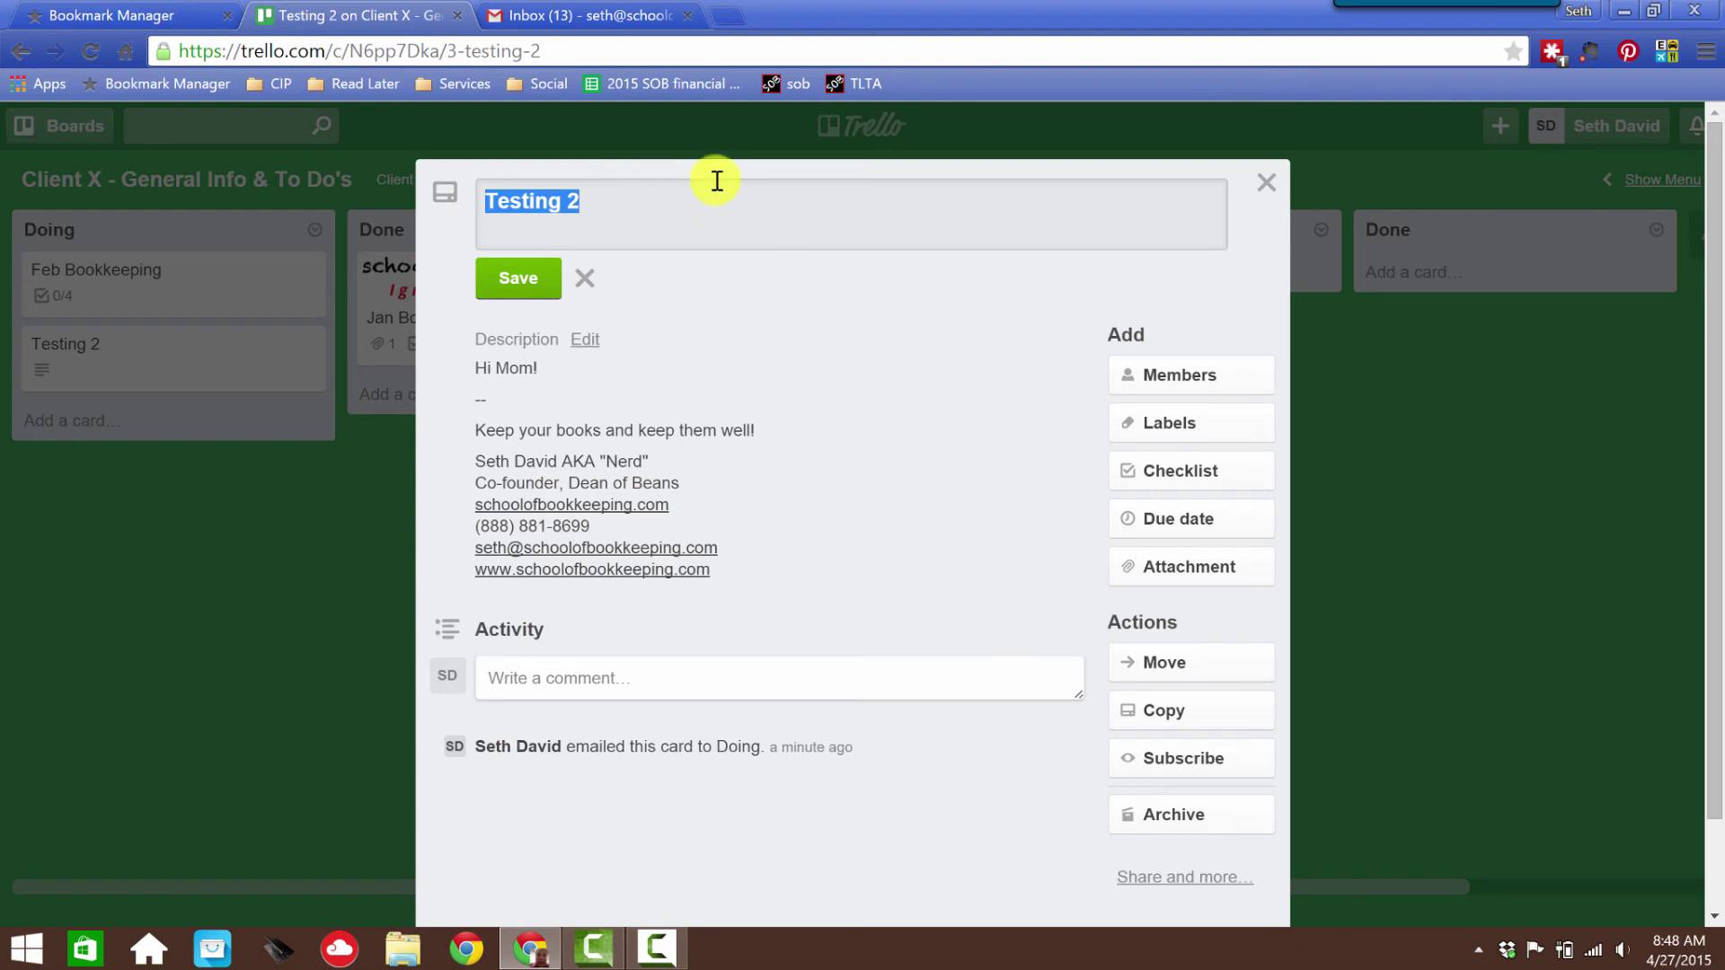
click(643, 193)
triple_click(630, 205)
click(590, 193)
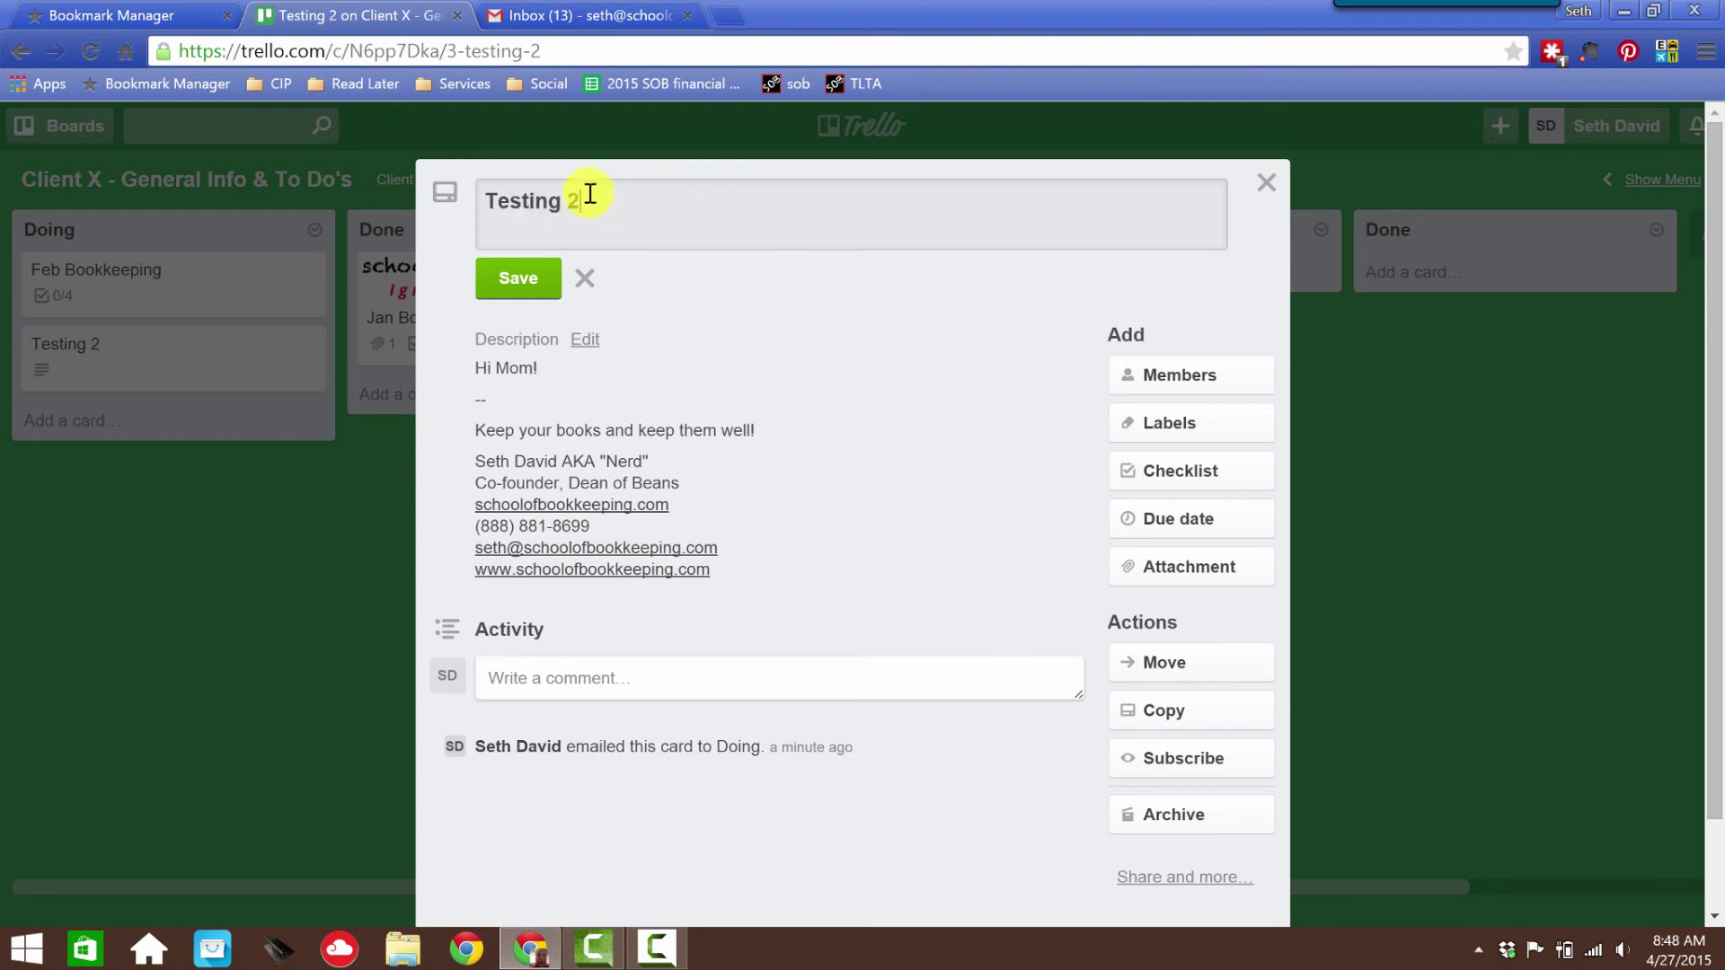
drag(582, 197, 435, 197)
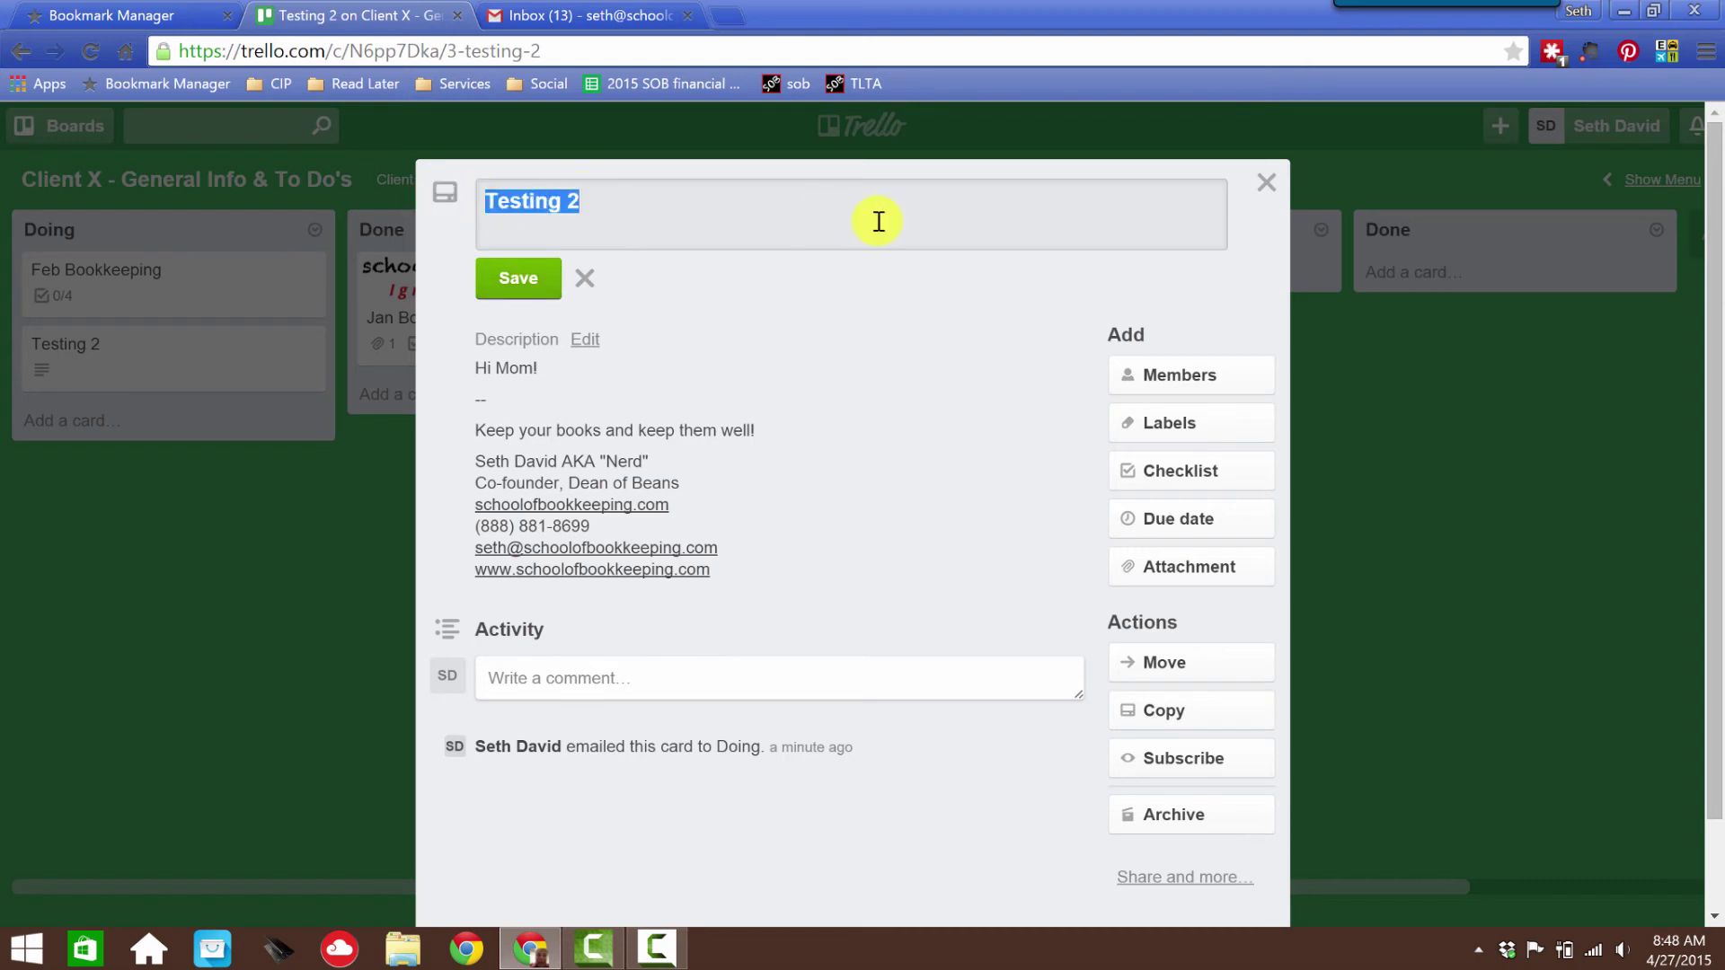
text(Neede)
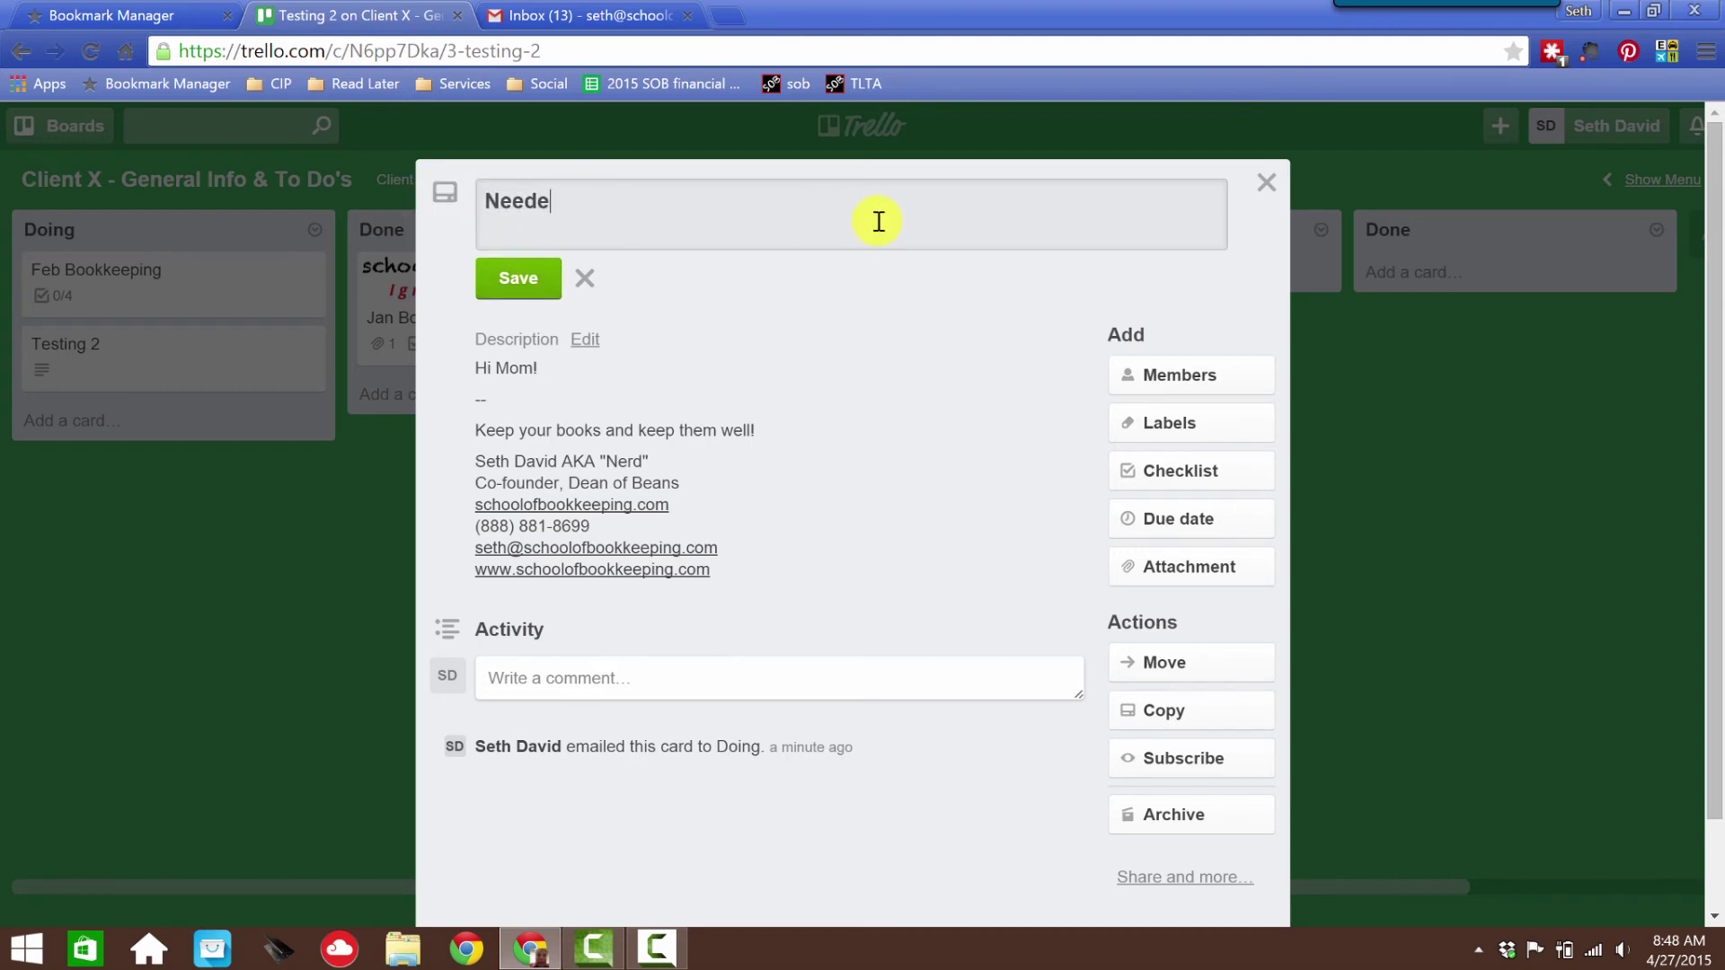
text(d for this wee)
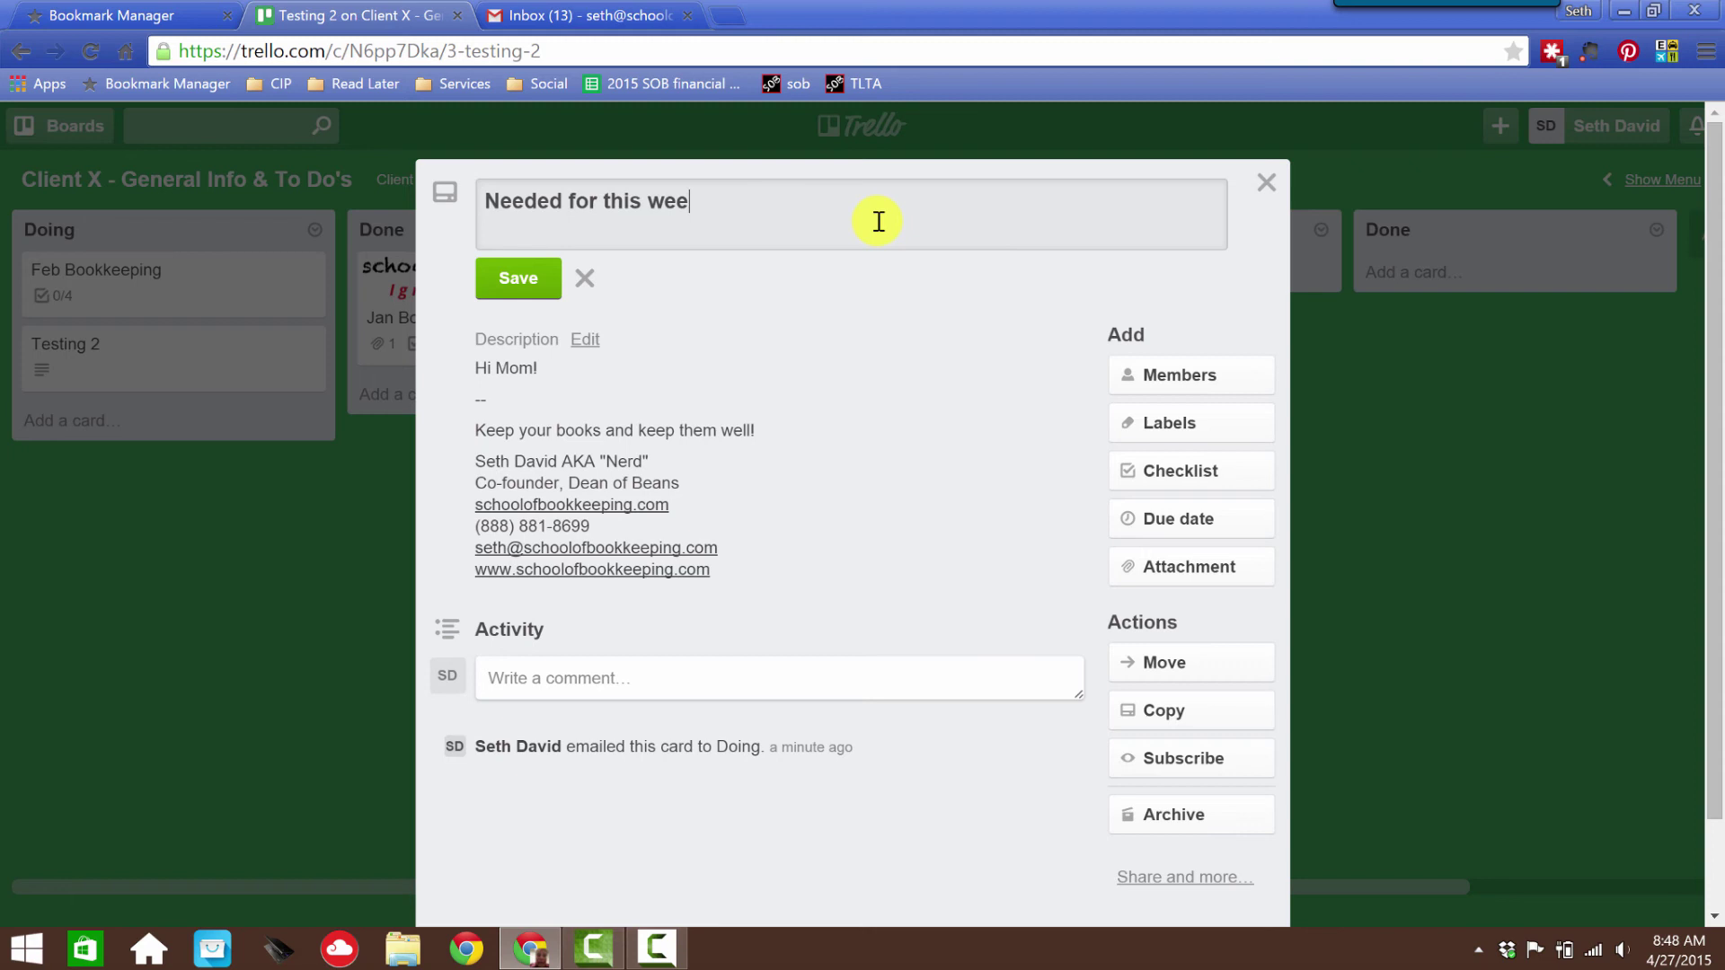
text(k's meeting)
click(503, 278)
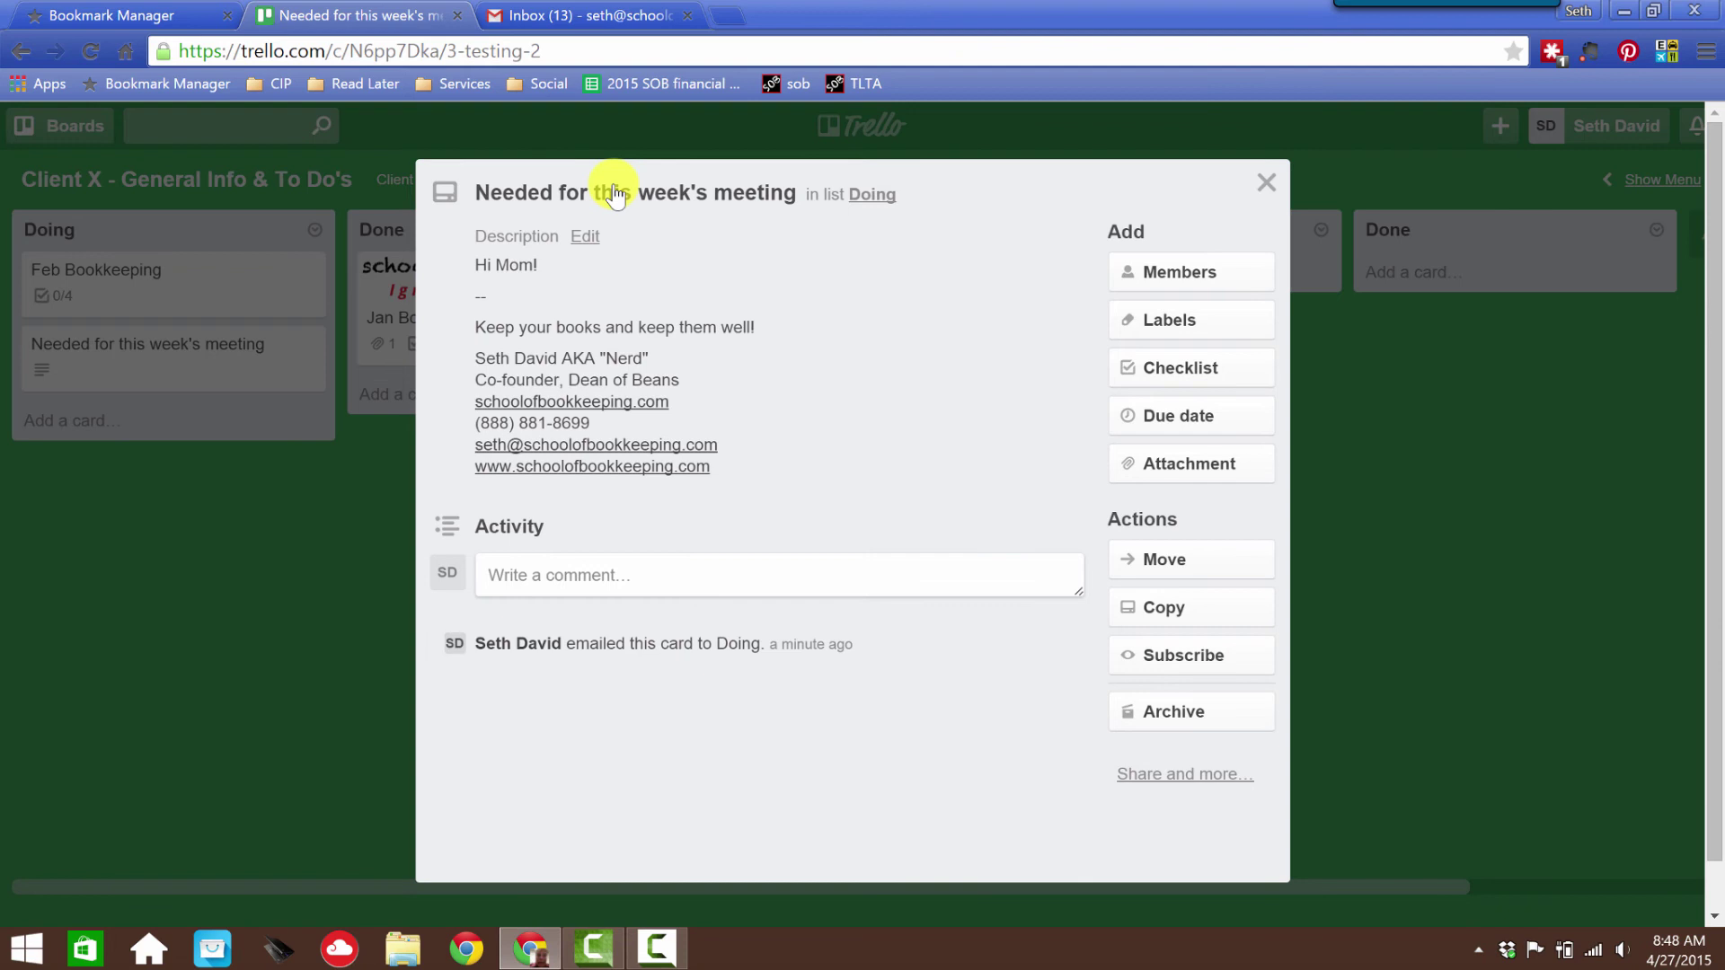
- Delete the emailed signature block and the 'Hi Mom!' greeting from the card description
click(575, 310)
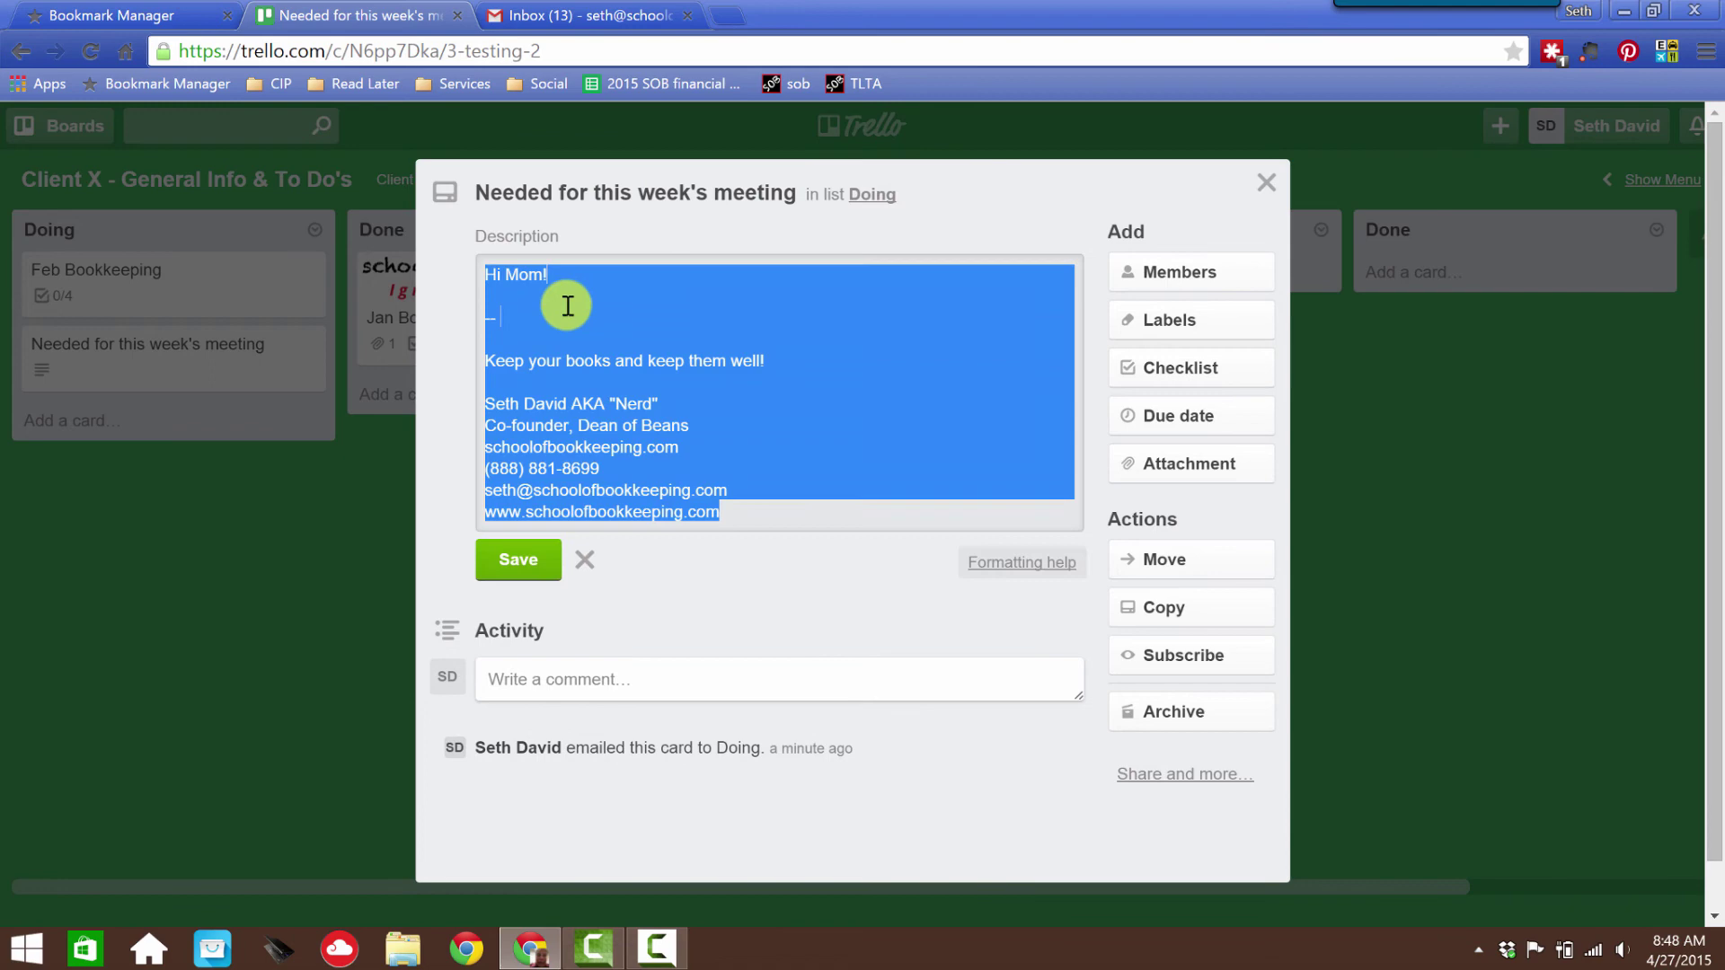
click(569, 302)
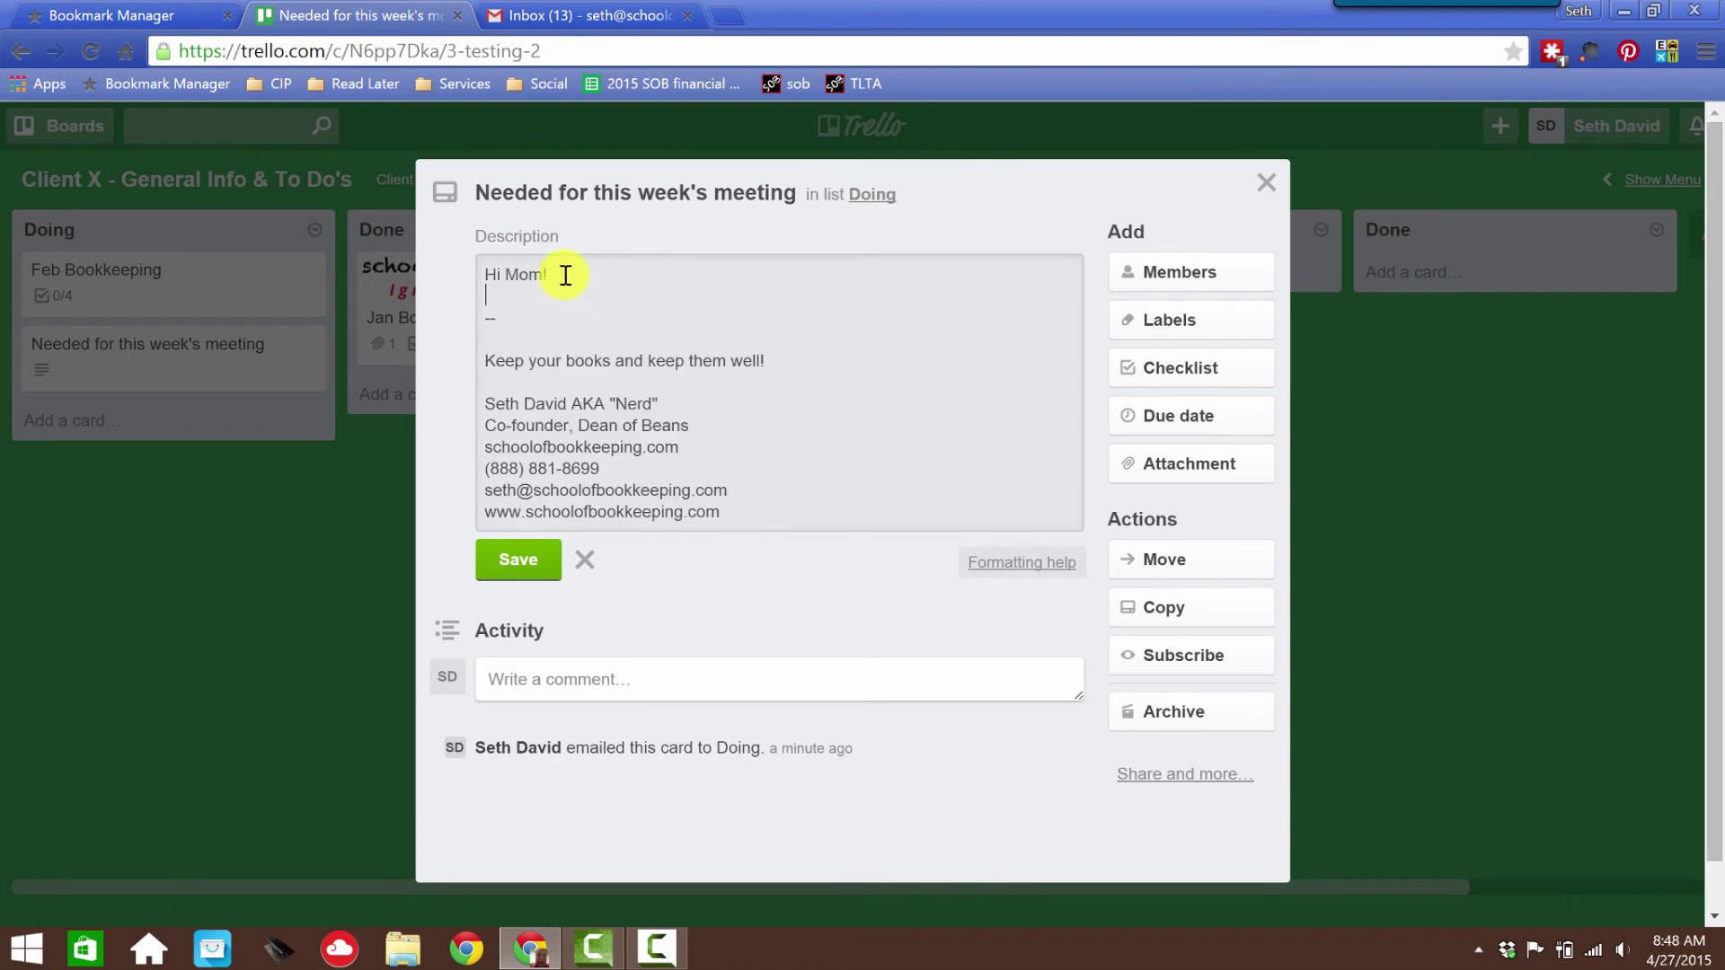
click(744, 514)
shift+click(450, 320)
key(BackSpace)
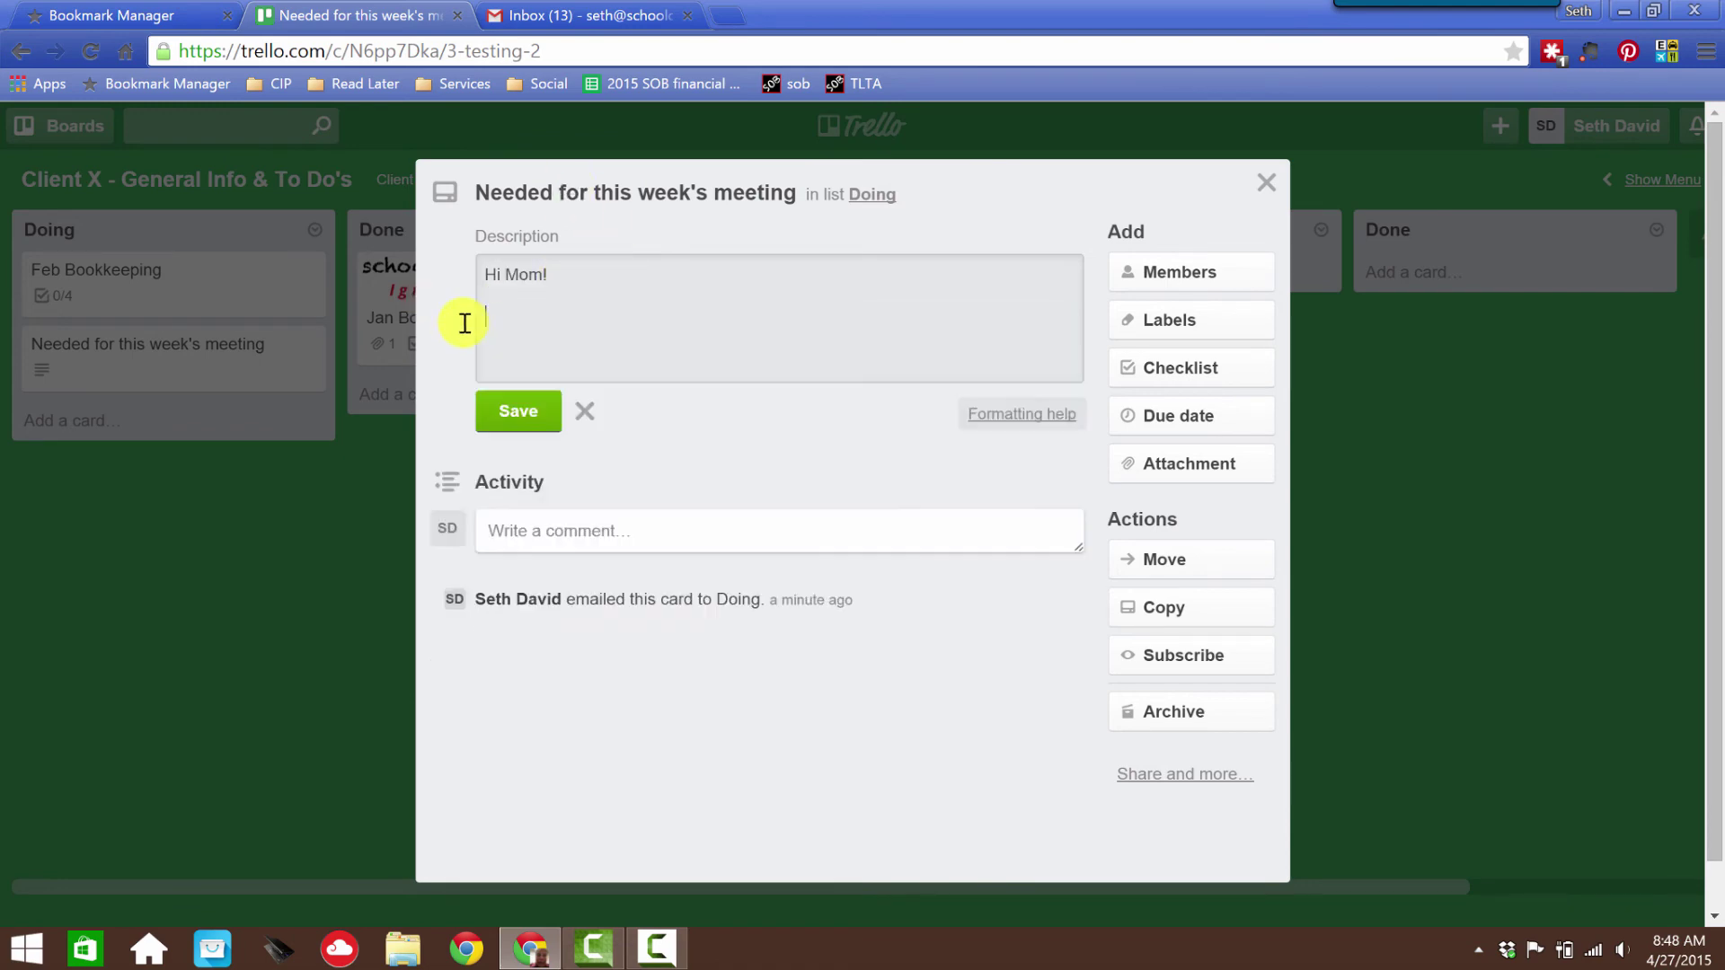
drag(544, 274, 459, 280)
key(BackSpace)
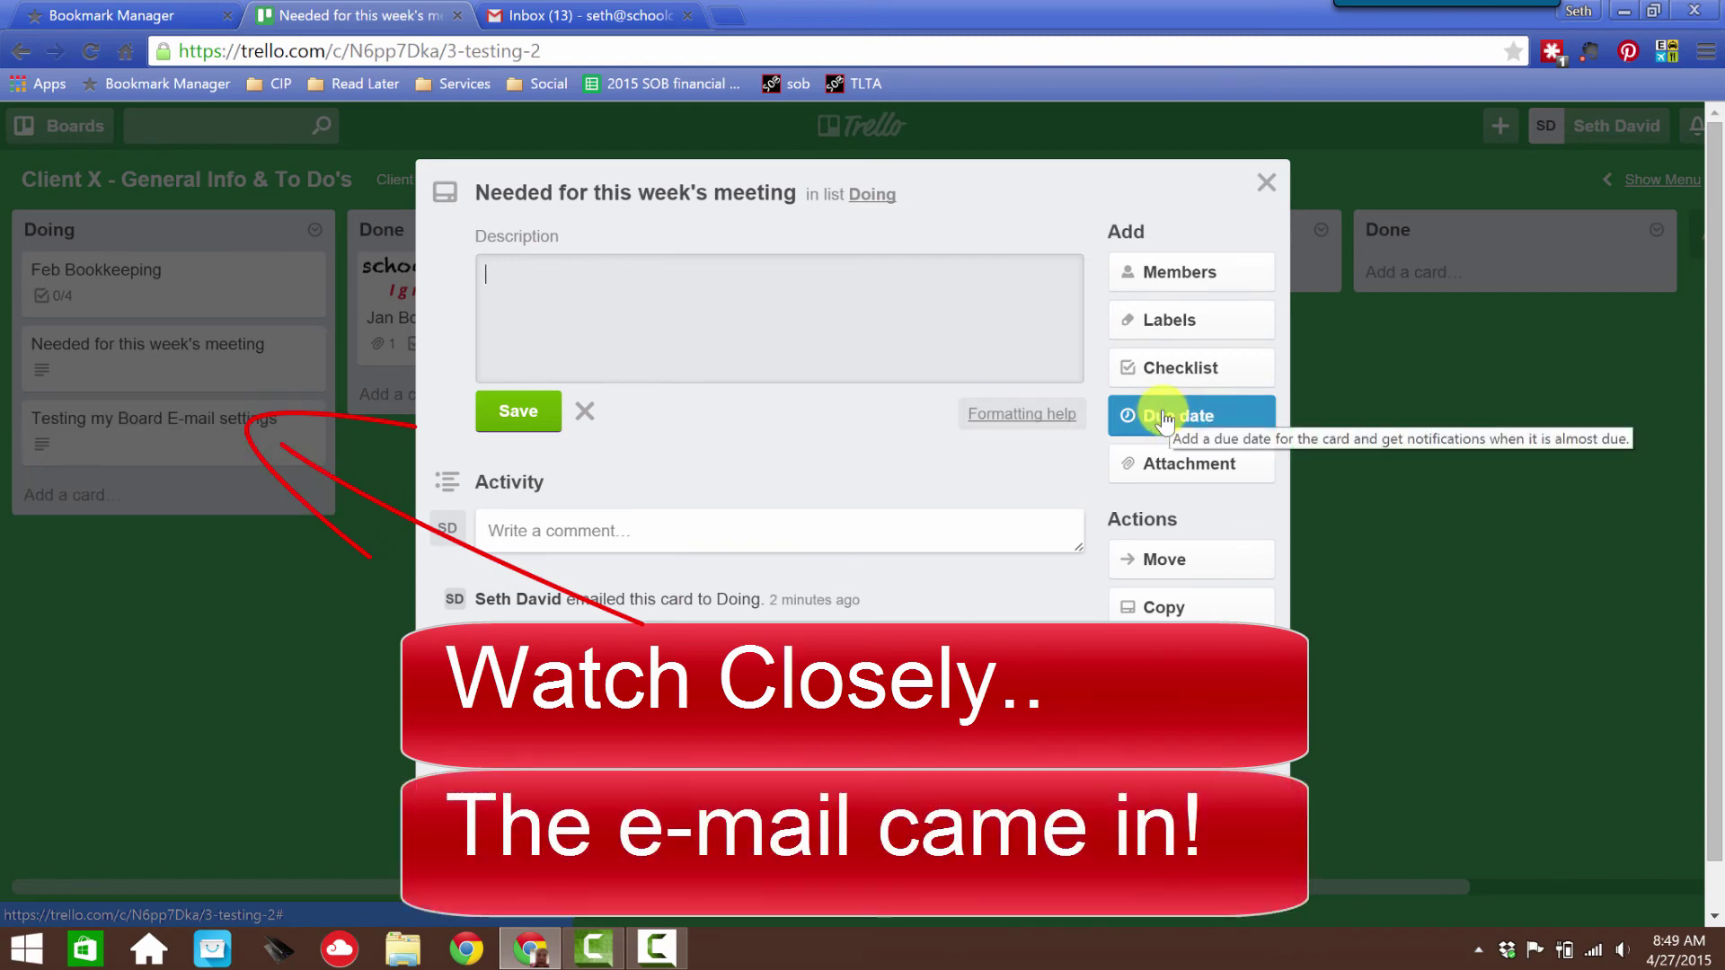
- Add a 'To Do Today' checklist containing Item 1 and Item 2
click(1159, 368)
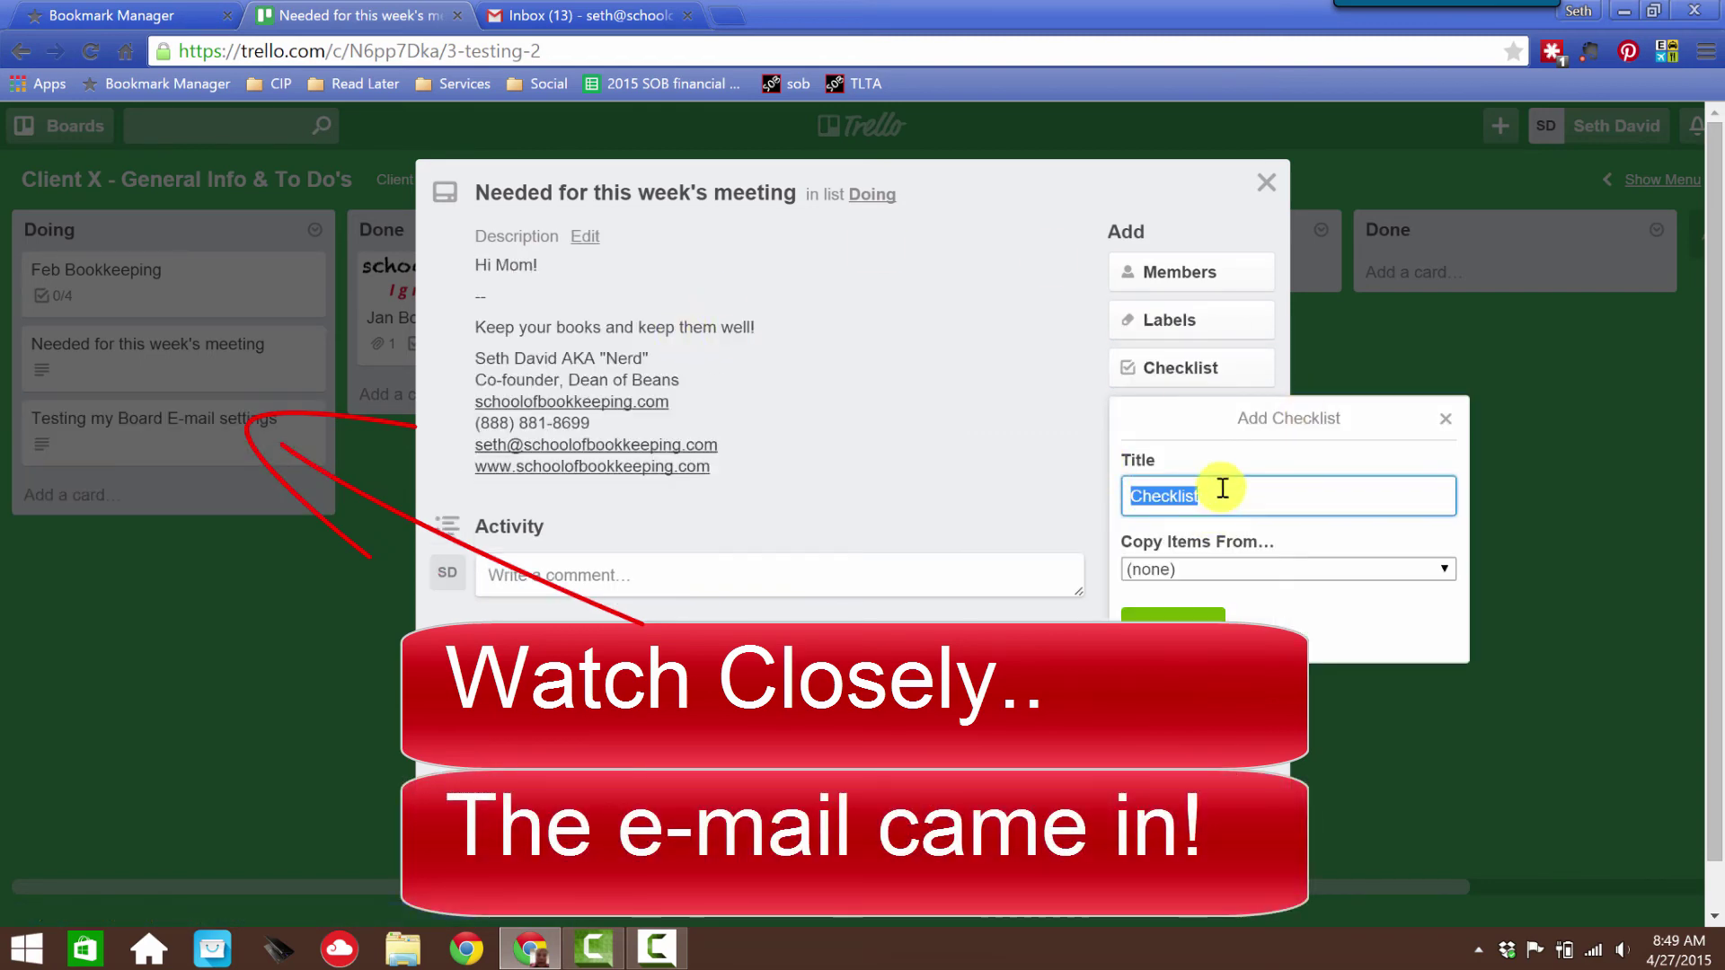
text(To Do Toda)
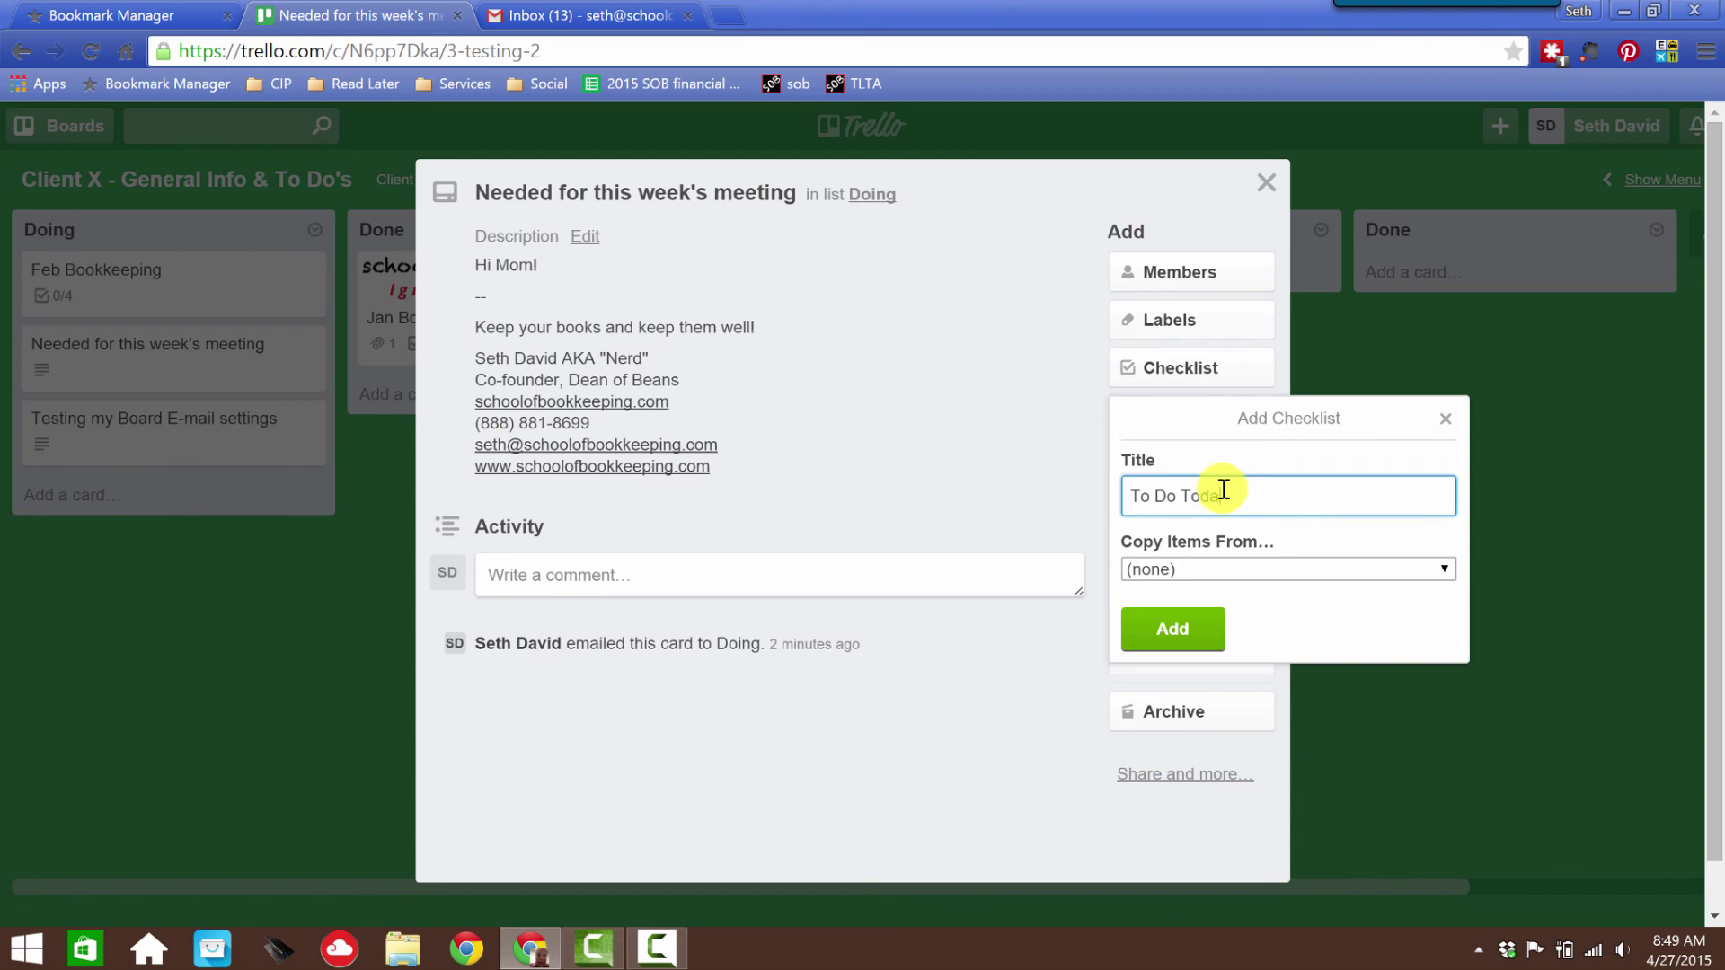
text(y)
click(1172, 629)
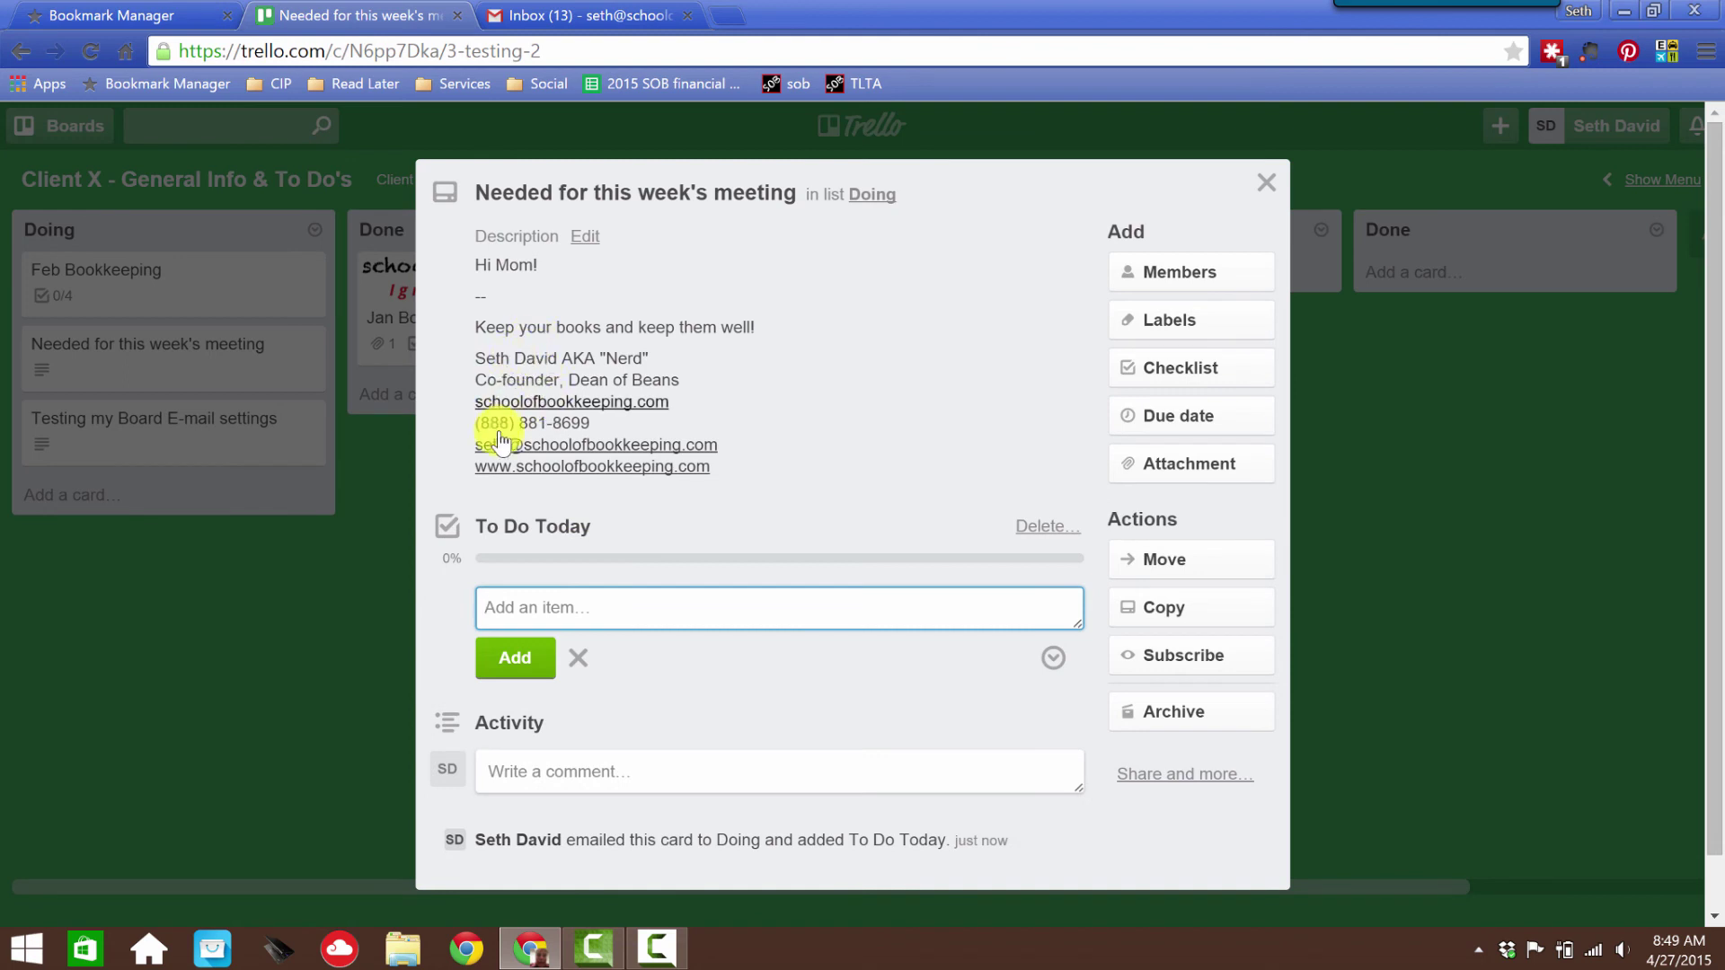
text(Item 1)
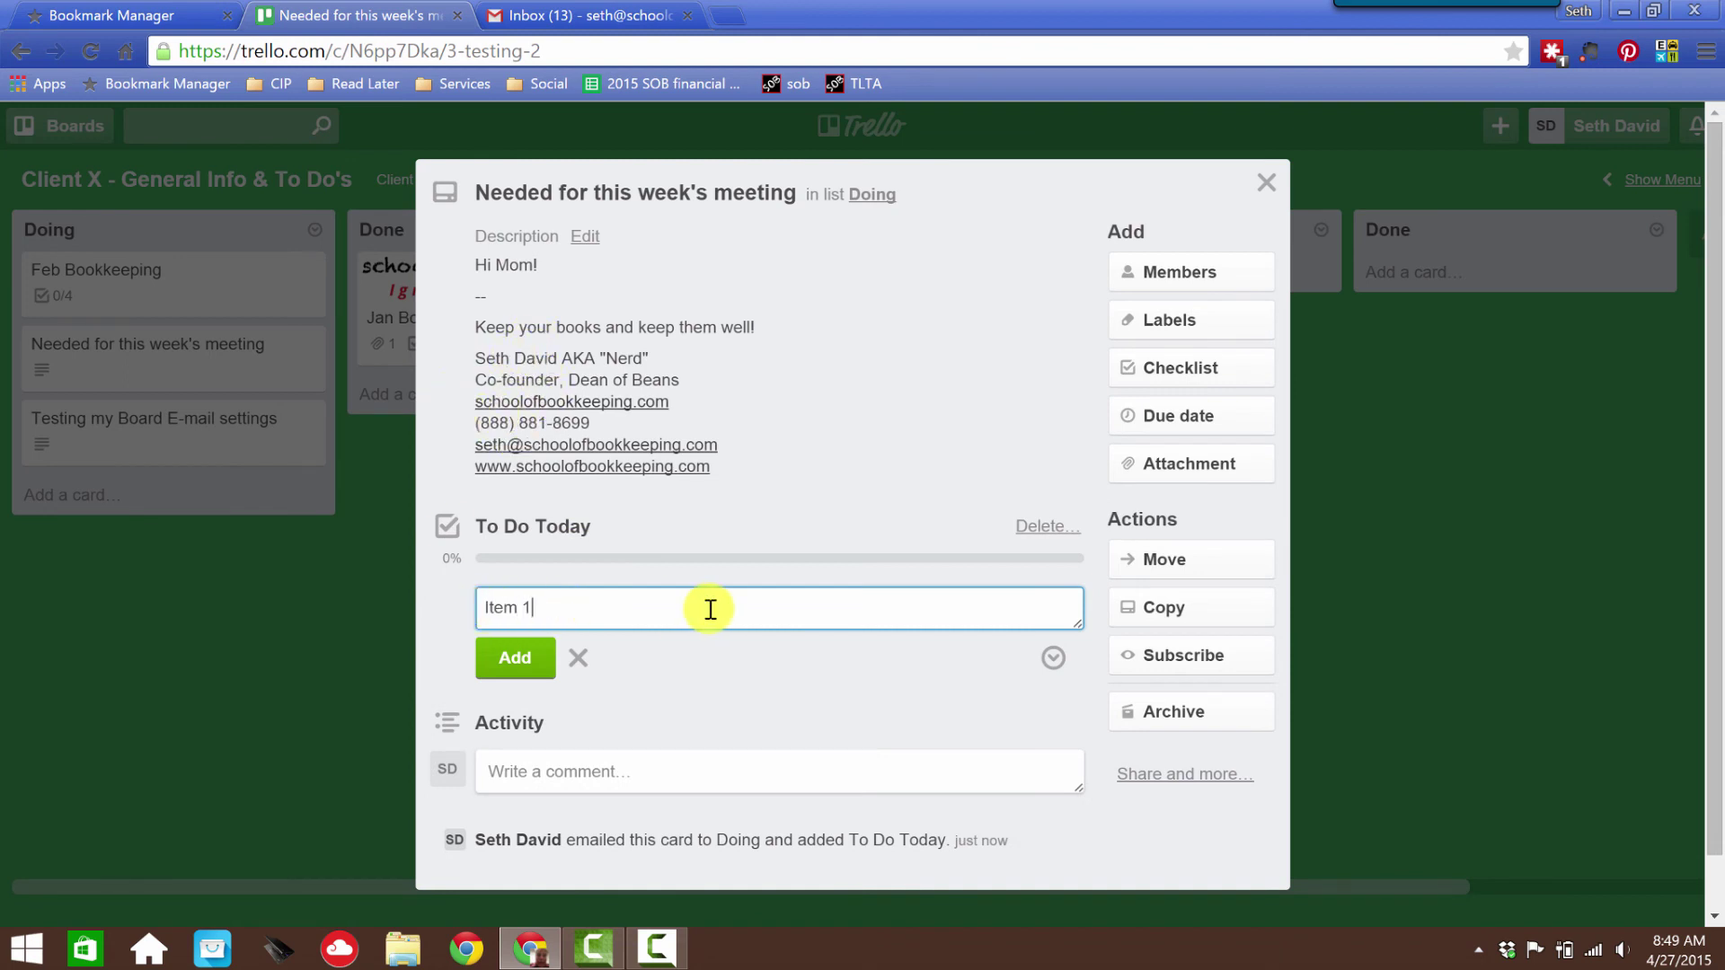
key(Return)
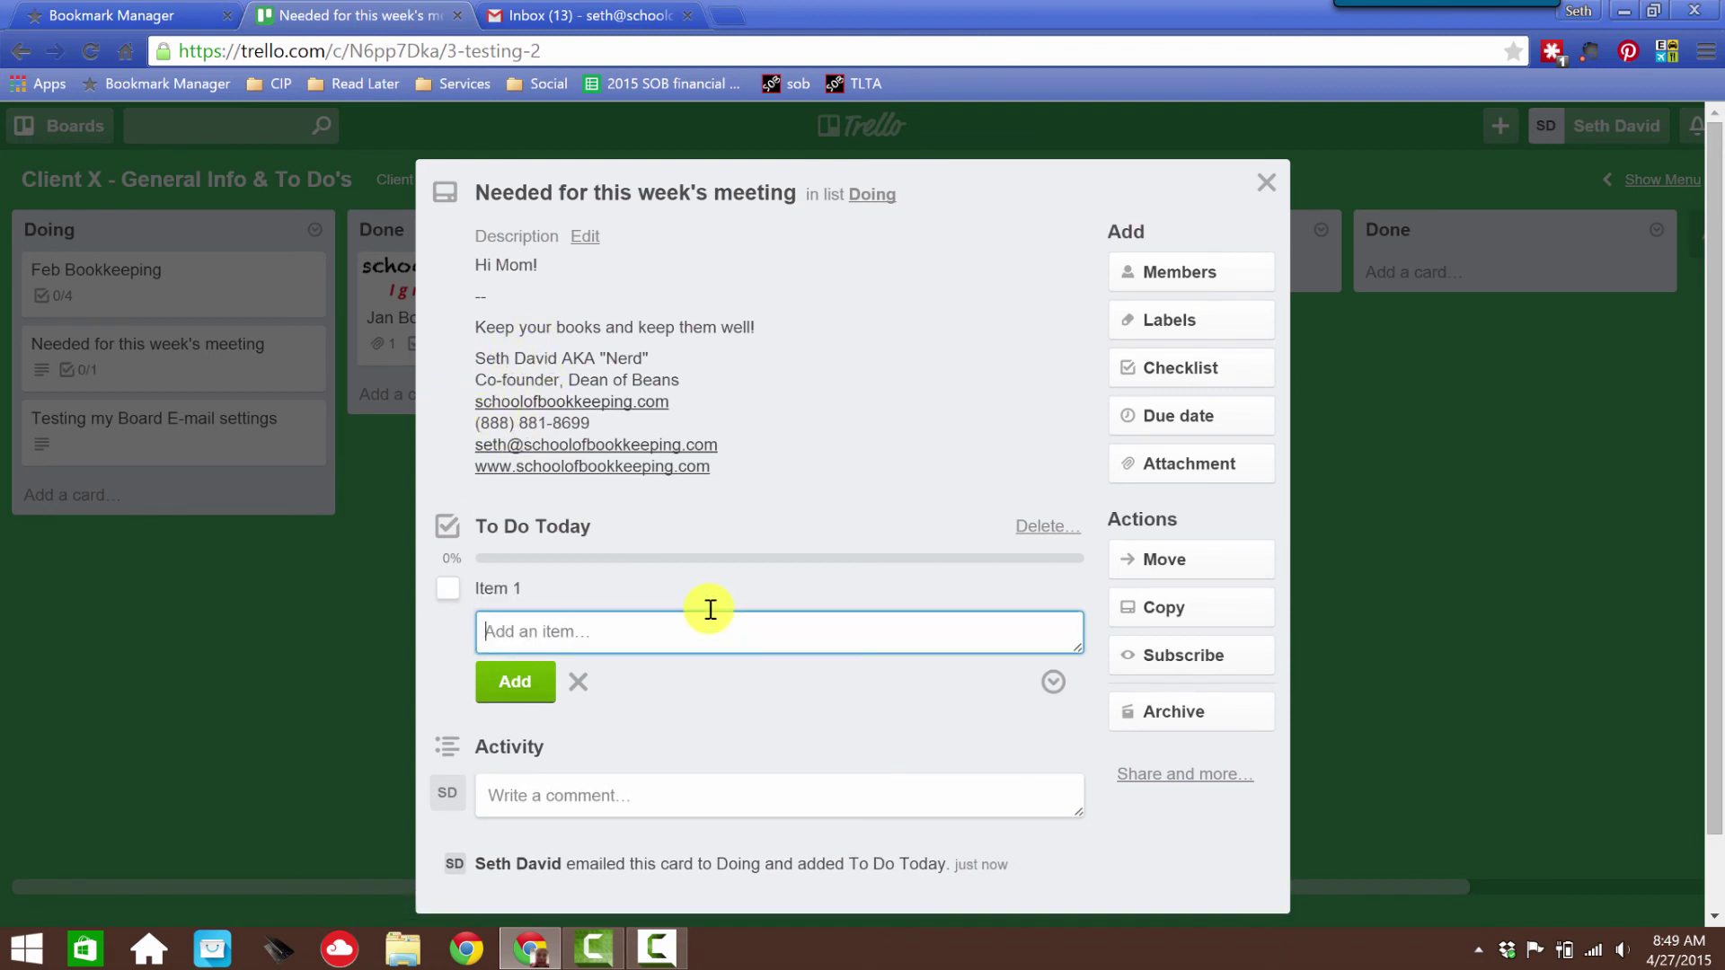
text(Item 2)
key(Return)
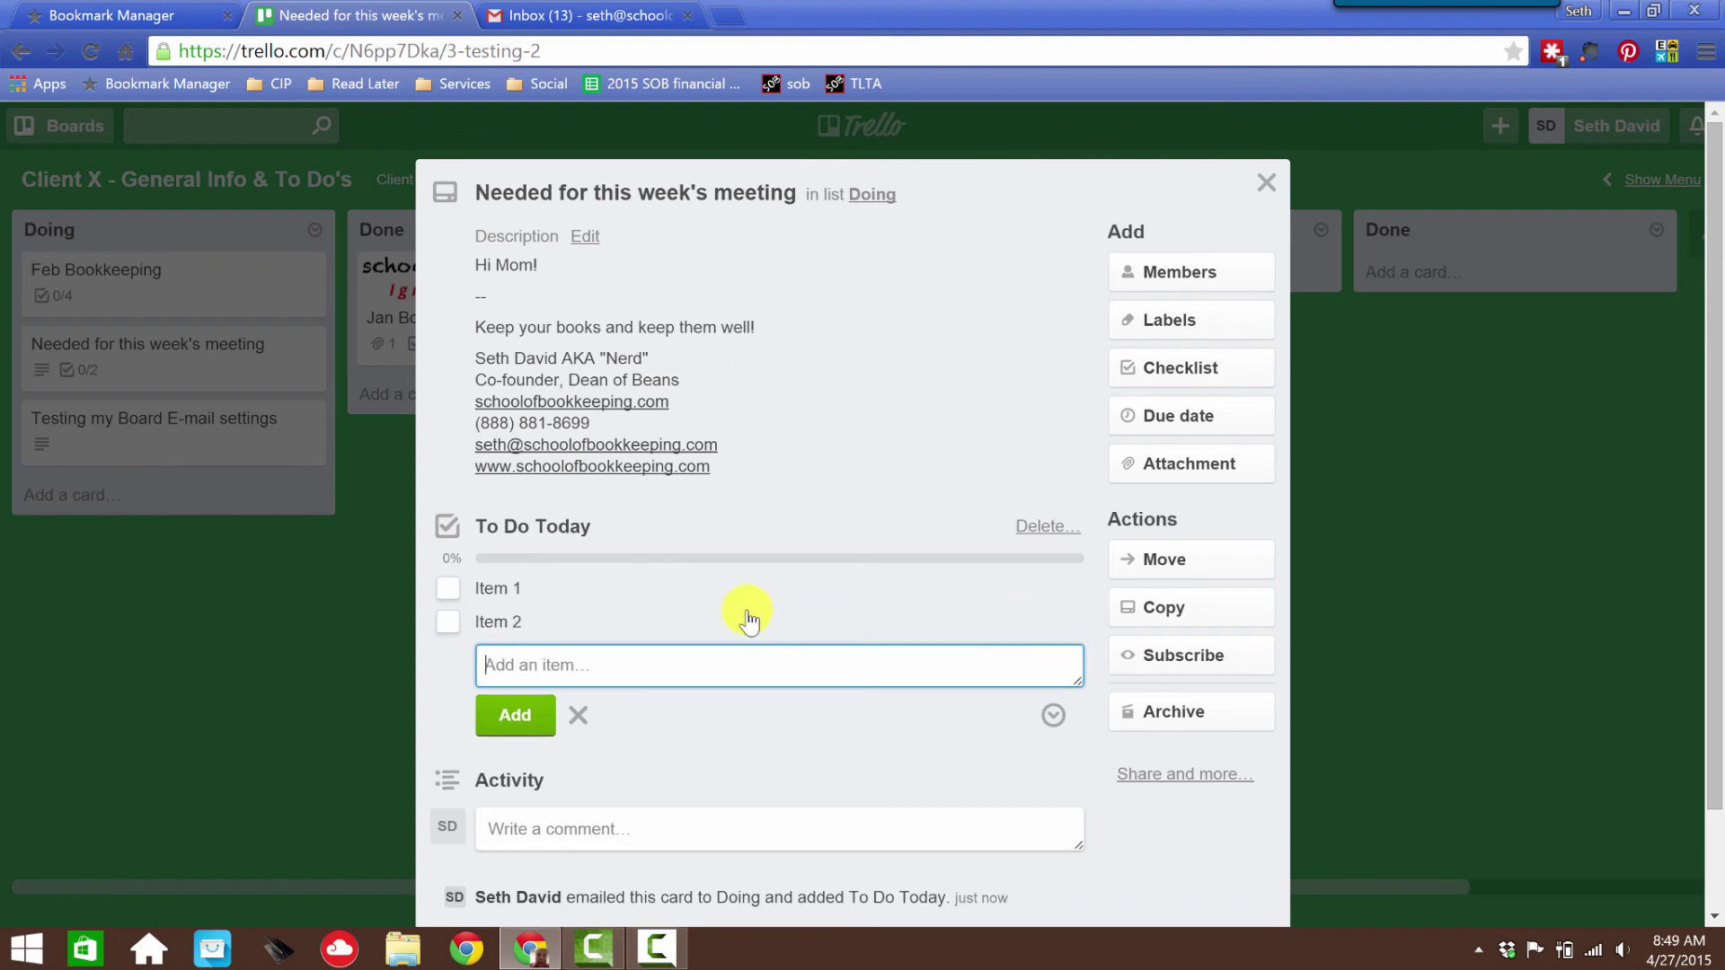
- Clear the remaining description text, save it empty, and close the meeting card
click(632, 296)
key(ctrl+a)
key(BackSpace)
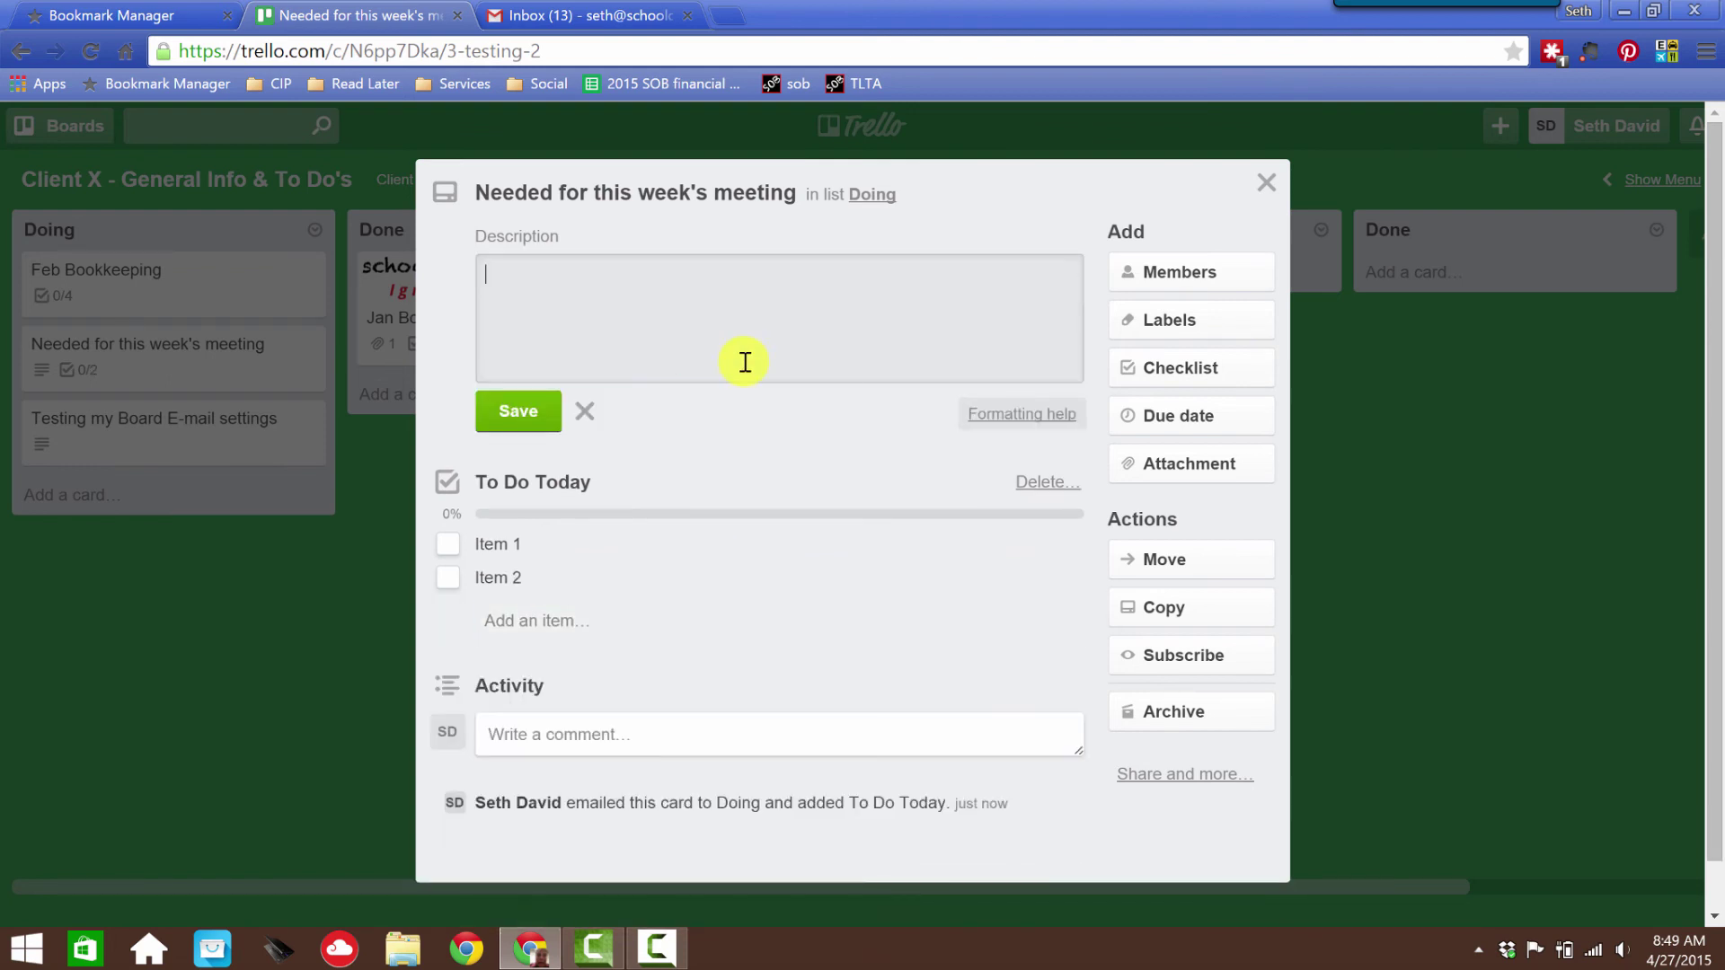
click(518, 411)
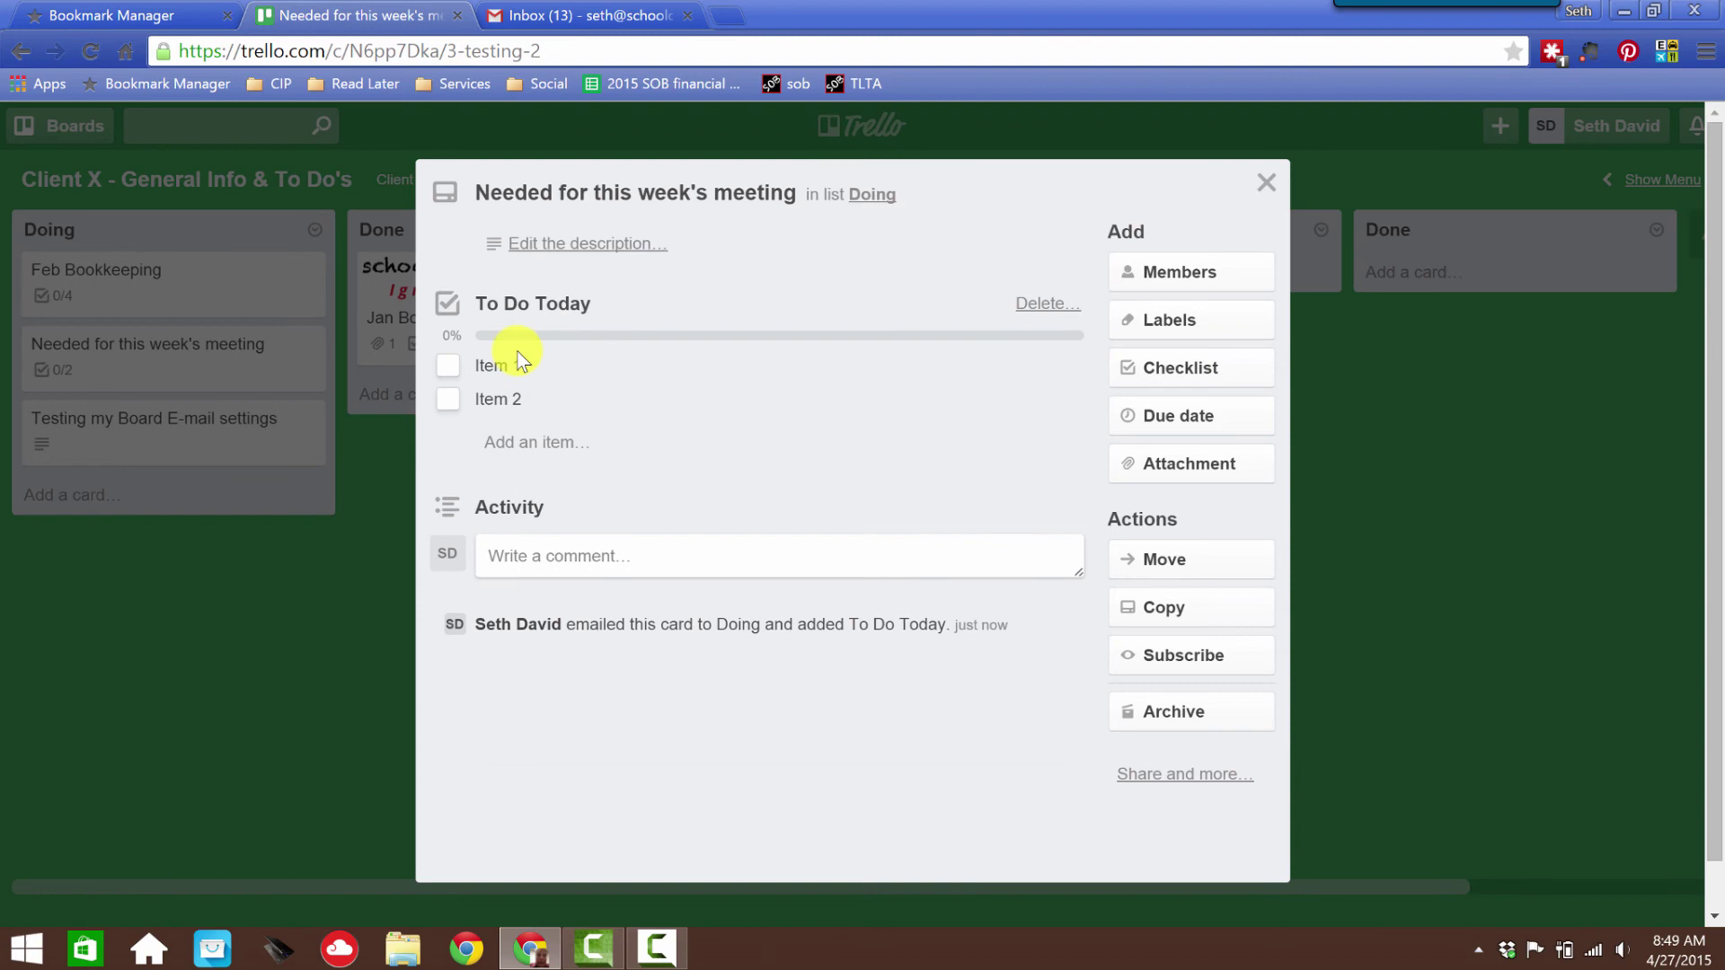
click(526, 439)
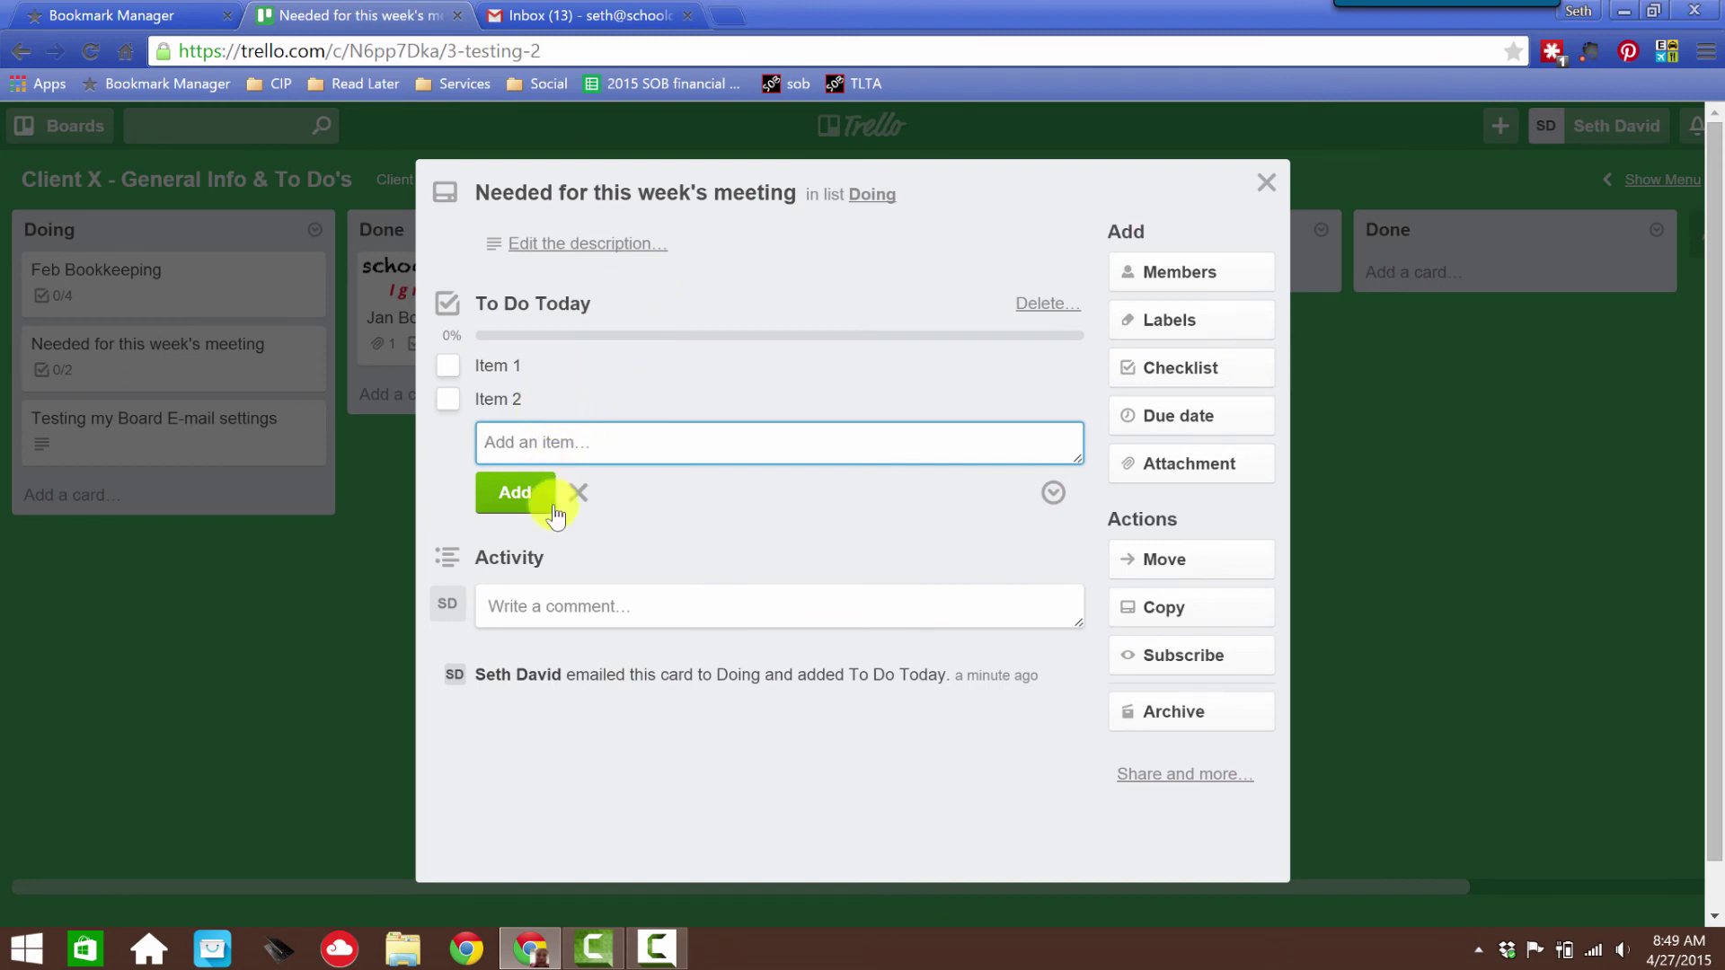
click(579, 493)
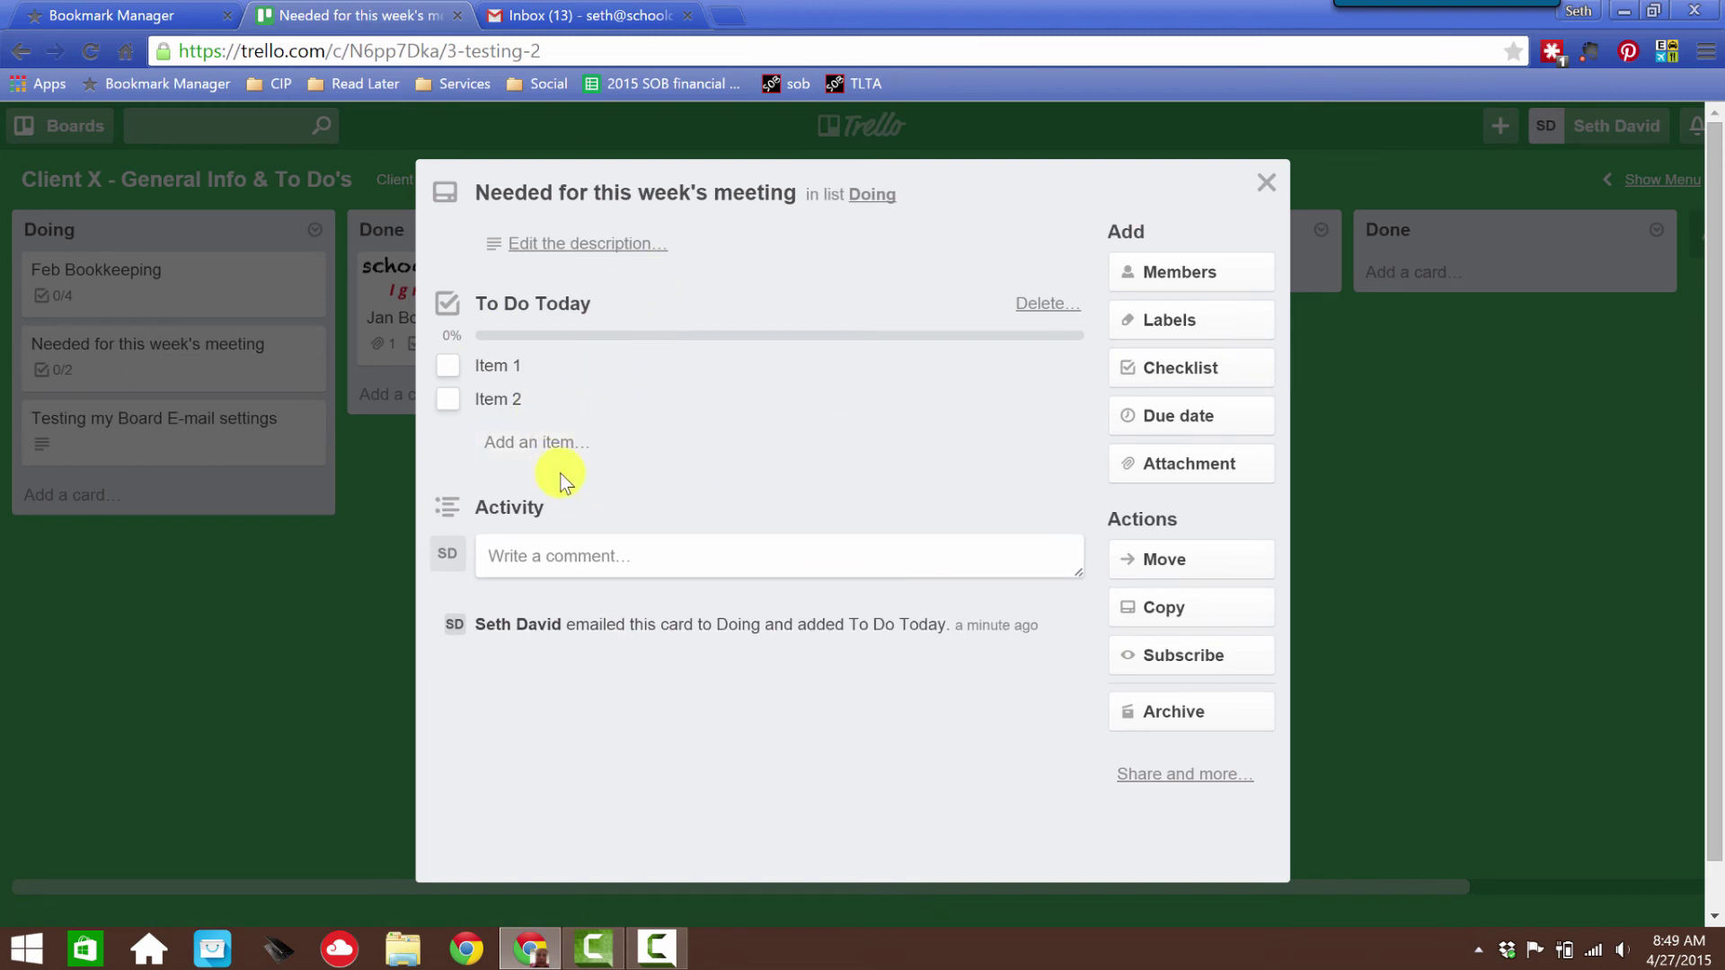
click(1261, 182)
click(175, 432)
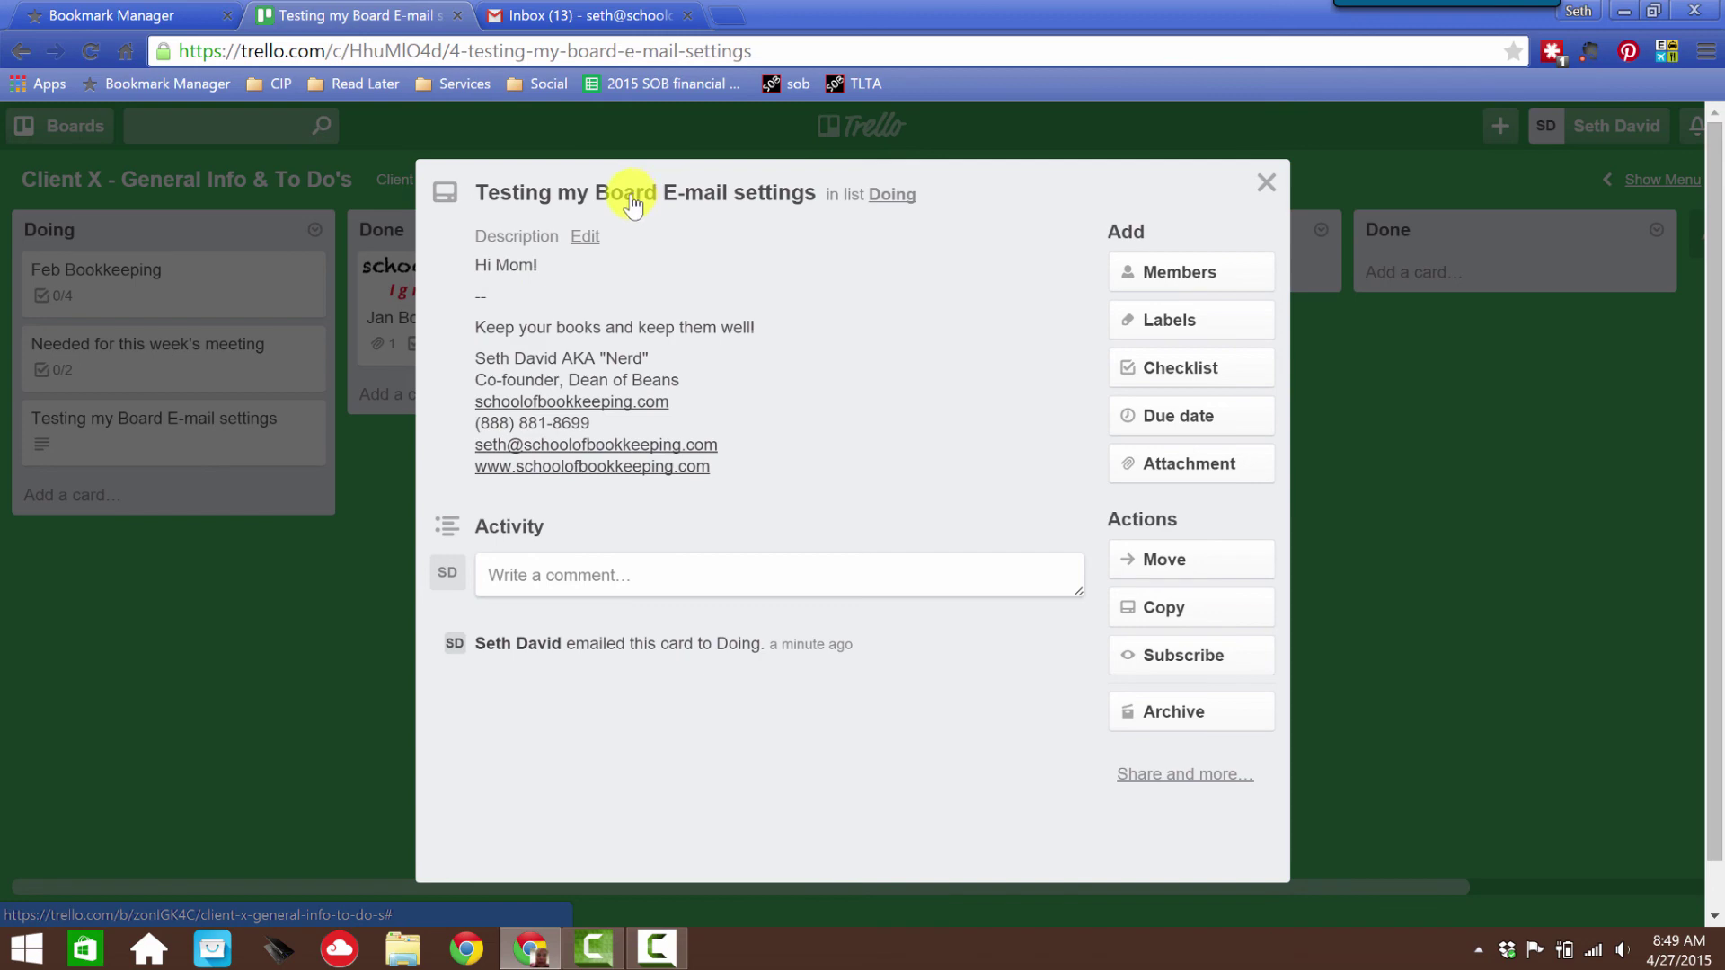
click(1266, 185)
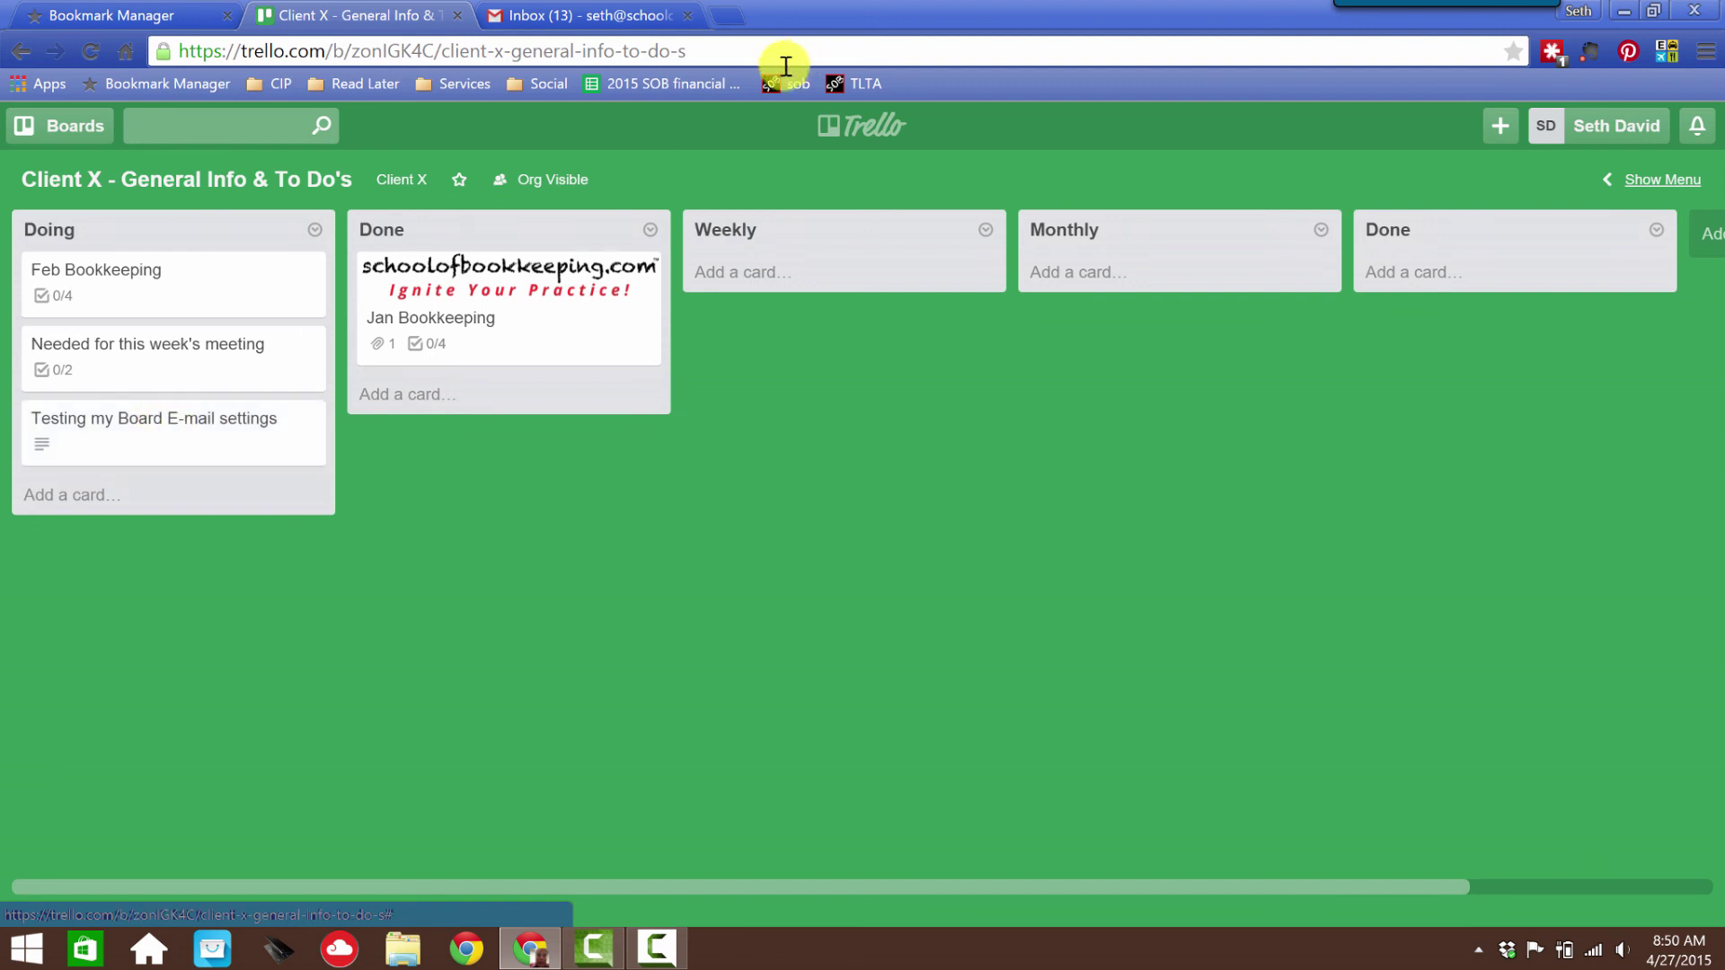
click(854, 133)
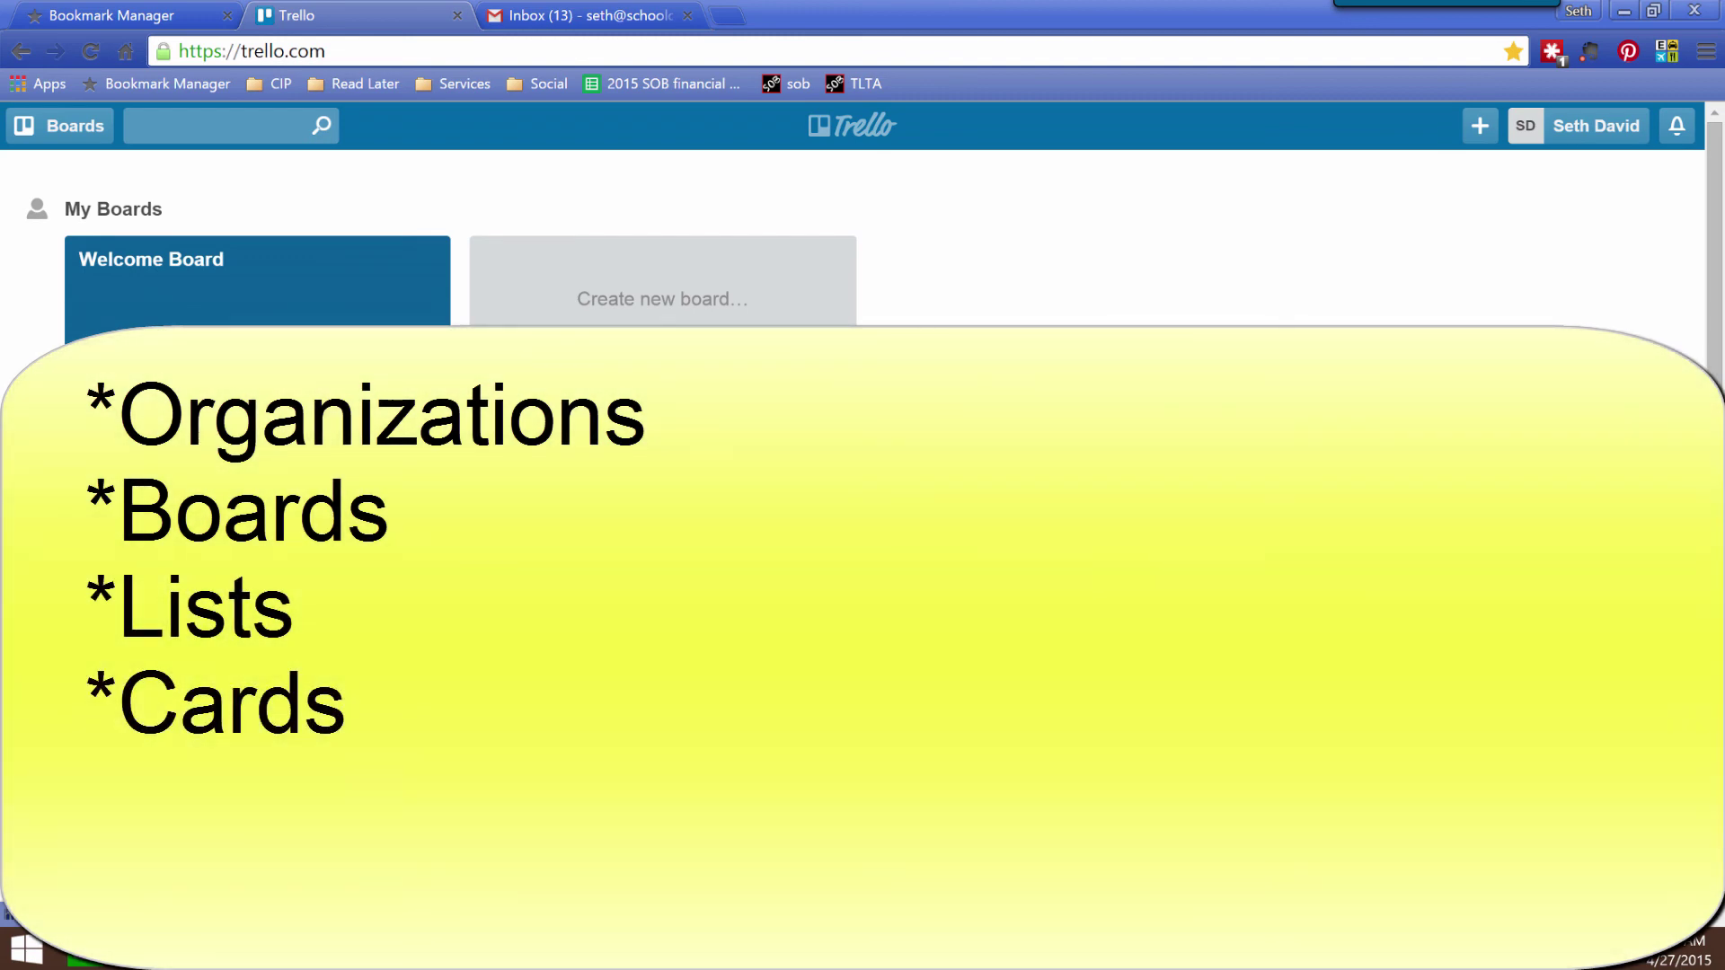
click(135, 395)
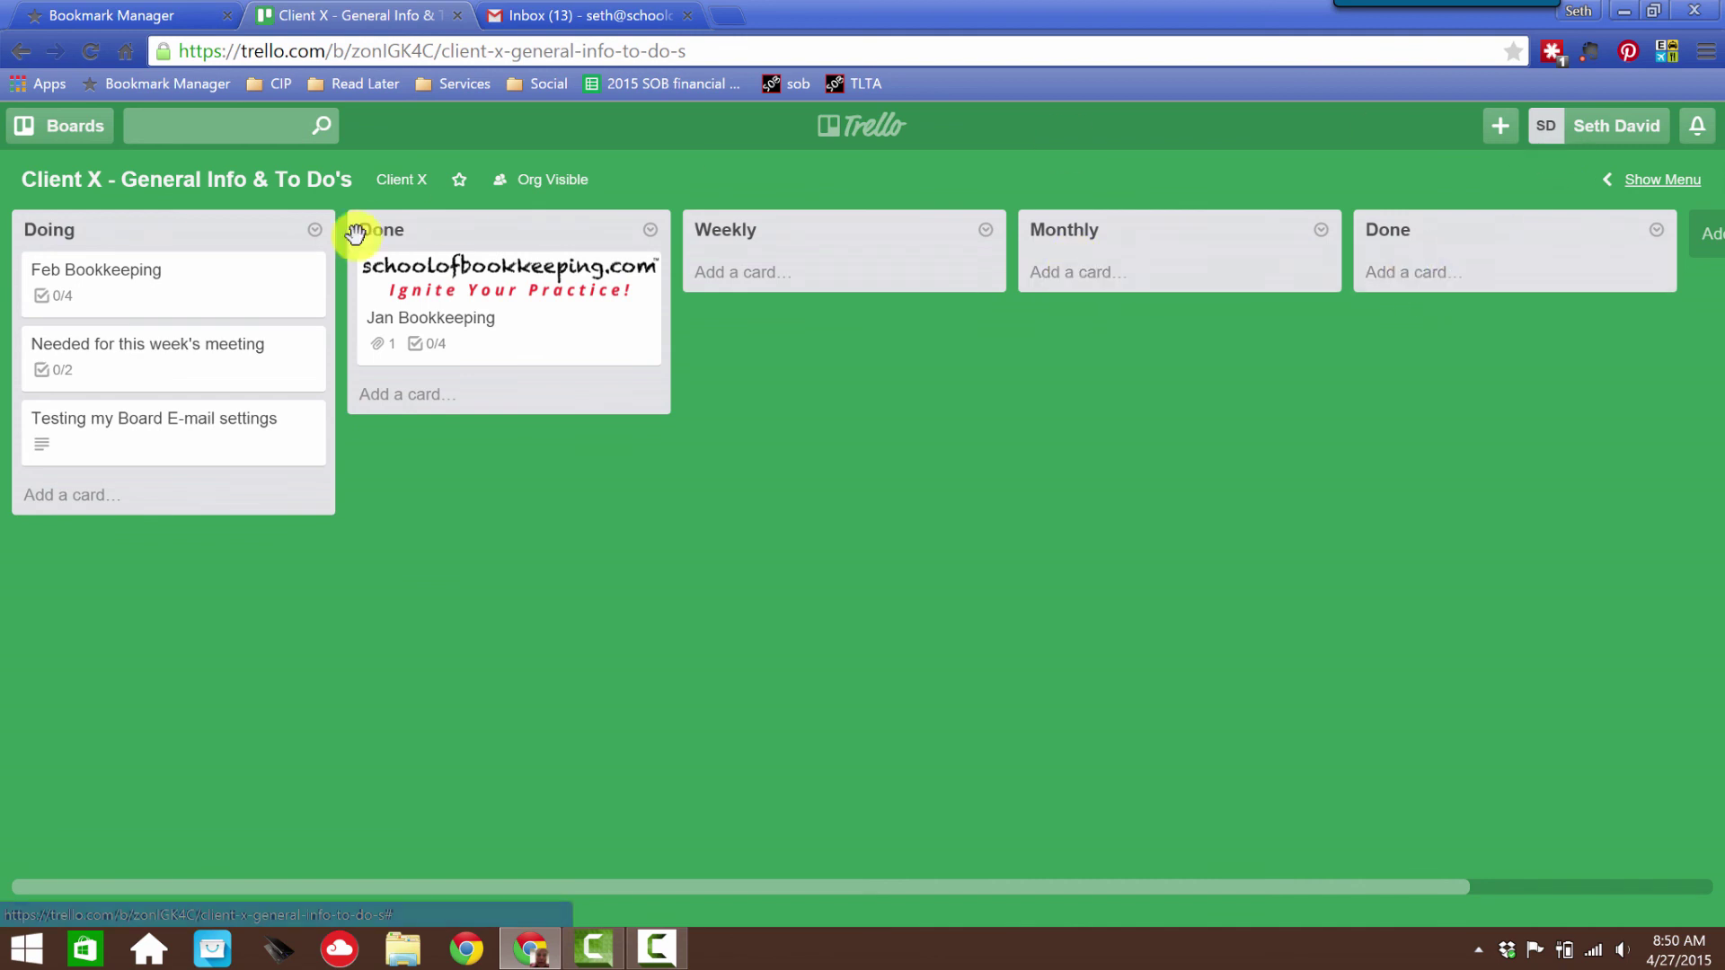
- Drag Feb Bookkeeping from Doing into the rightmost Done list, then go to the boards home page
drag(182, 285, 1202, 287)
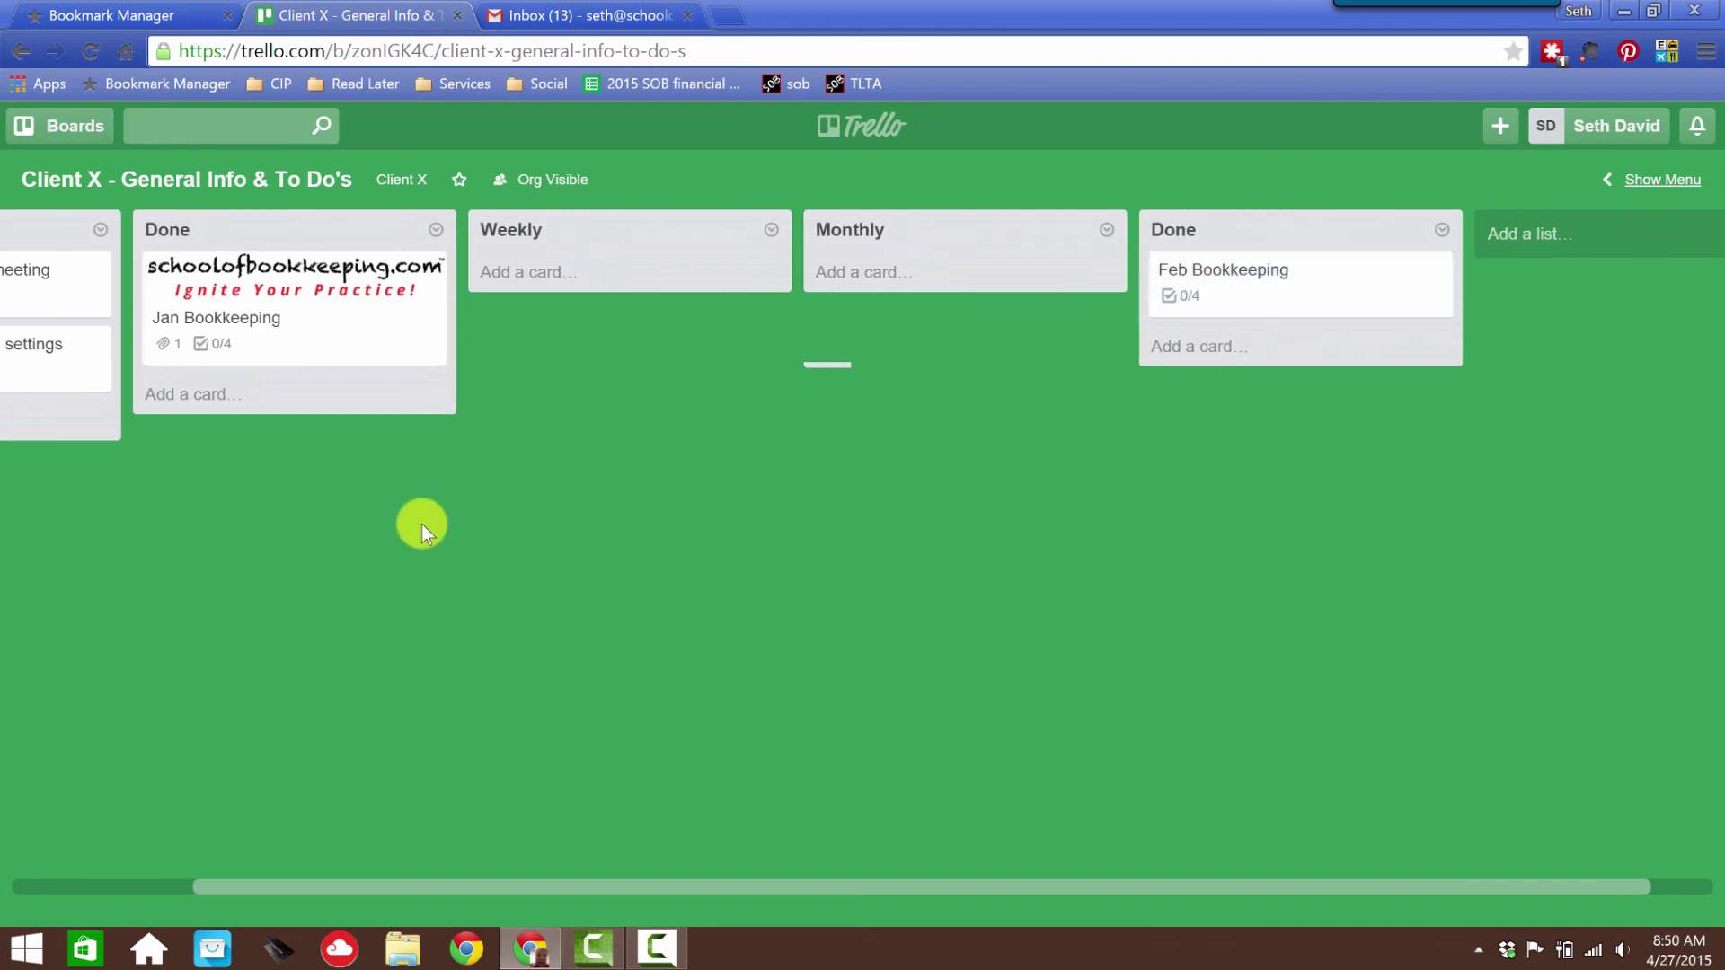
drag(182, 553, 1139, 577)
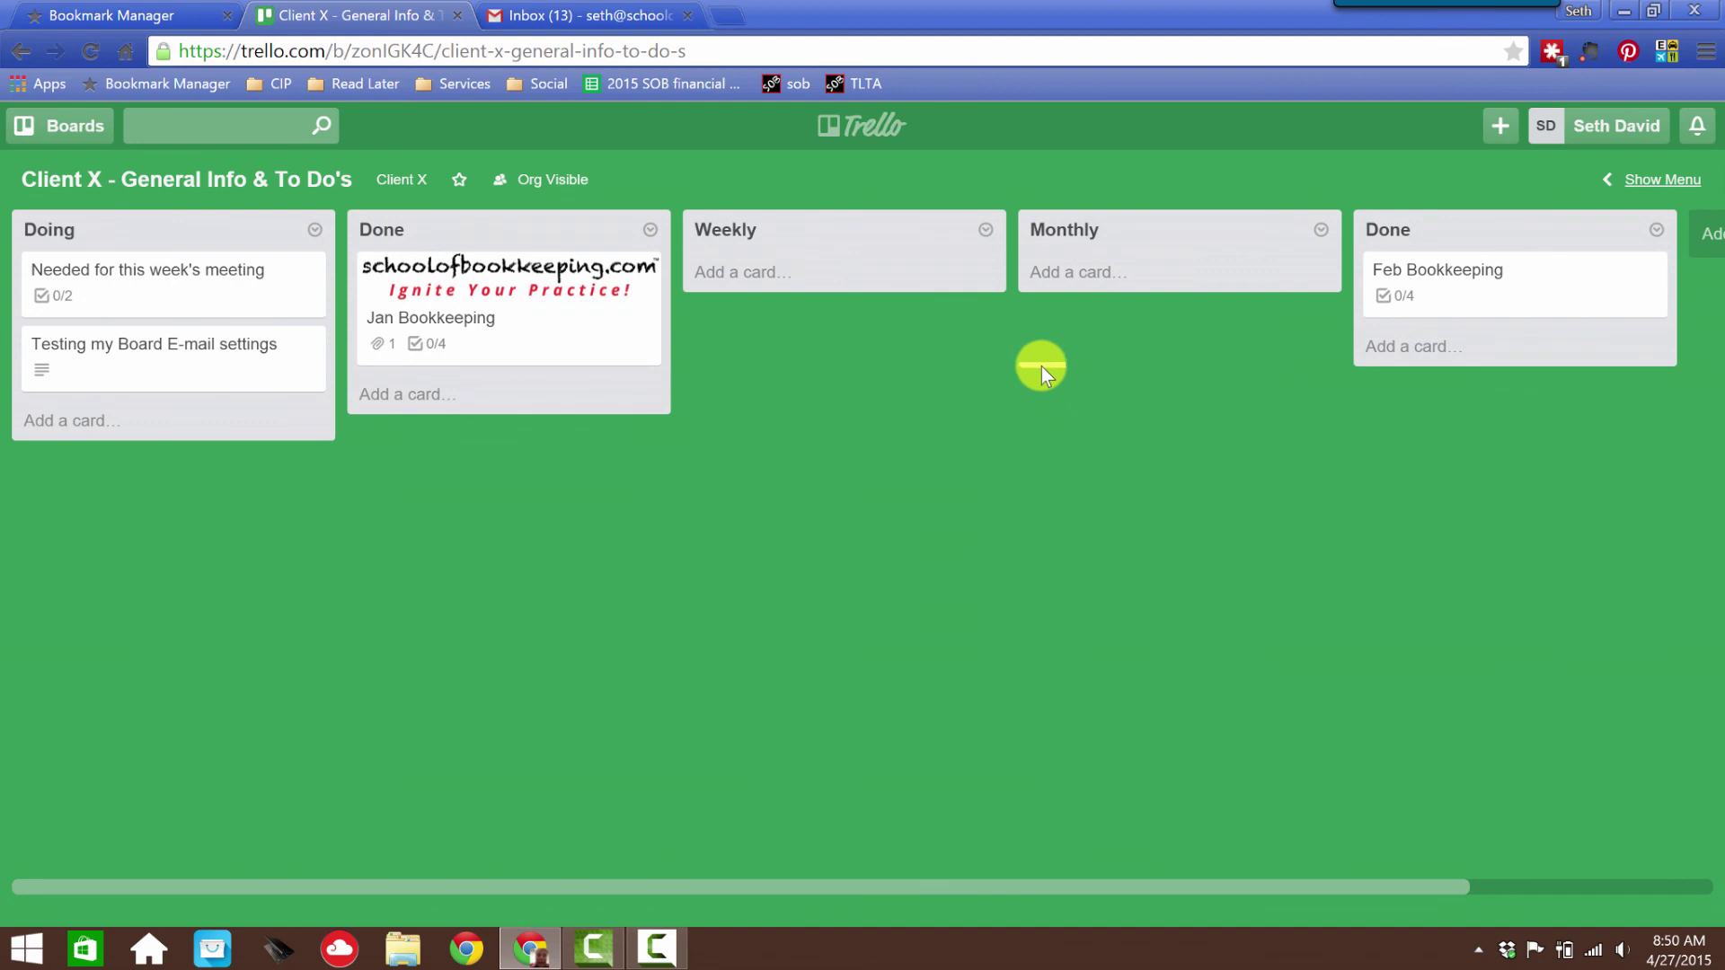
drag(804, 530, 520, 539)
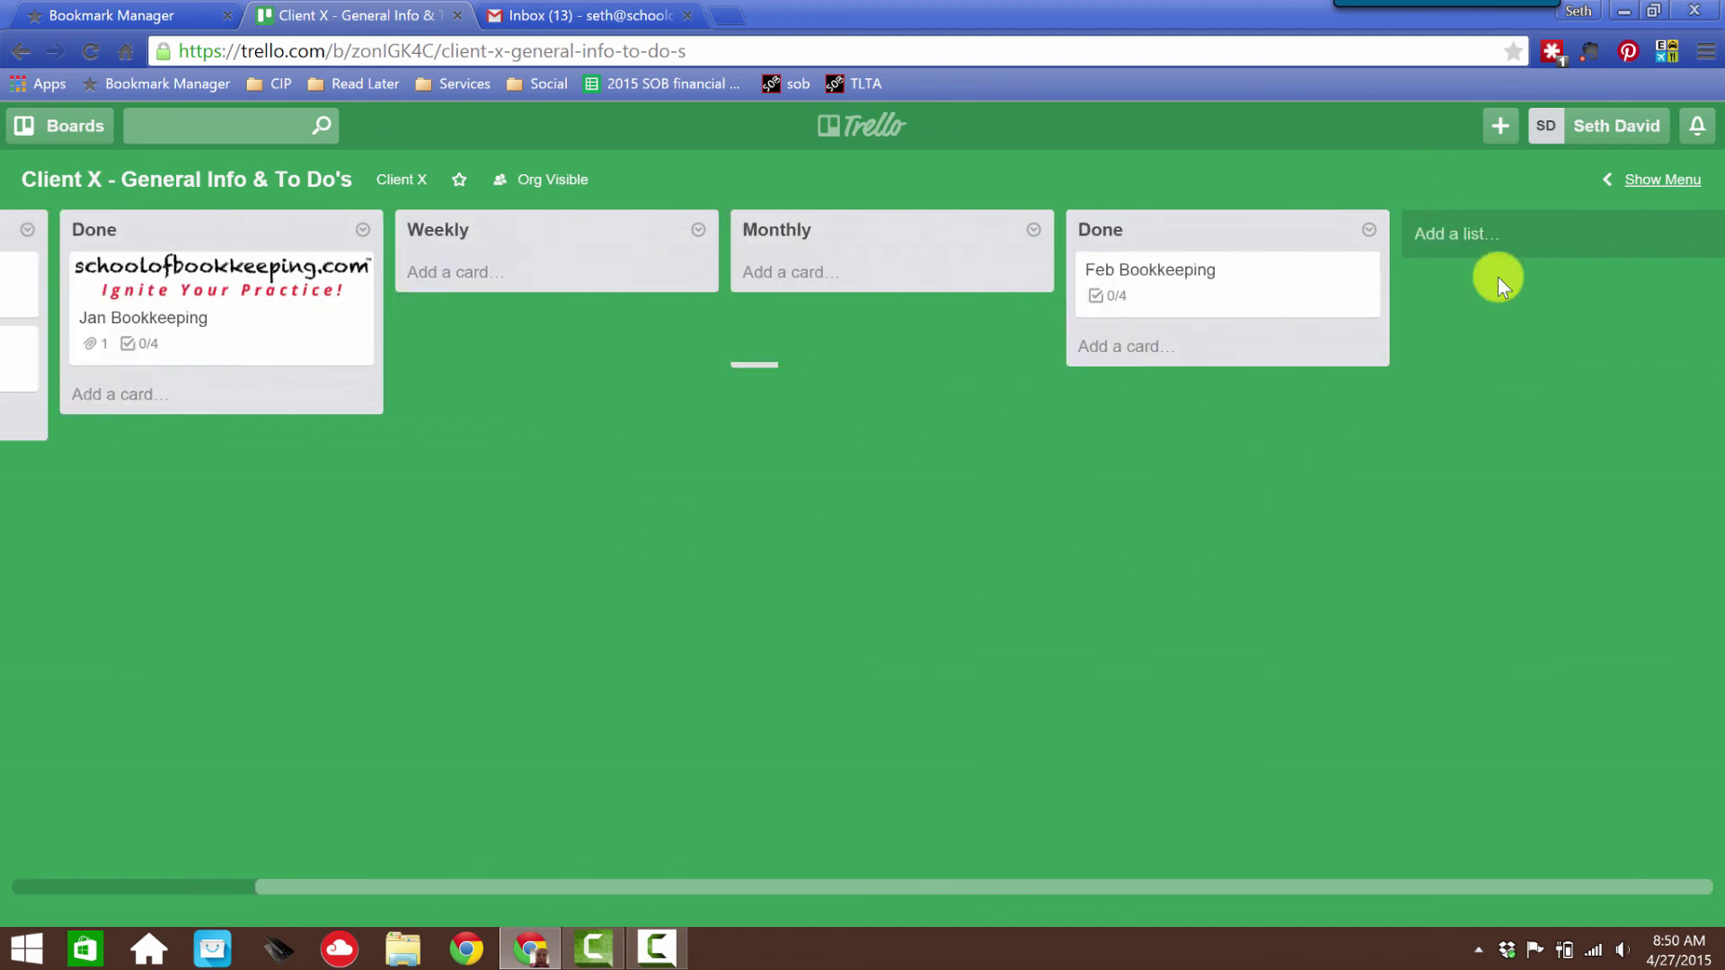
drag(687, 708, 1550, 698)
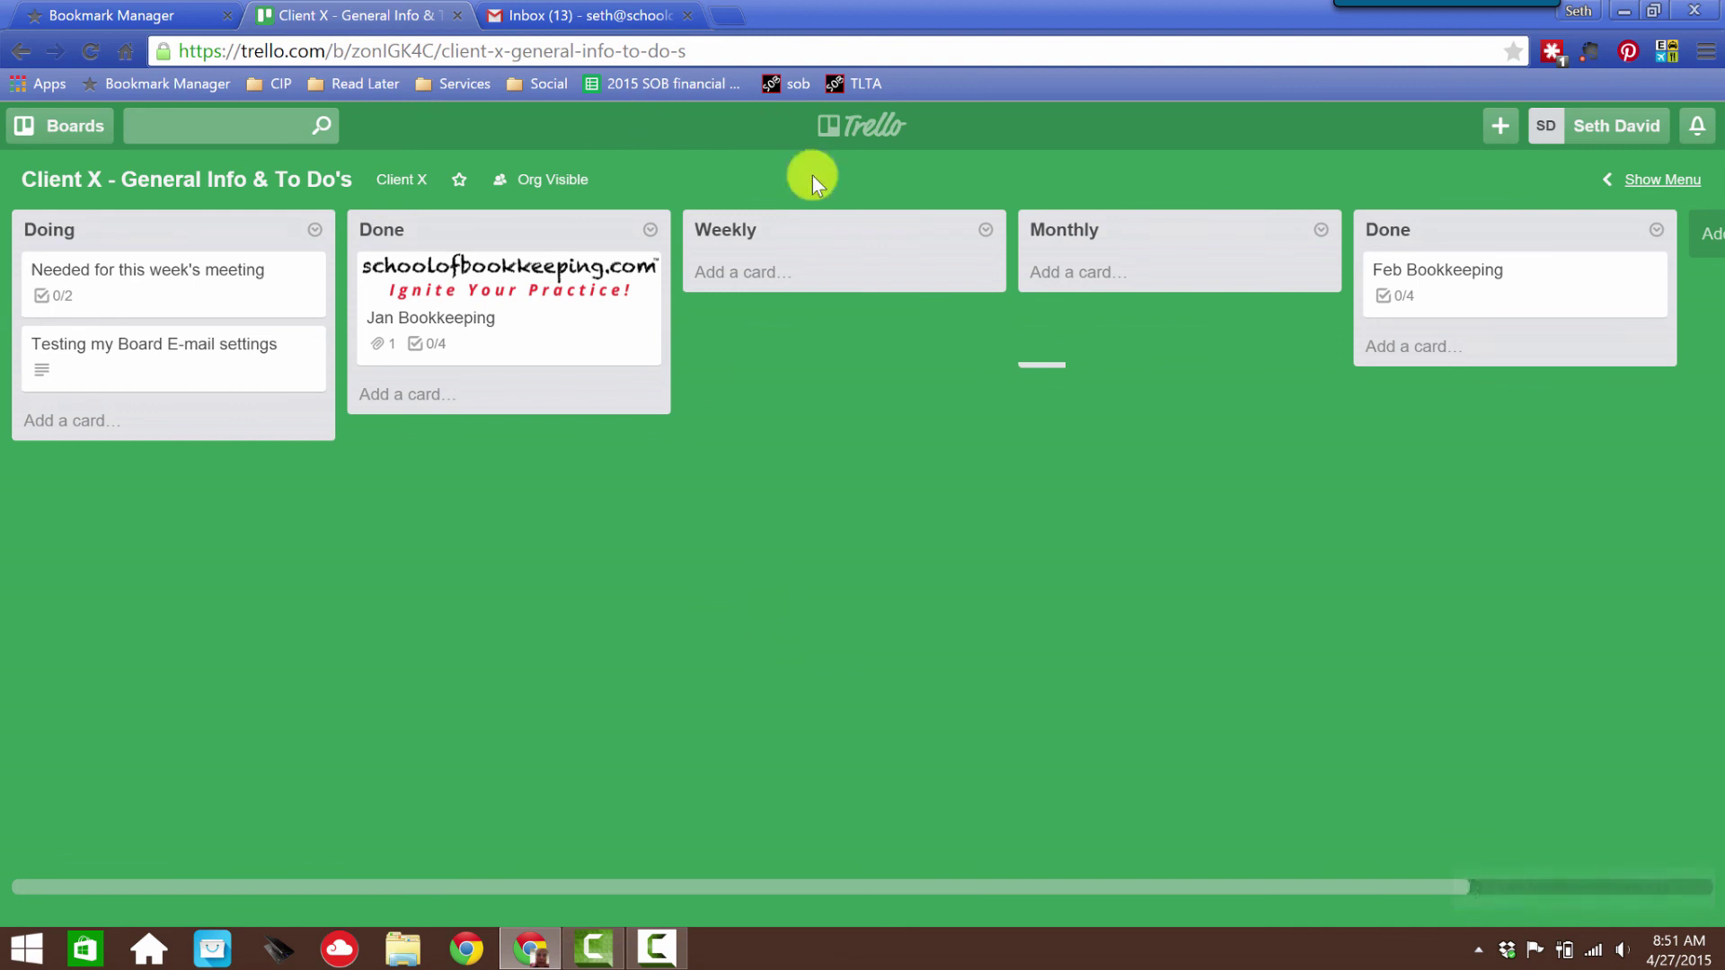
click(877, 131)
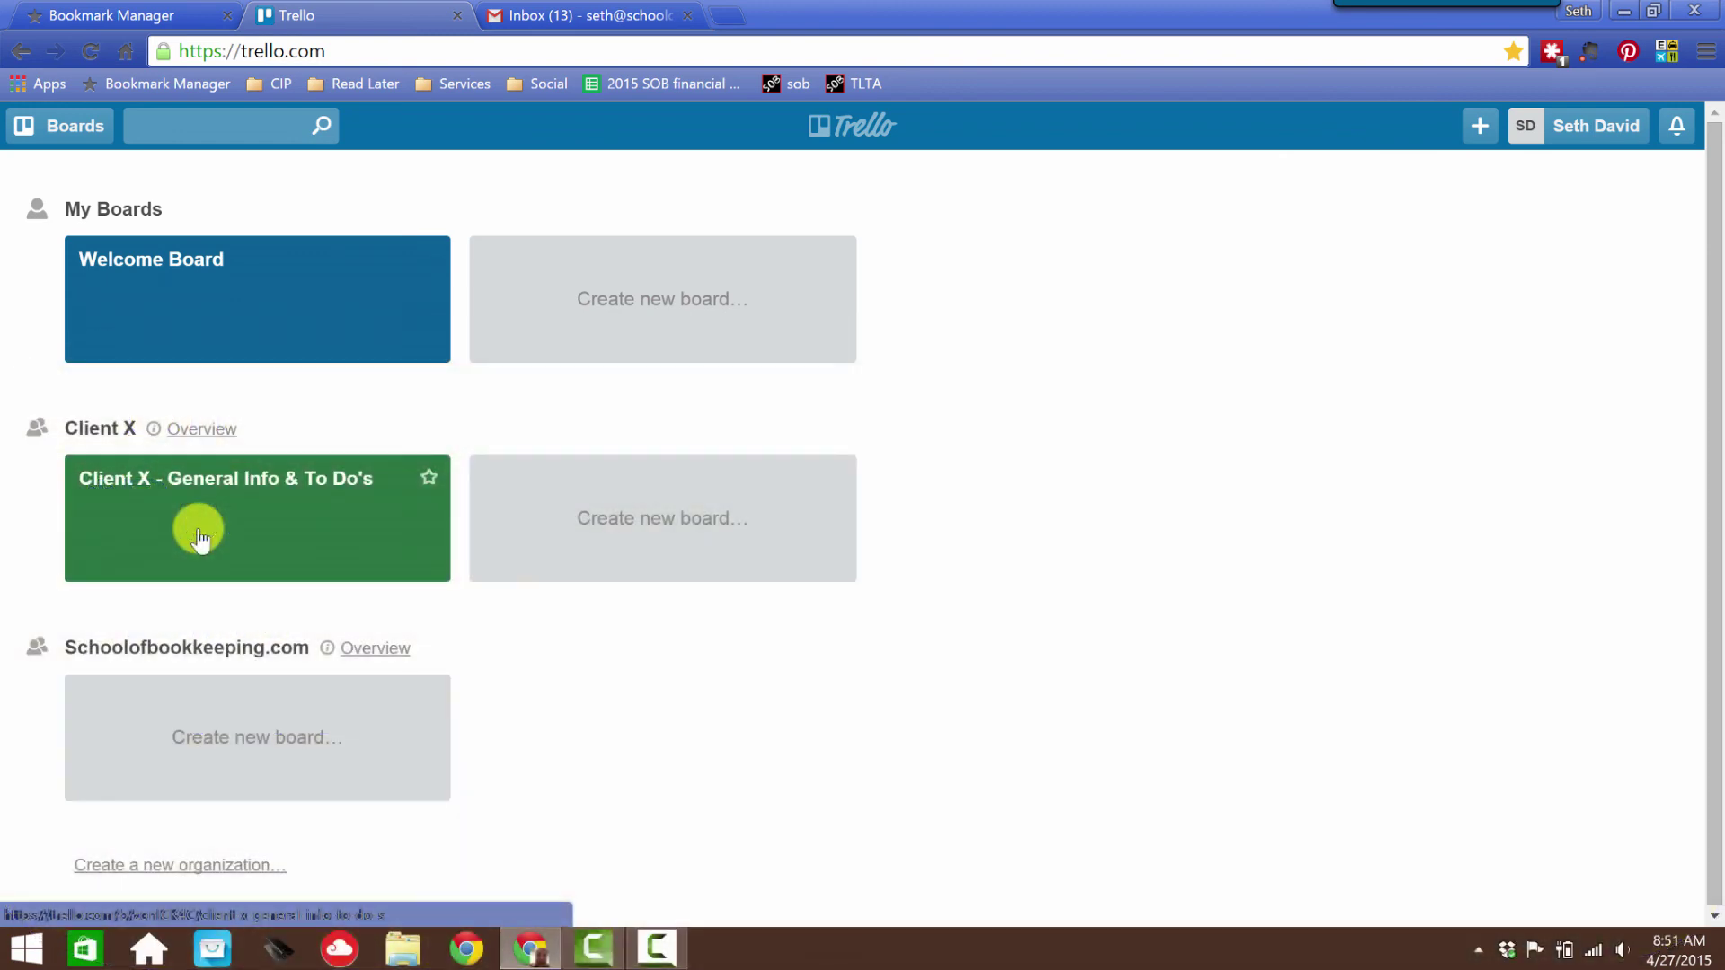
- Open the Client X - General Info & To Do's board tile from the boards page
click(212, 474)
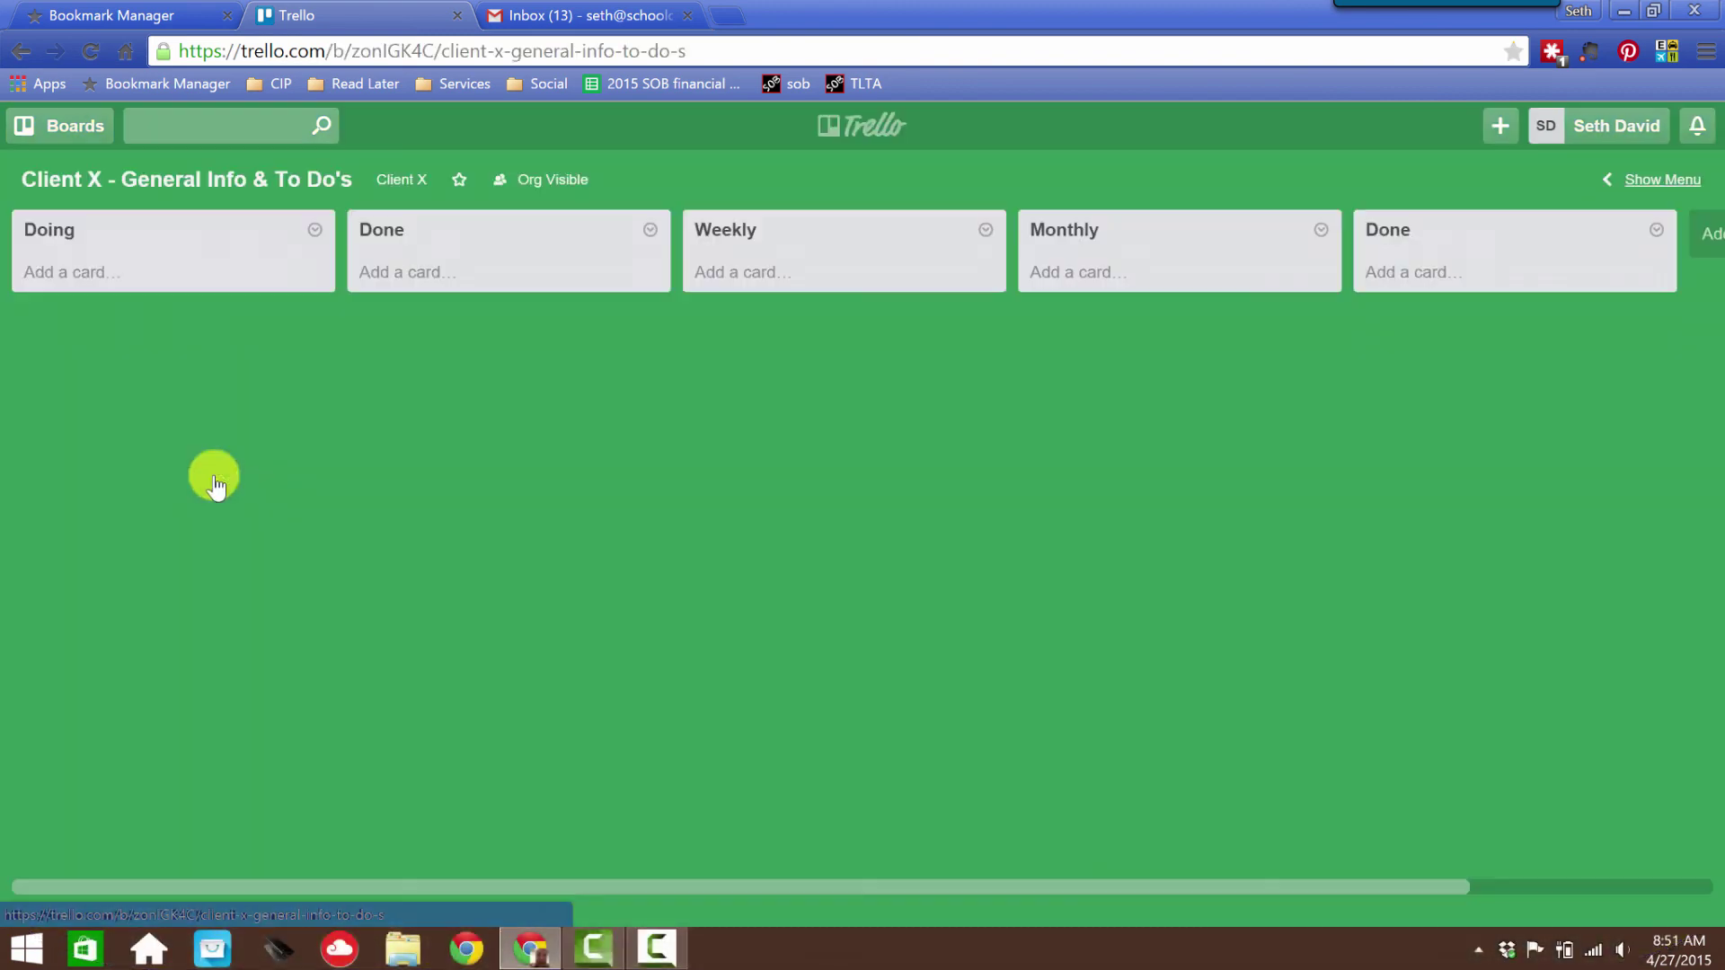